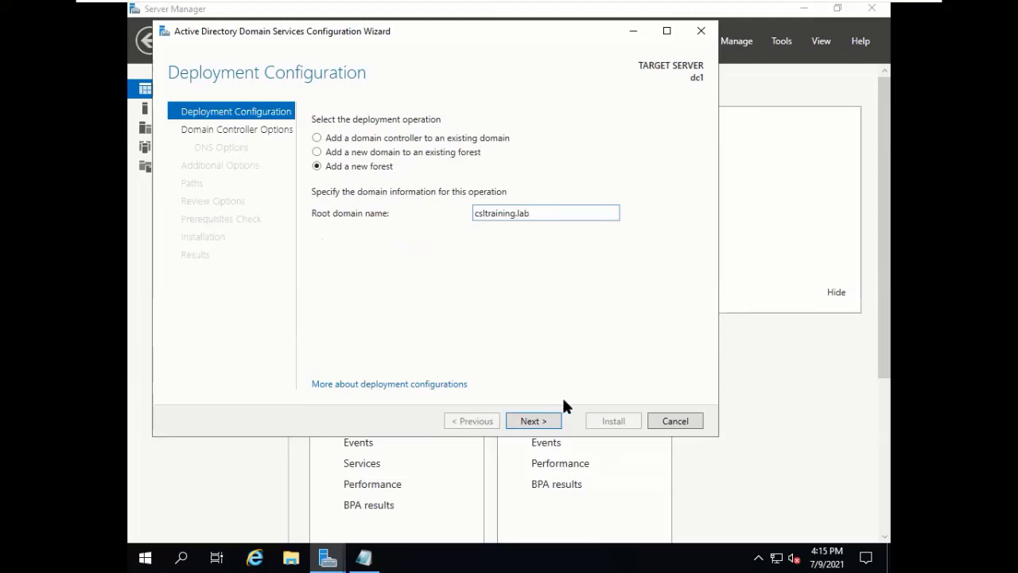
Verify the root domain name reads csltraining.lab and advance to Domain Controller Options.
left_click_drag(550, 219, 387, 200)
left_click_drag(539, 210, 395, 215)
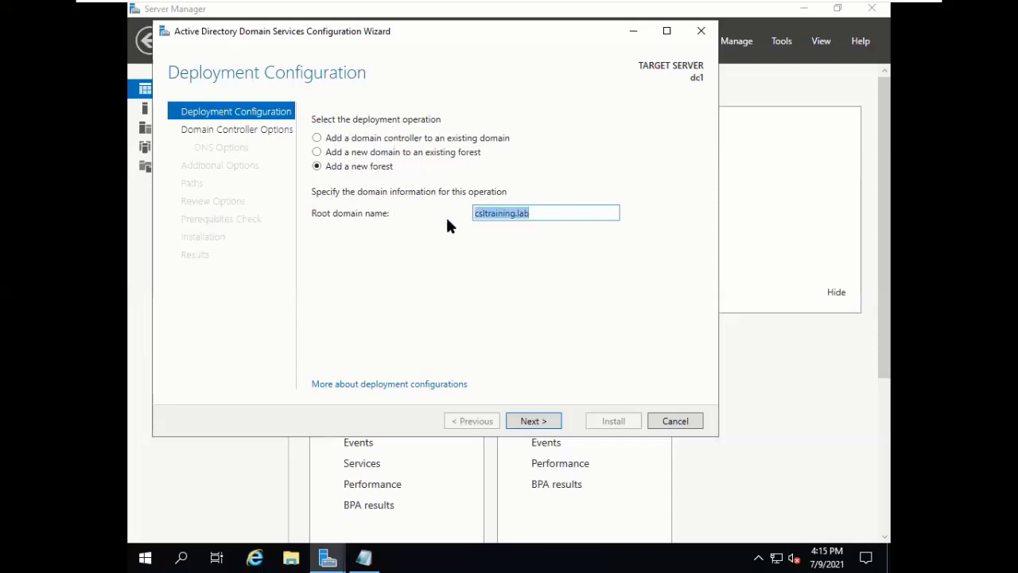
left_click(494, 206)
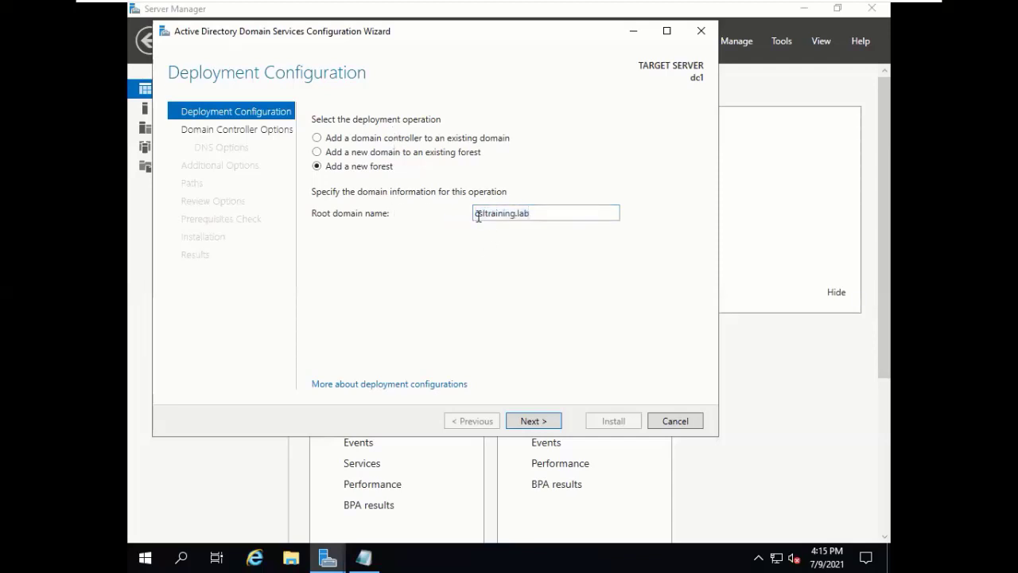
double_click(520, 213)
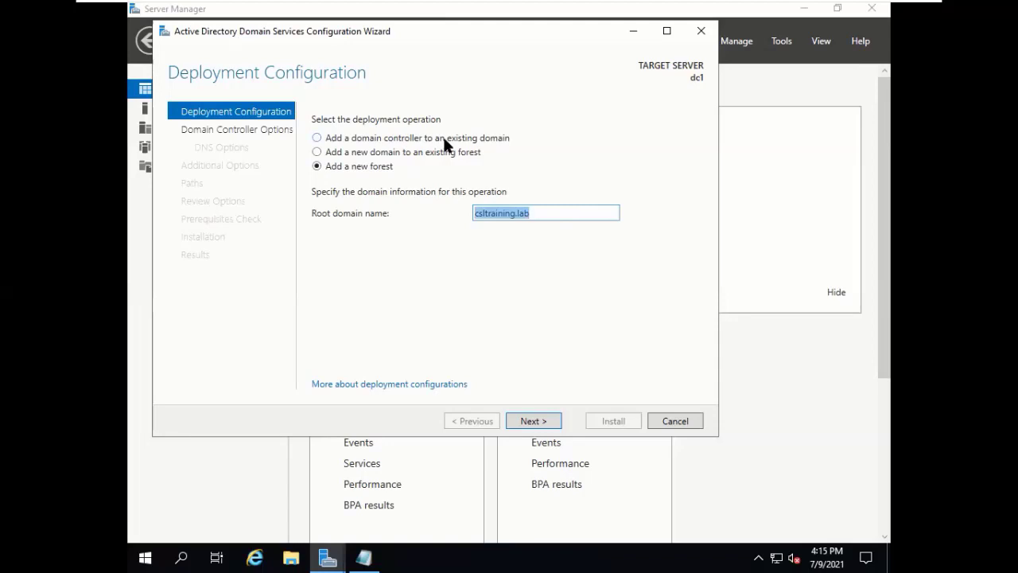
left_click(408, 172)
left_click(532, 420)
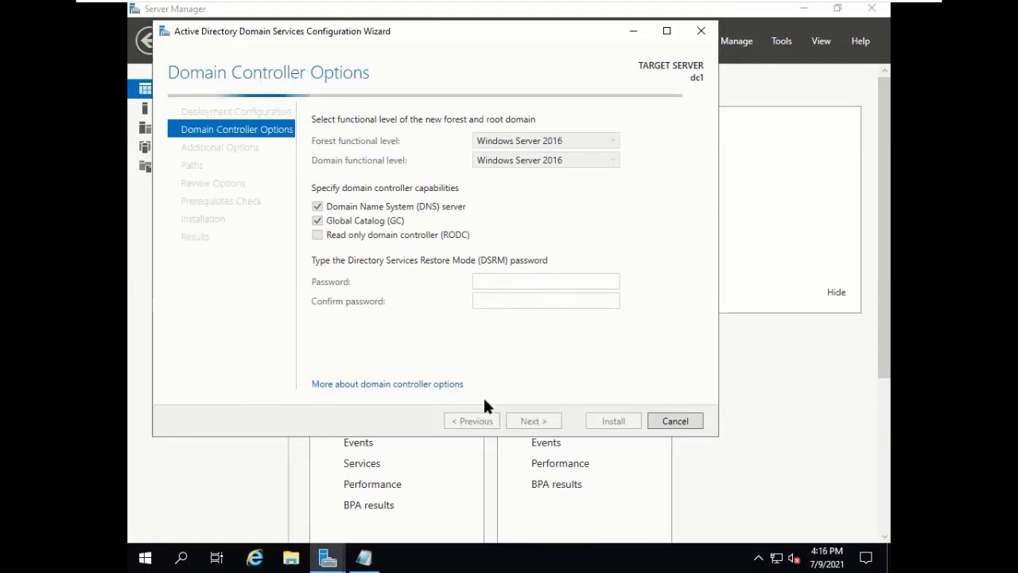
Step back to Deployment Configuration and decline cancelling the AD DS wizard.
left_click(480, 422)
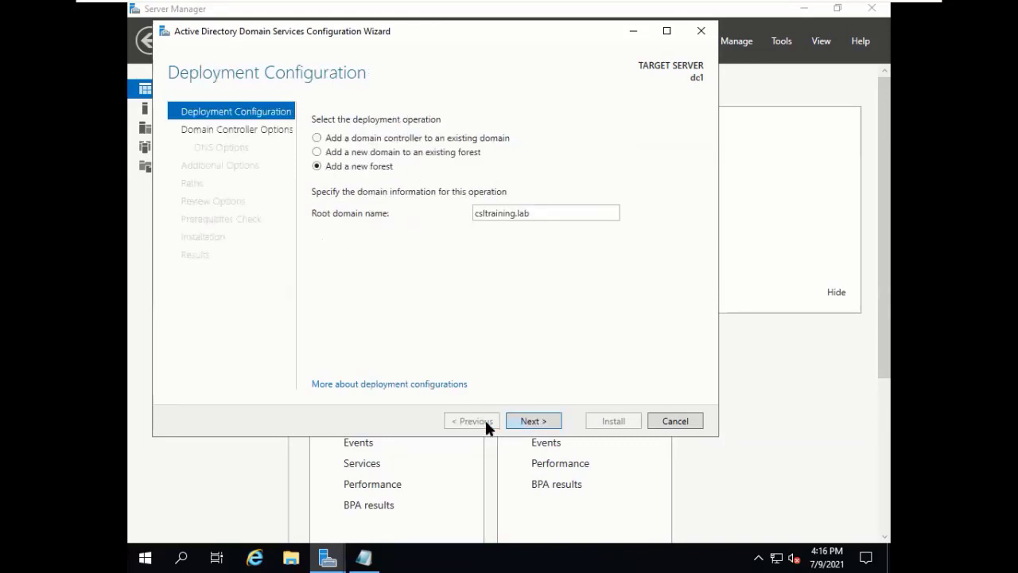
left_click(666, 418)
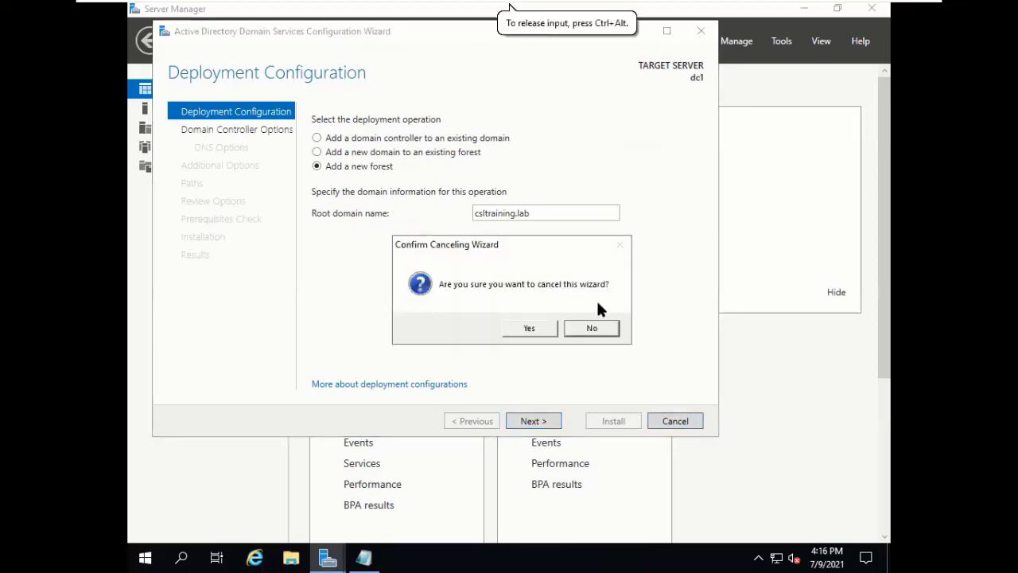
left_click(594, 330)
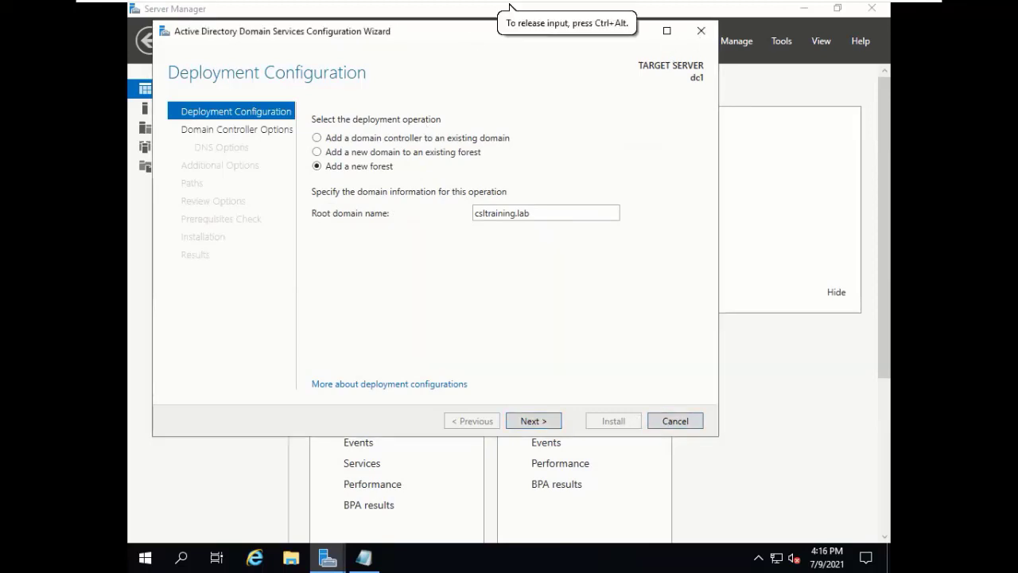
Restore Server Manager and move it lower, then maximize the AD DS configuration wizard.
left_click(837, 8)
left_click_drag(606, 57, 562, 167)
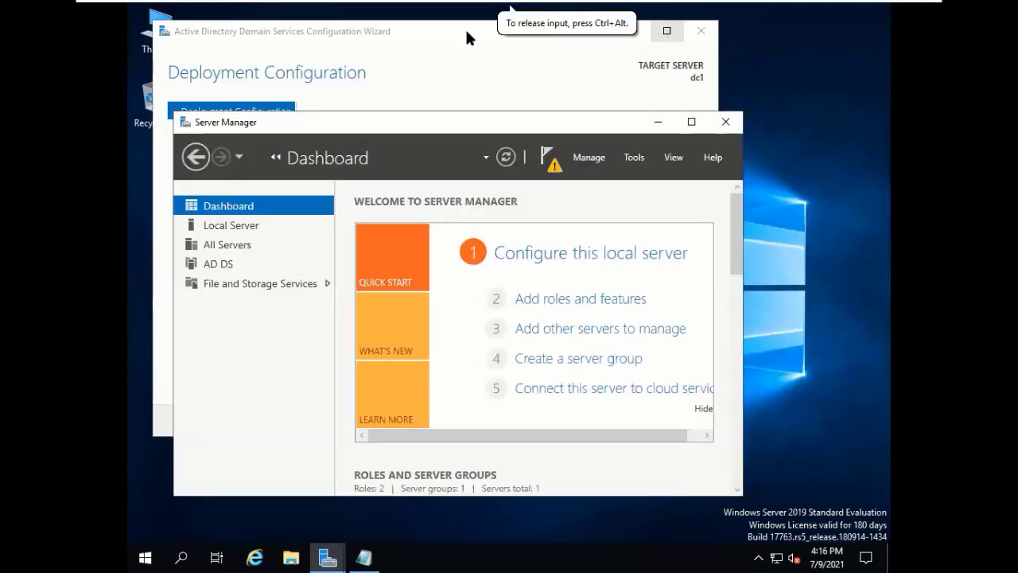
double_click(467, 33)
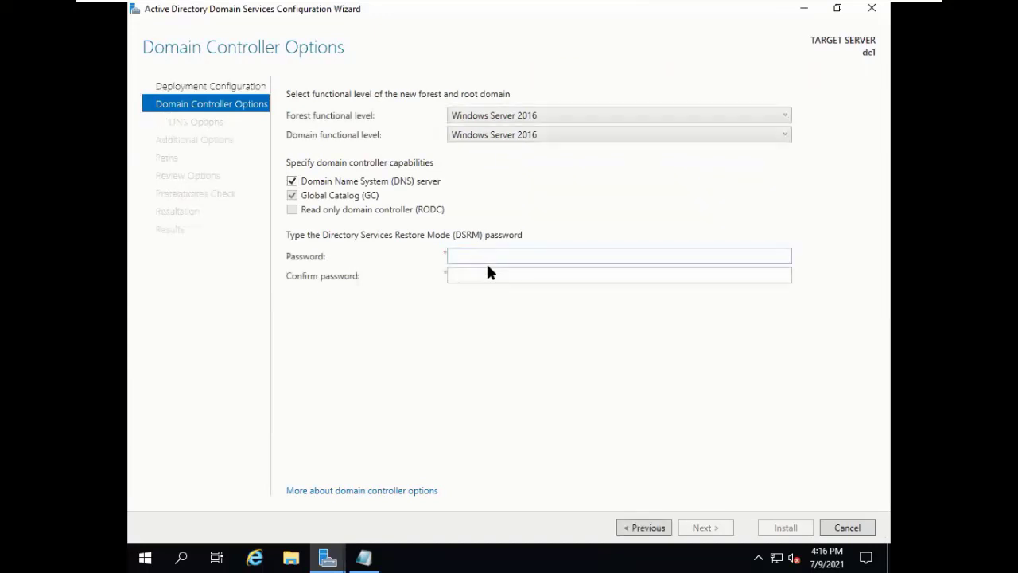
Enter the DSRM password in Password and Confirm password, fixing a typo, and proceed to DNS Options.
left_click(484, 258)
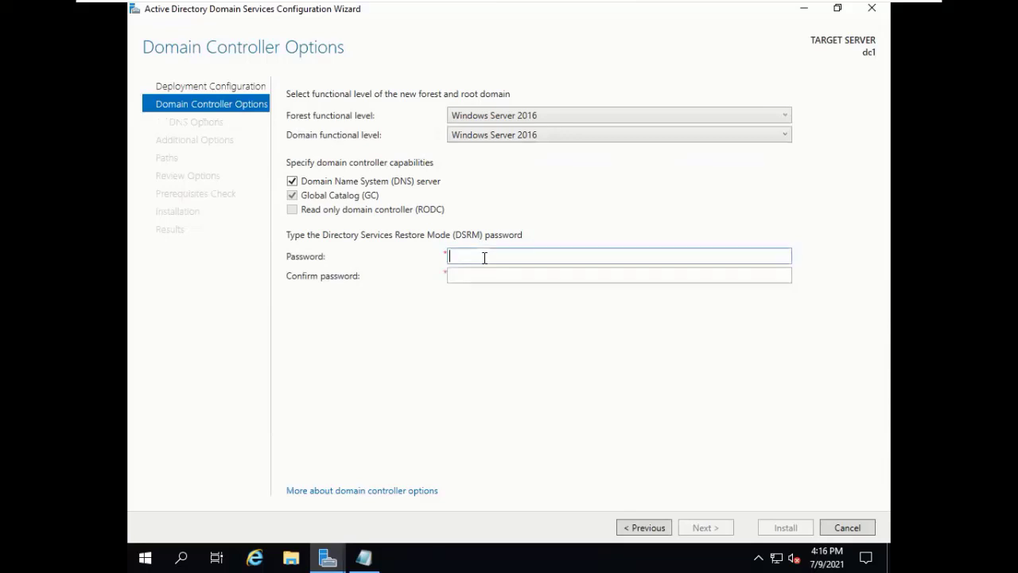
type("P@ssw0rd!")
key("Tab")
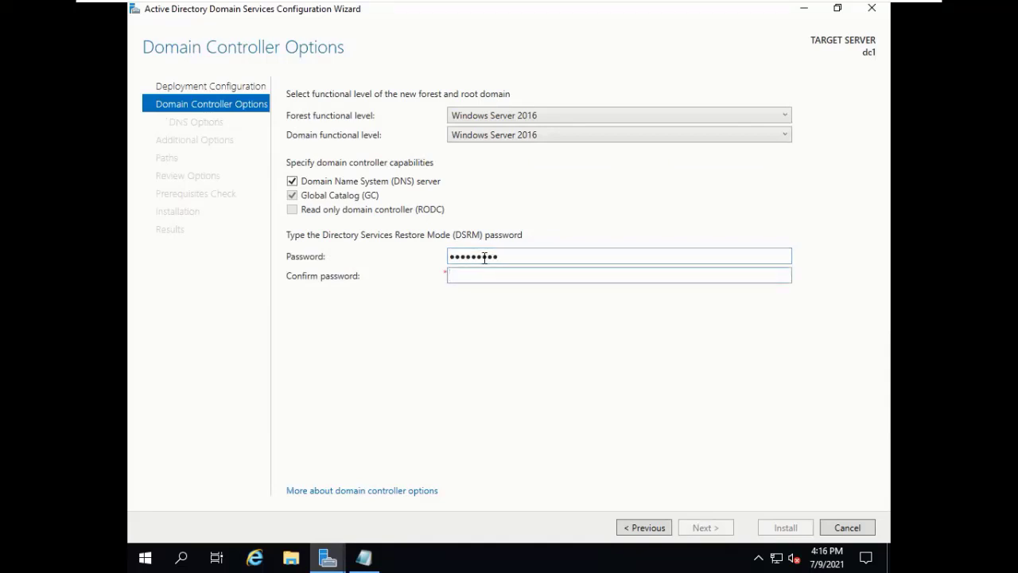
type("P@ss")
key("BackSpace")
key("BackSpace")
key("BackSpace")
key("BackSpace")
type("P@ssw0rd")
key("Return")
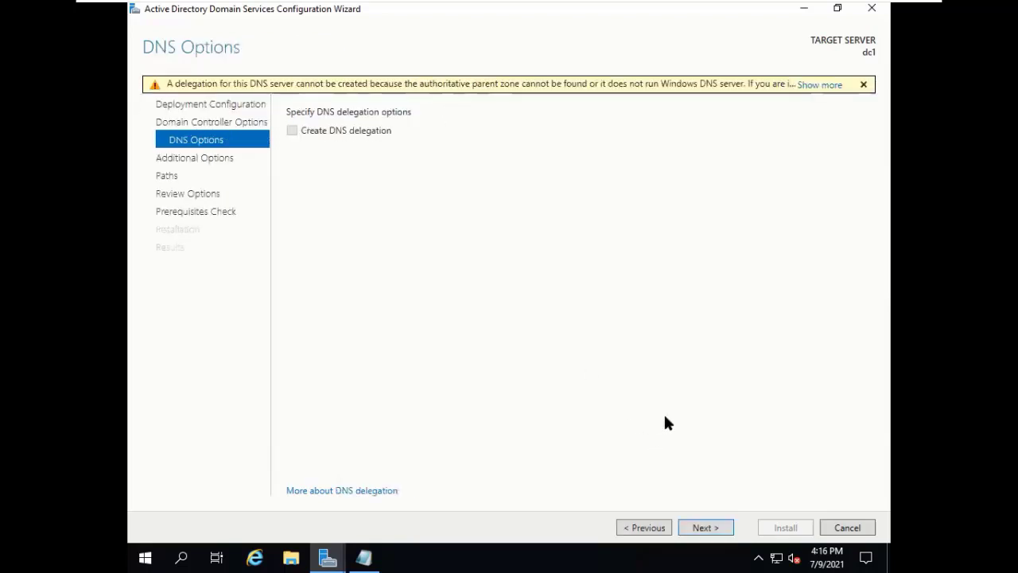
Proceed past DNS Options with 'Create DNS delegation' left unchecked.
left_click(701, 527)
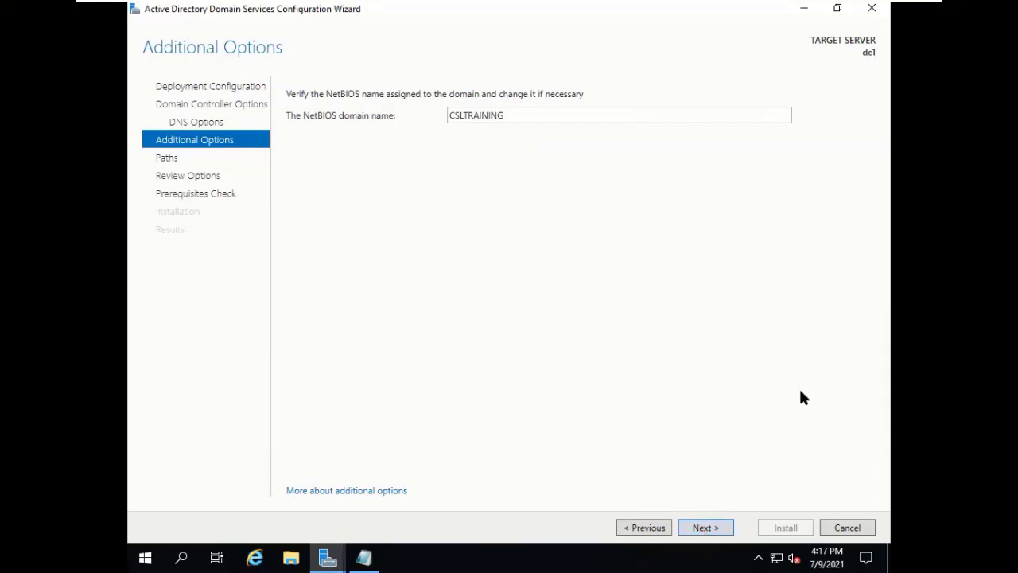
Keep CSLTRAINING as the NetBIOS domain name and advance to the Paths page.
left_click(703, 527)
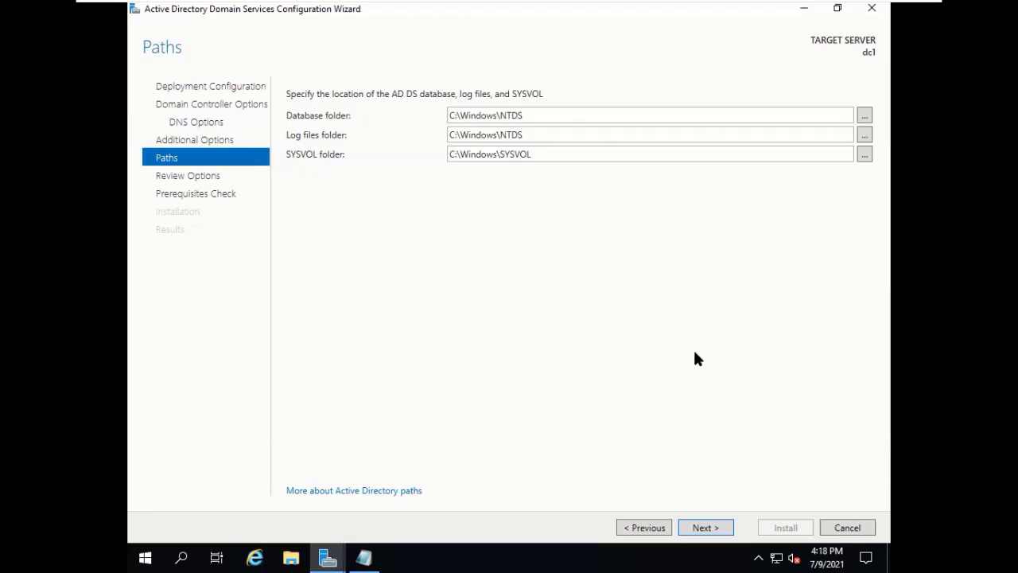
Accept the default C:\Windows folder paths and advance past Review Options to the Prerequisites Check.
left_click(696, 531)
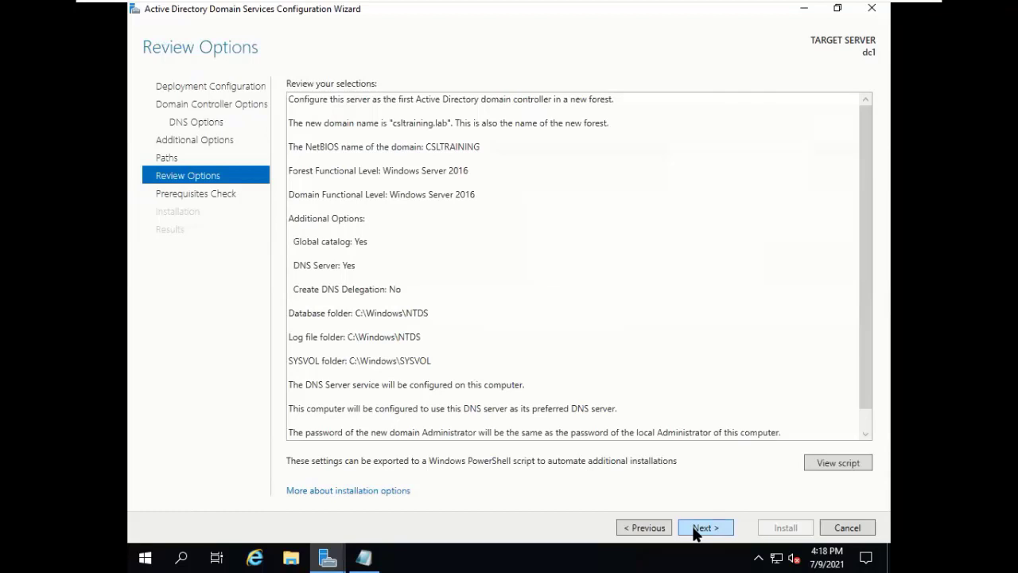
left_click(694, 528)
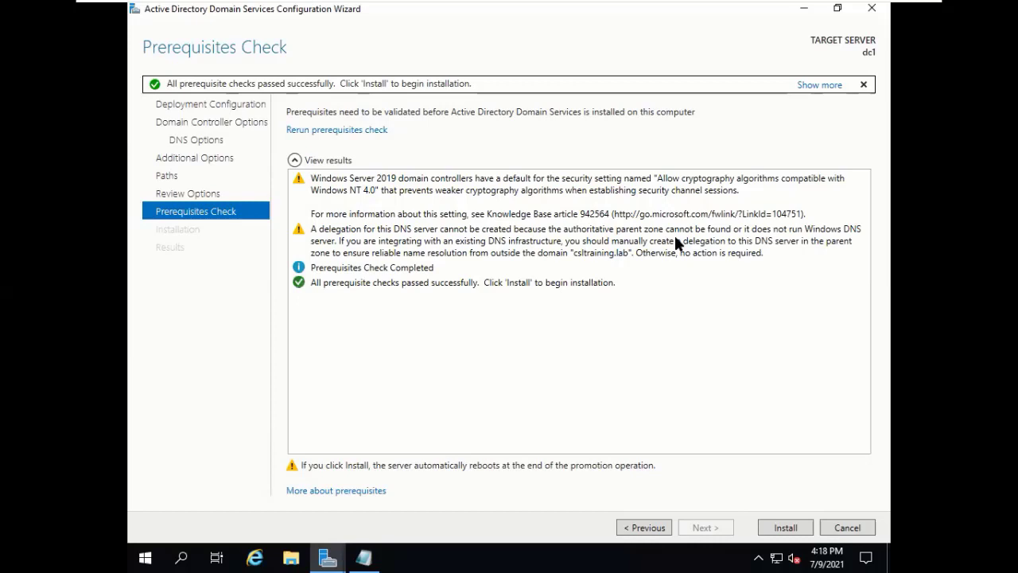
Start the AD DS installation and domain controller promotion, letting the server reboot.
left_click(804, 531)
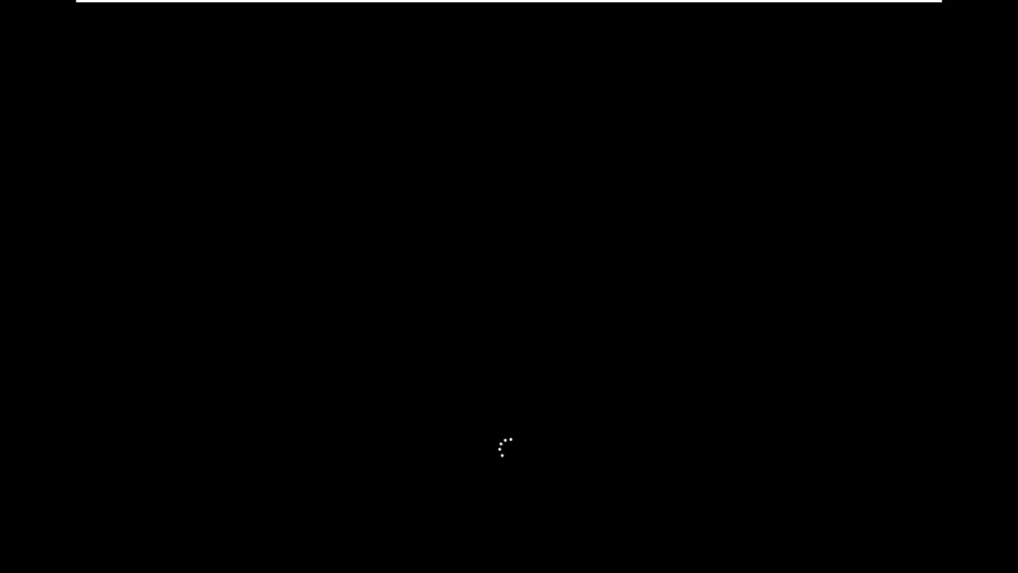
Exit full screen, power on Win10-Pro from the Library, and bring up the host Command Prompt.
mouse_move(729, 1)
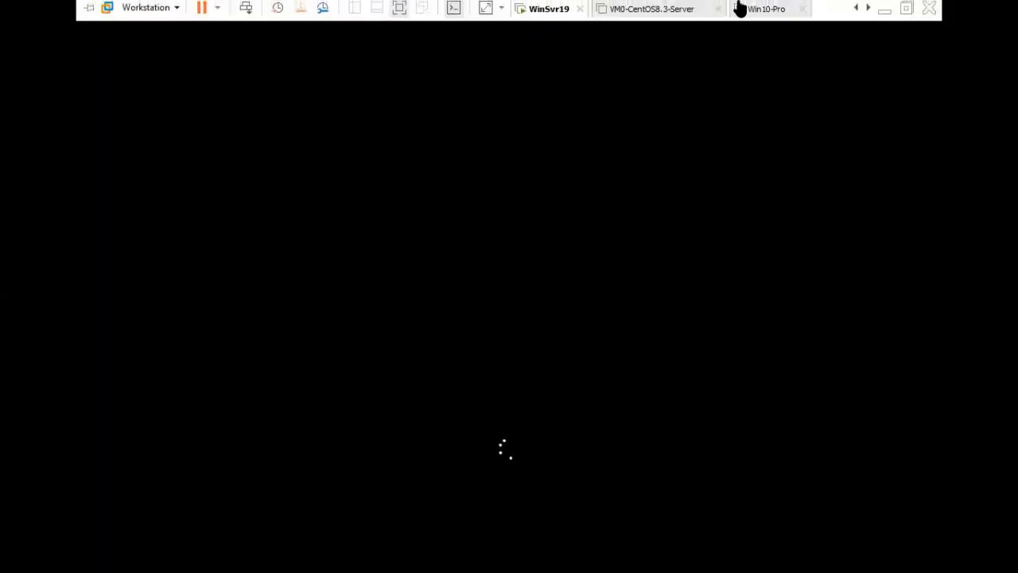
left_click(907, 12)
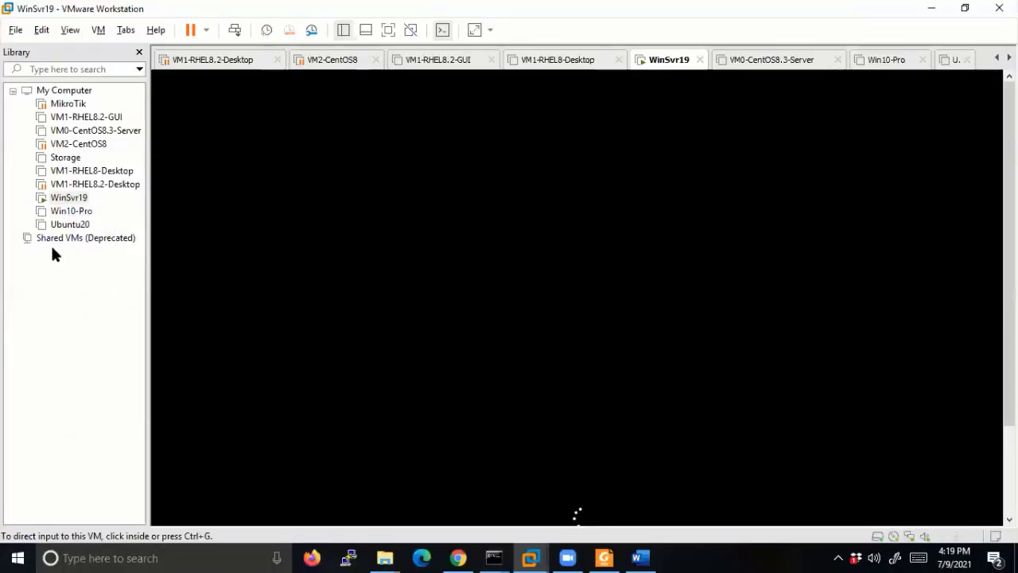
left_click(55, 212)
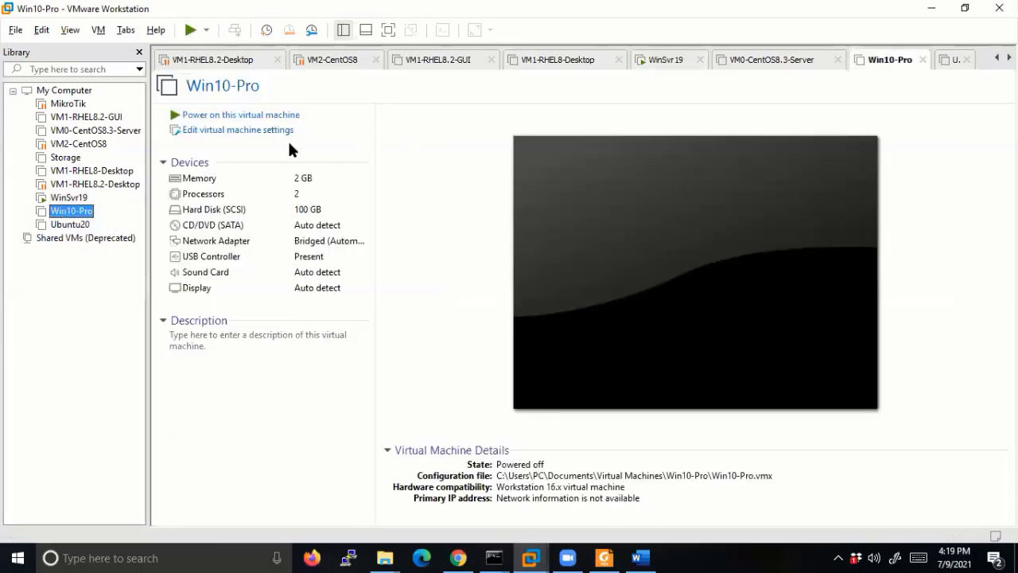
left_click(269, 117)
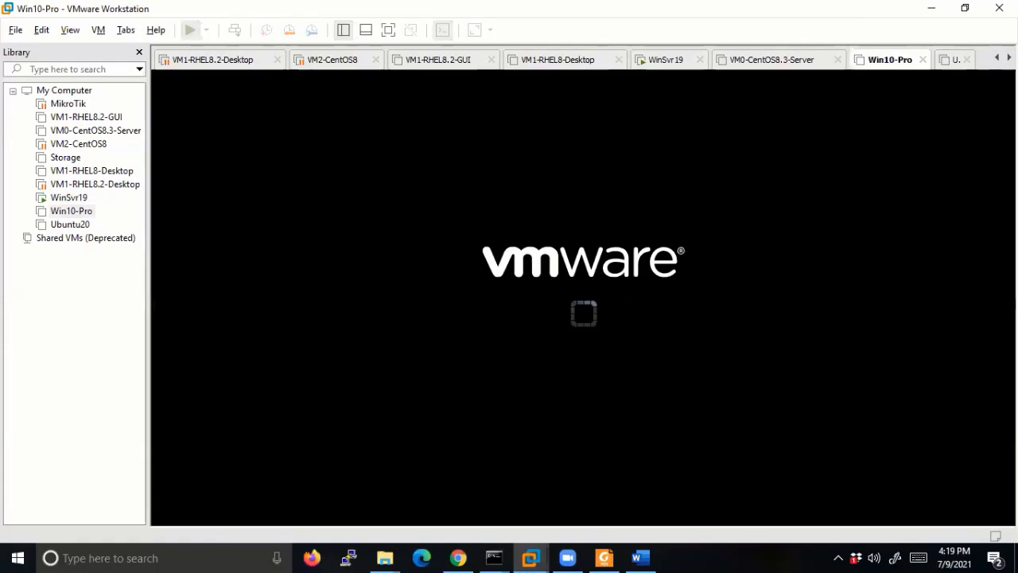
left_click(495, 558)
left_click(554, 498)
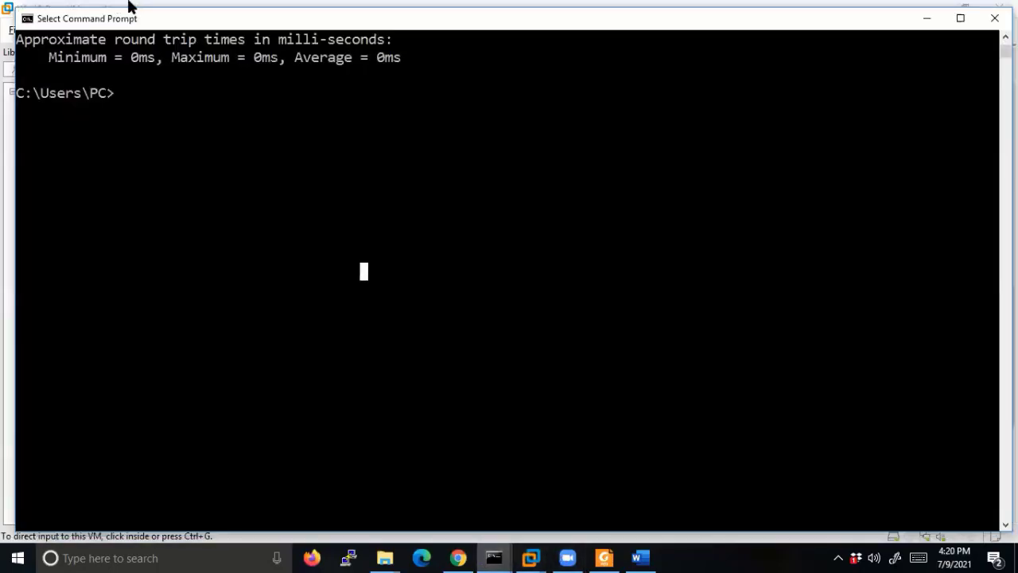
Bring Command Prompt forward and select the ping results showing 0 ms minimum, maximum and average.
left_click(567, 557)
left_click(567, 558)
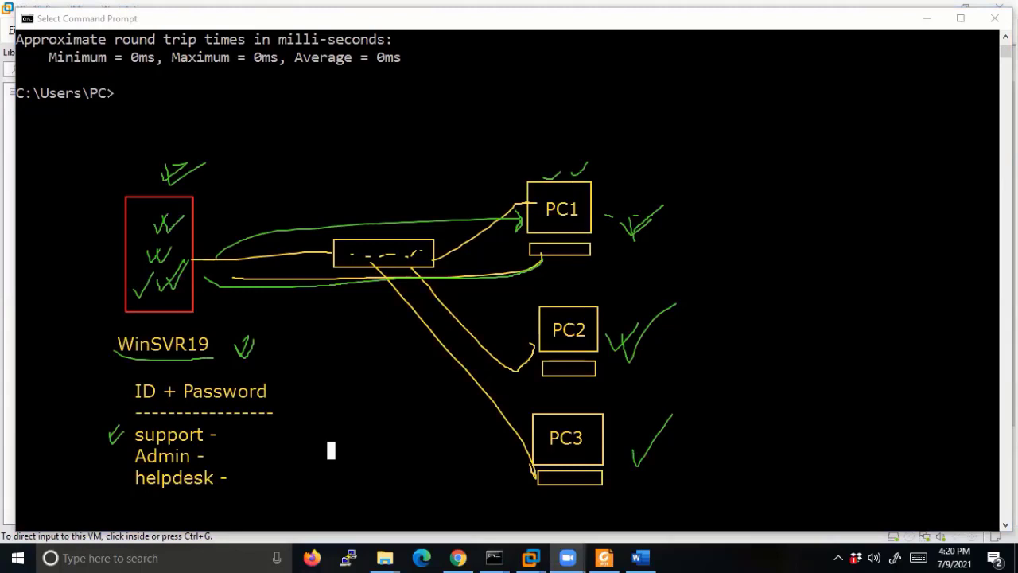
left_click_drag(563, 254, 574, 255)
mouse_move(523, 187)
left_mouse_down()
mouse_move(215, 222)
mouse_move(265, 231)
mouse_move(238, 206)
left_mouse_up()
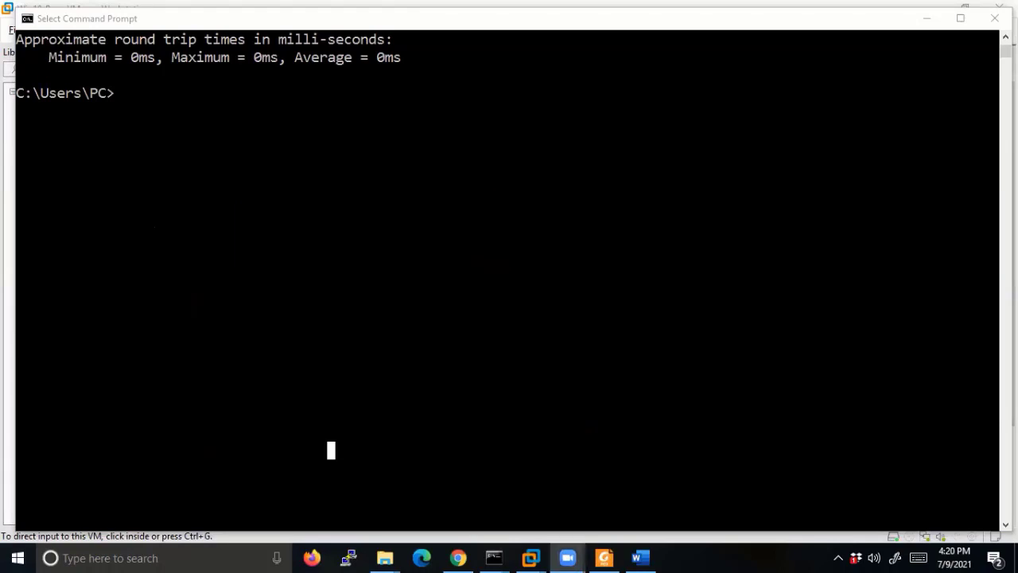
Move the Command Prompt and meeting windows aside, check Win10-Pro, then view the booting WinSvr19 console.
left_click(927, 17)
left_click(645, 132)
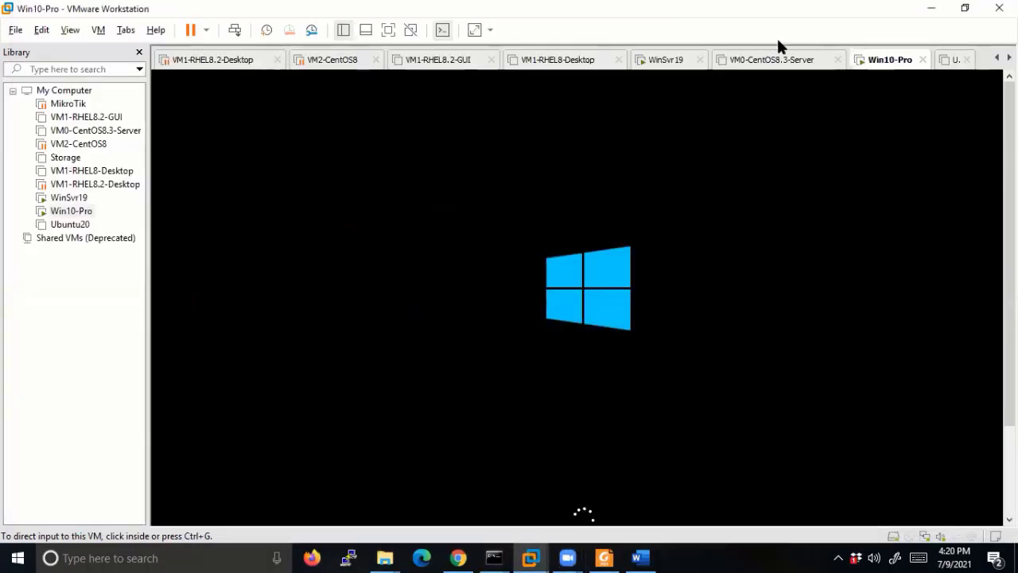
left_click(666, 54)
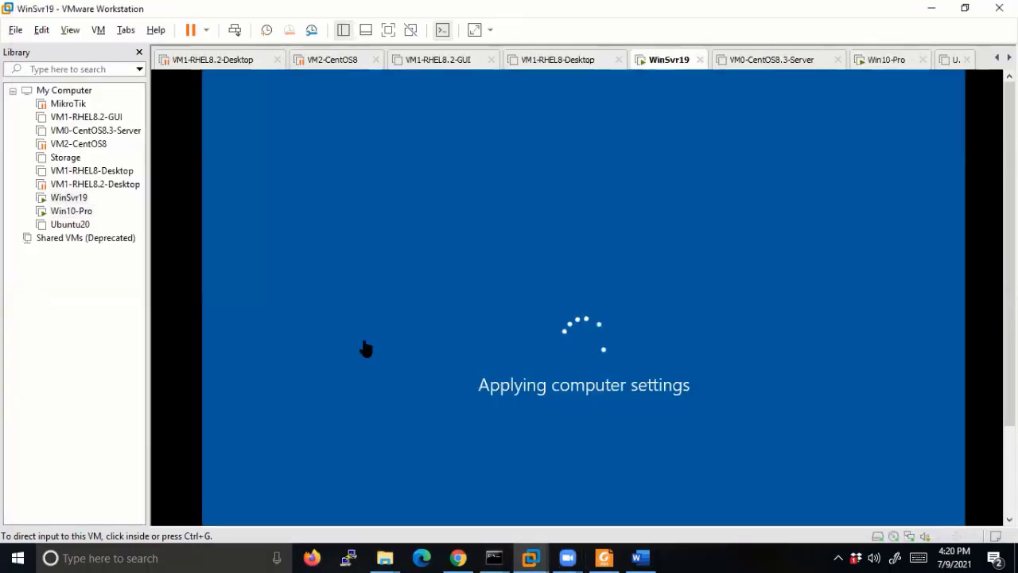
left_click(69, 212)
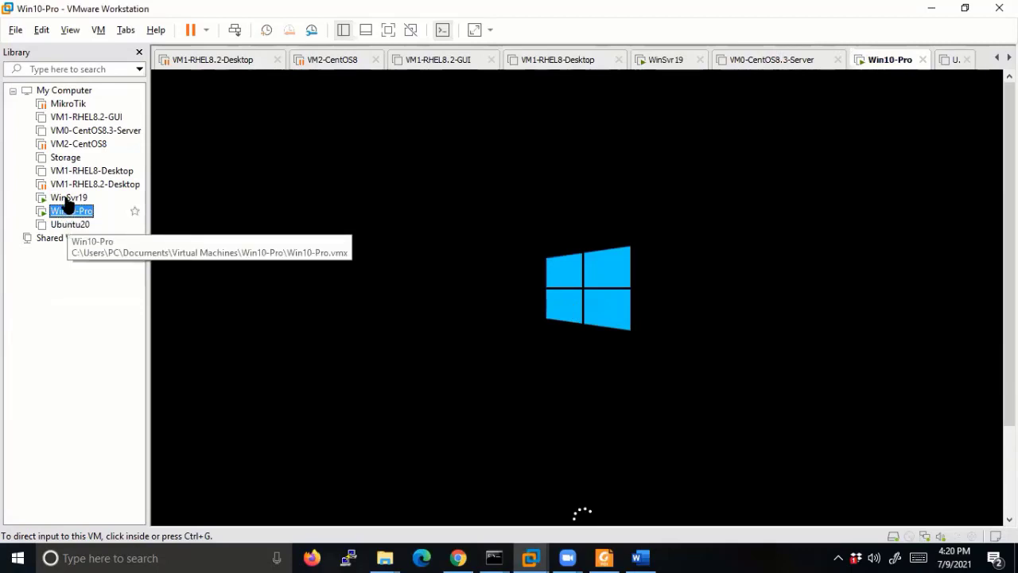
left_click(69, 199)
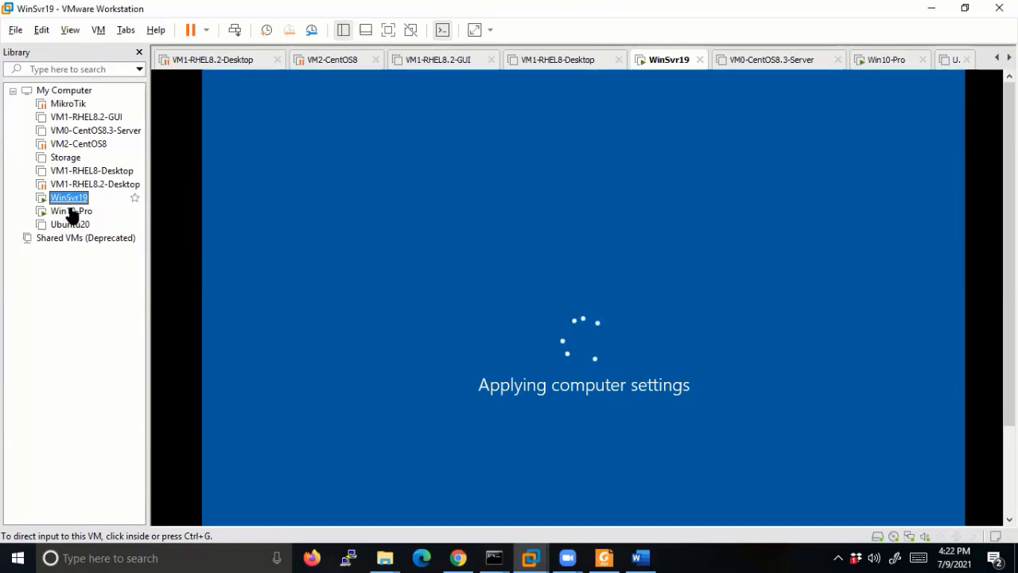
Unlock Win10-Pro with Send Ctrl+Alt+Del and sign in as Admin with its password.
left_click(72, 211)
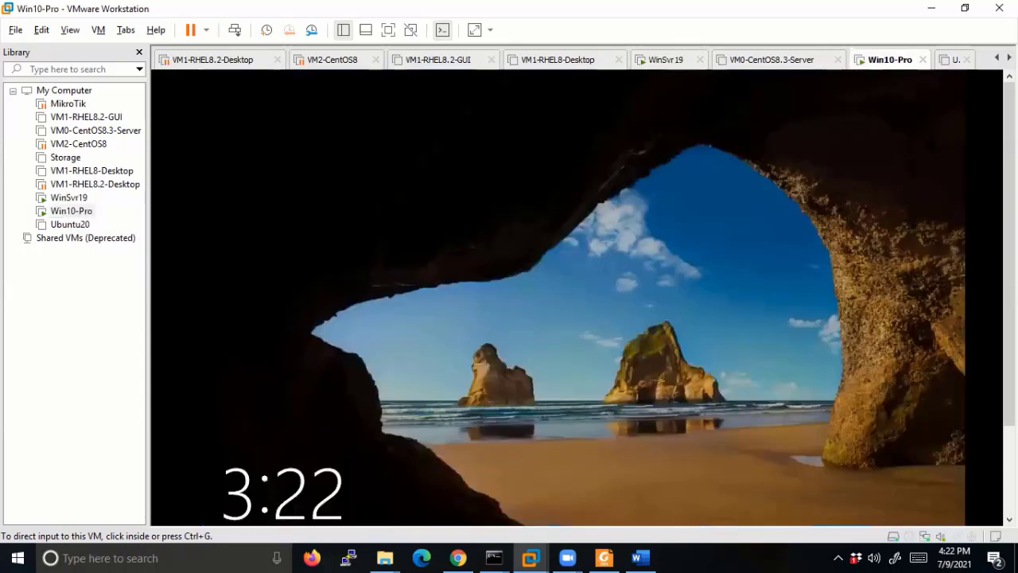
right_click(887, 61)
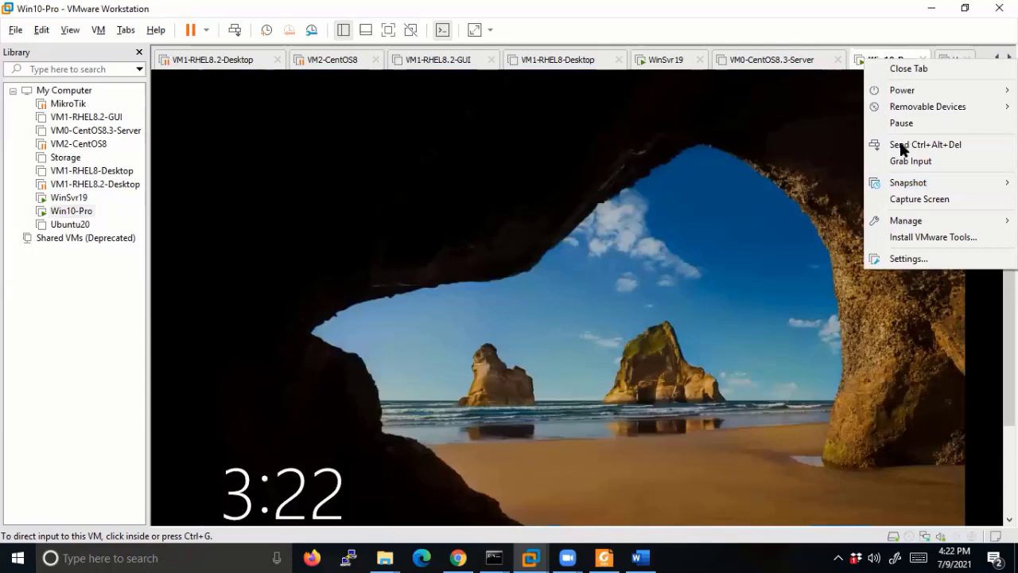
left_click(925, 145)
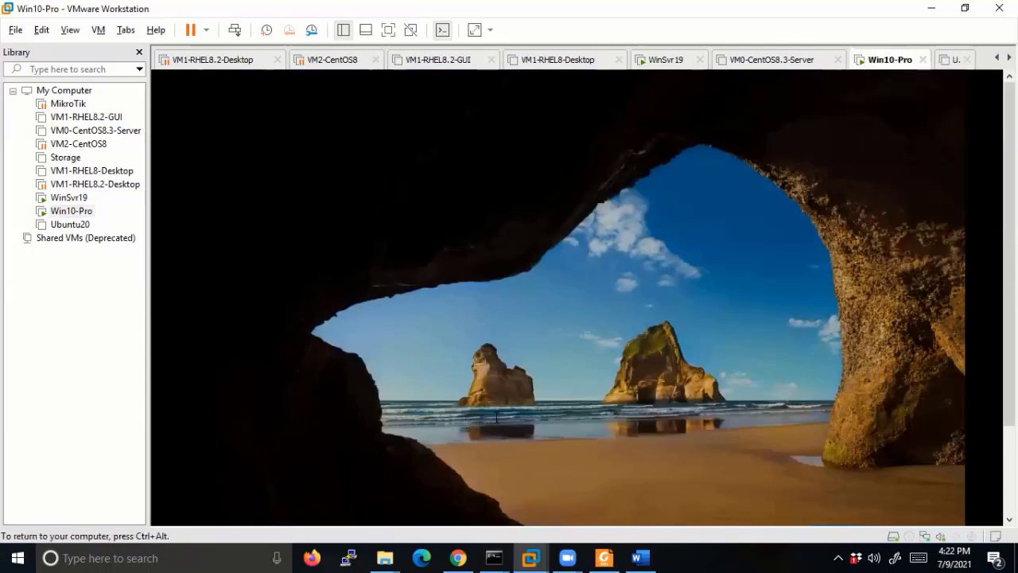
type("P")
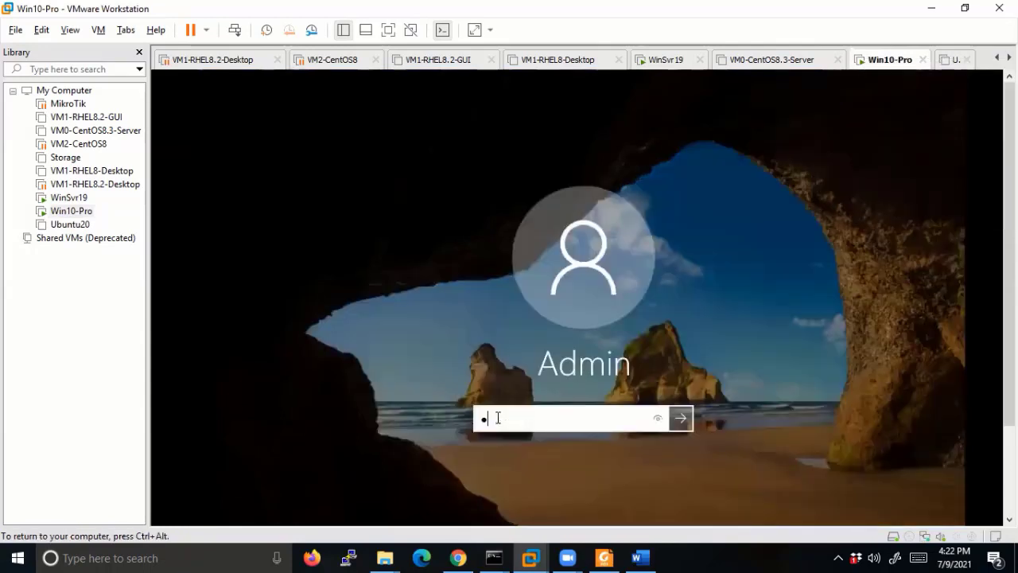
type("••••••")
key("Return")
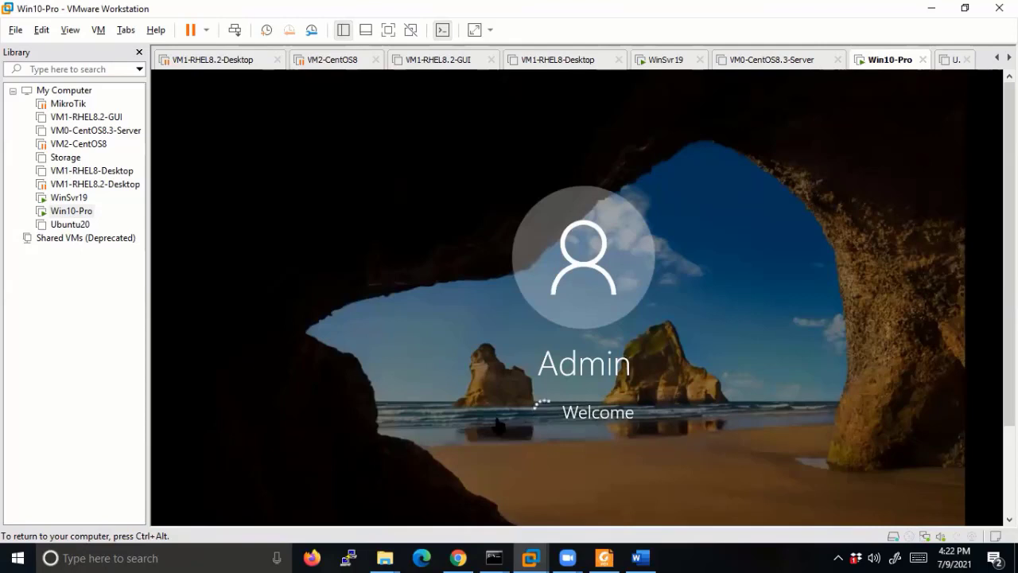
Release input, check WinSvr19's progress, then return to the Win10-Pro desktop.
key("ctrl+alt")
left_click(63, 199)
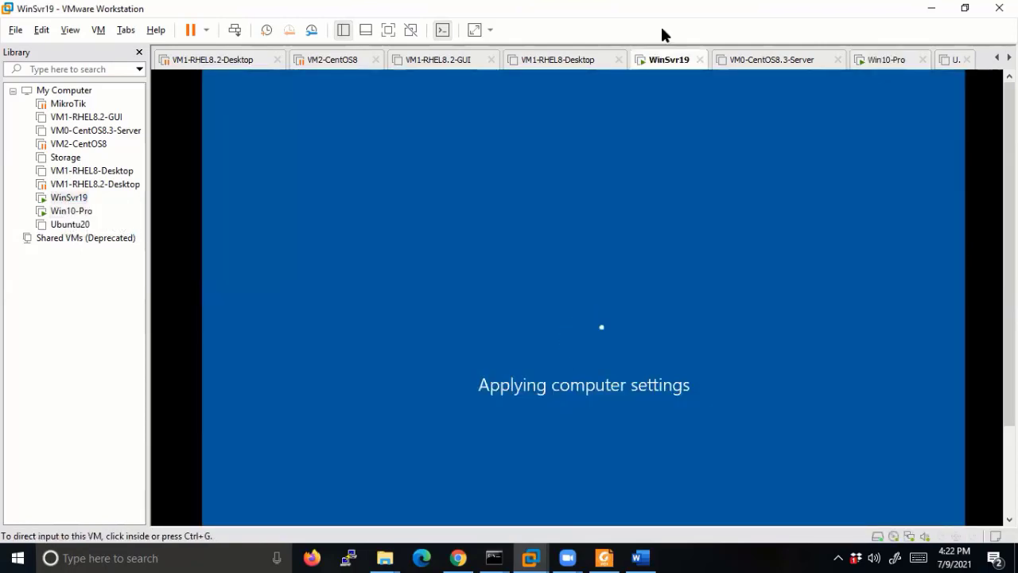
left_click(52, 211)
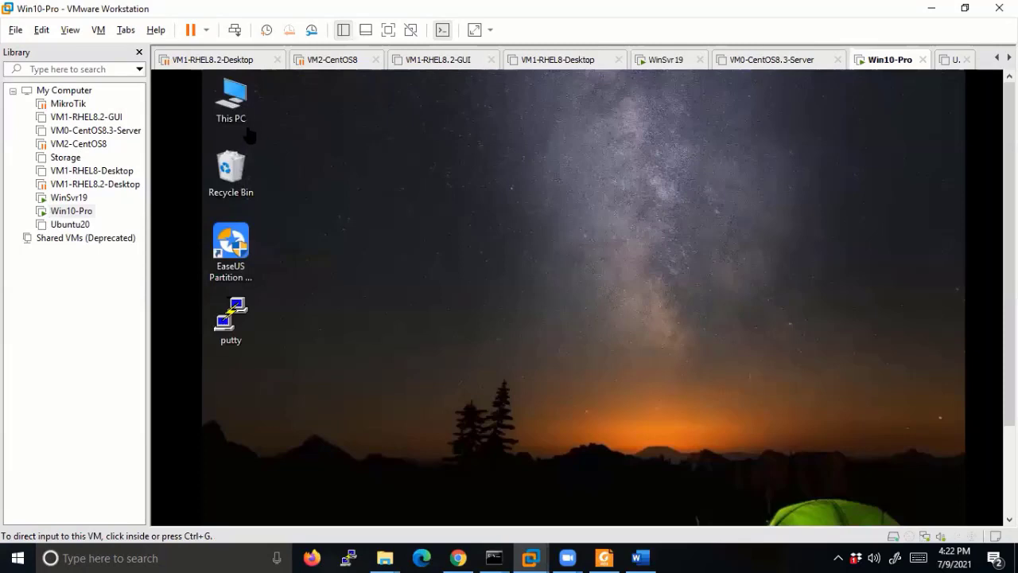
Put Win10-Pro in full screen and open This PC's System properties, showing workgroup WORKGROUP.
left_click(232, 102)
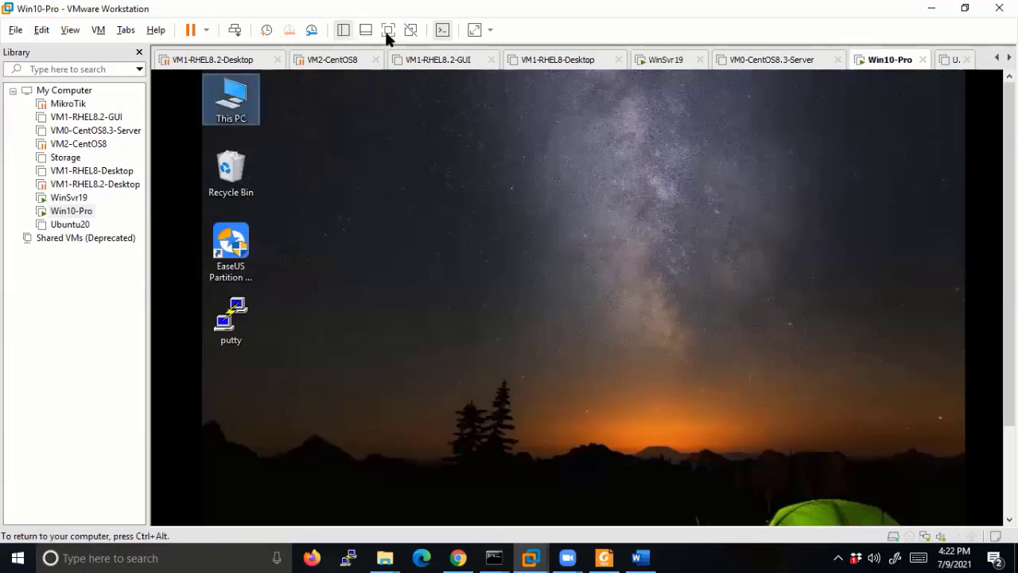
left_click(387, 31)
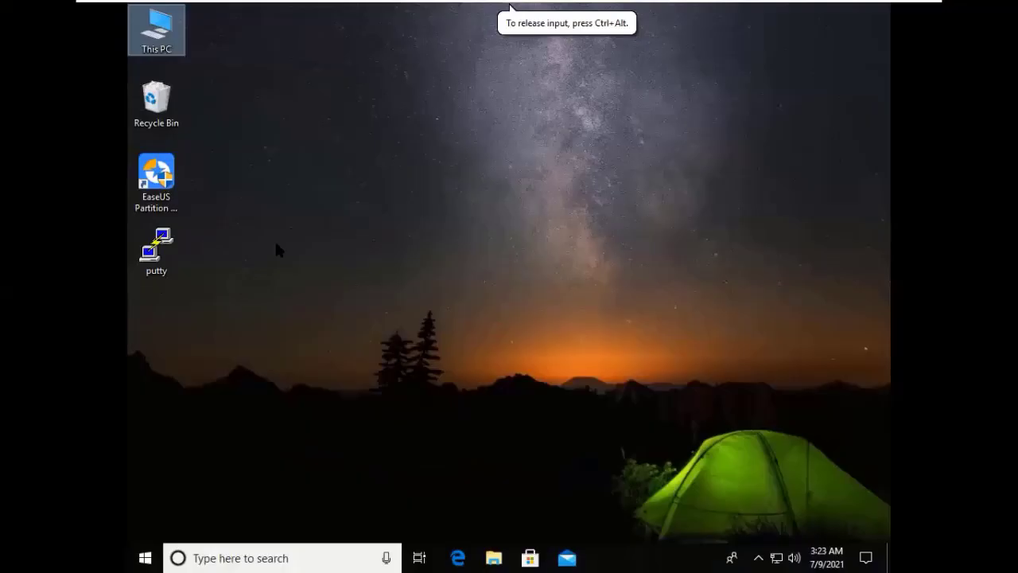
right_click(156, 22)
left_click(179, 194)
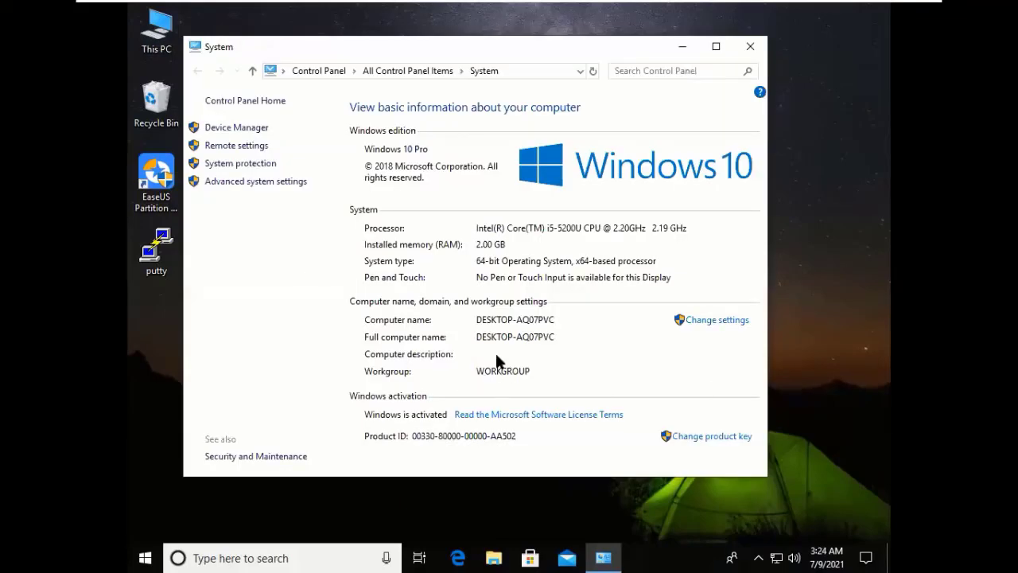
left_click(751, 46)
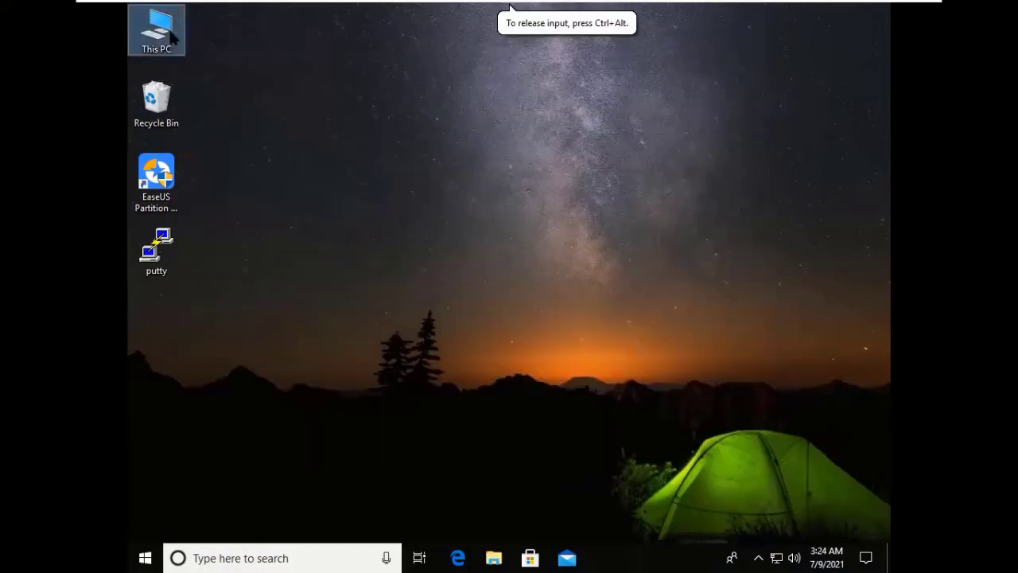
right_click(170, 34)
left_click(260, 207)
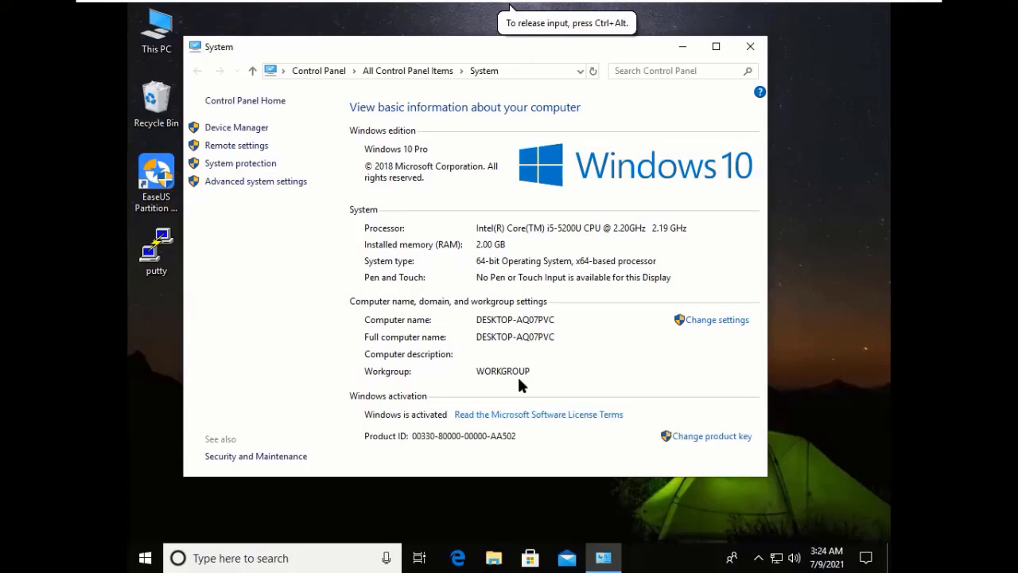
From System, open Change settings, centre System Properties, and open the Computer Name rename/domain dialog.
left_click(710, 322)
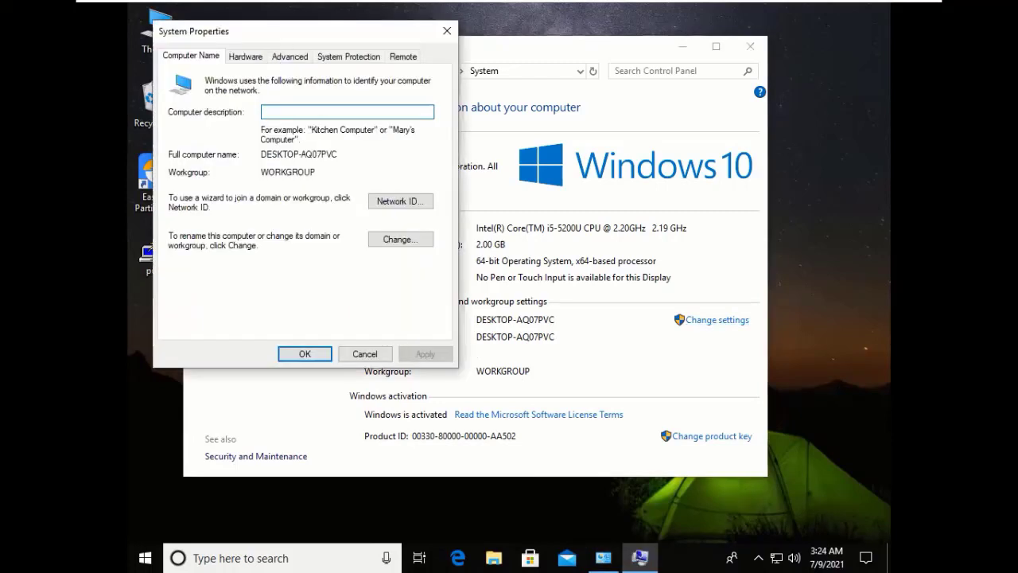
left_click_drag(276, 39, 420, 136)
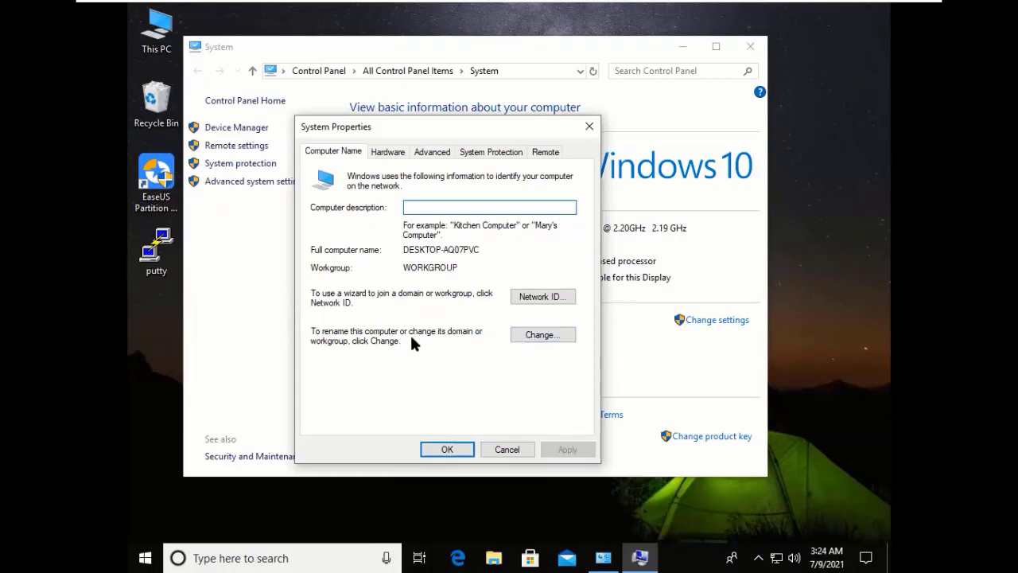
left_click(543, 335)
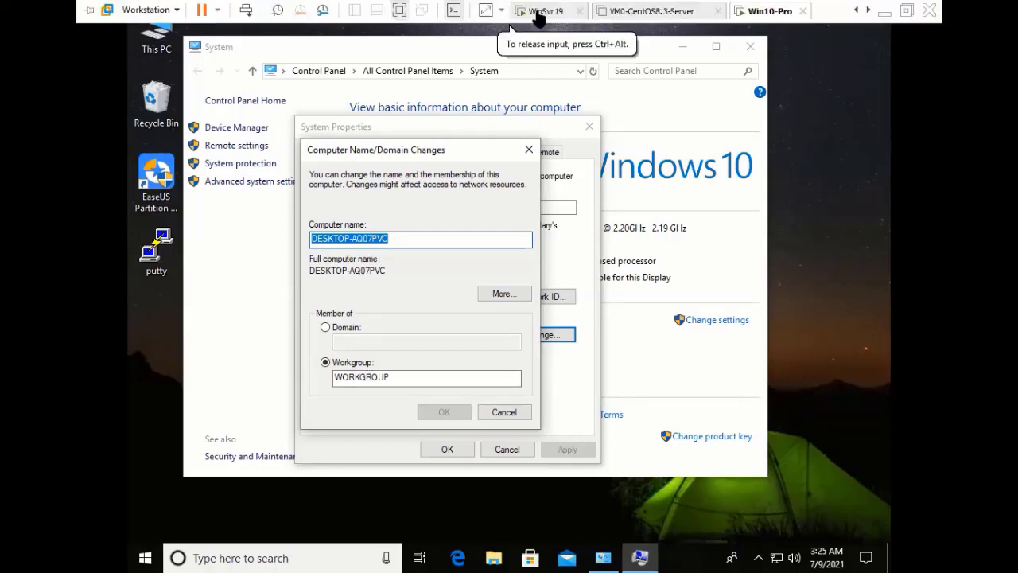
Check WinSvr19, go back to Win10-Pro, then return to WinSvr19's lock screen.
left_click(541, 11)
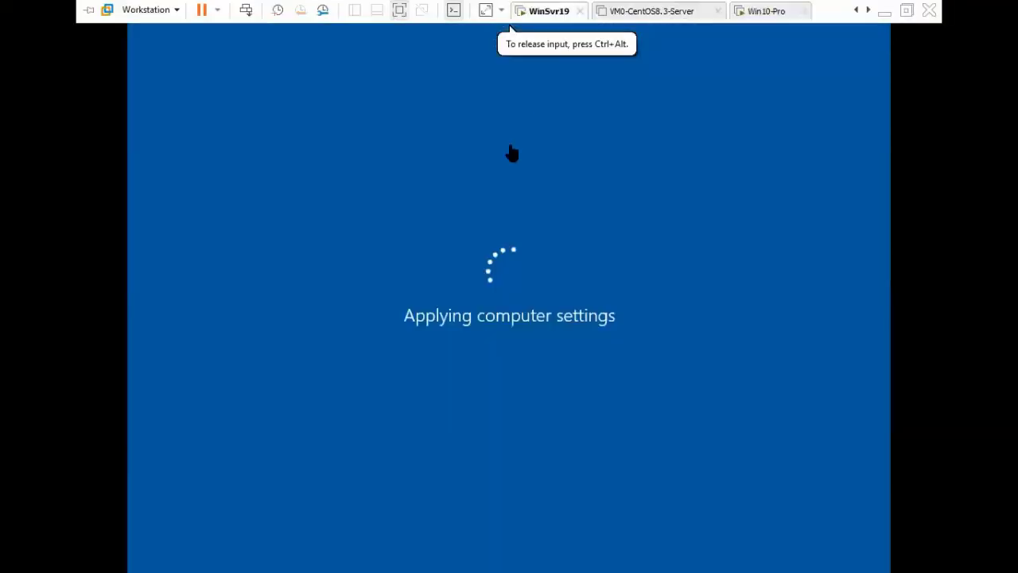
left_click(763, 11)
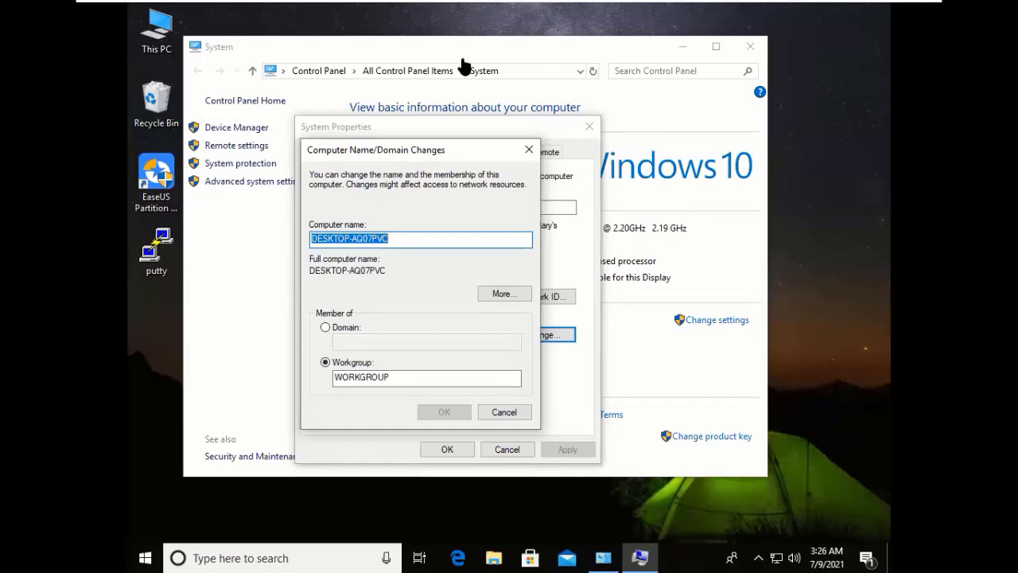
left_click(545, 11)
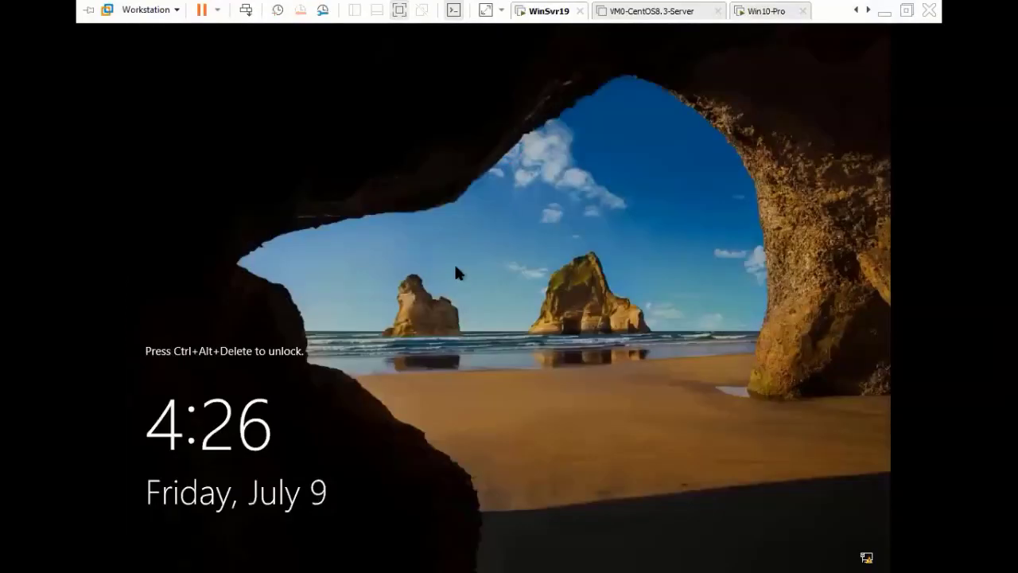
Unlock WinSvr19 with Ctrl+Alt+Insert and sign in with the domain Administrator password.
left_click(456, 263)
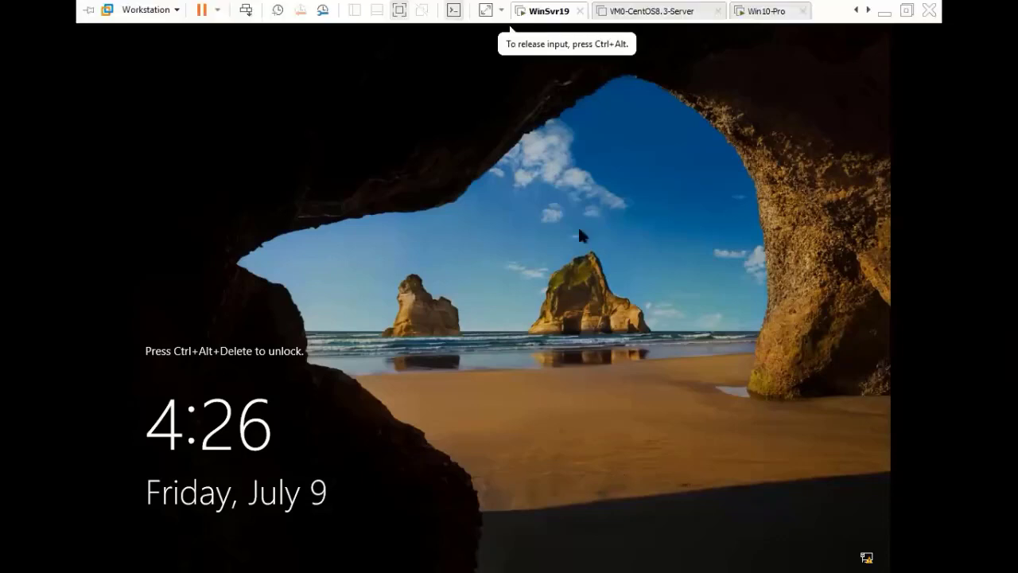
key("ctrl+alt+Insert")
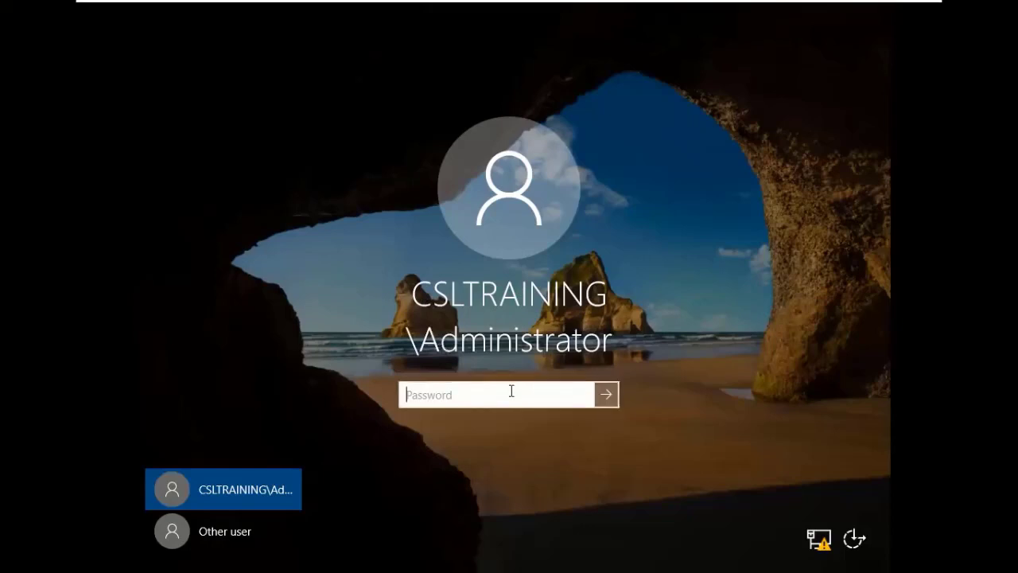
type("Pa$$w0rd")
key("Return")
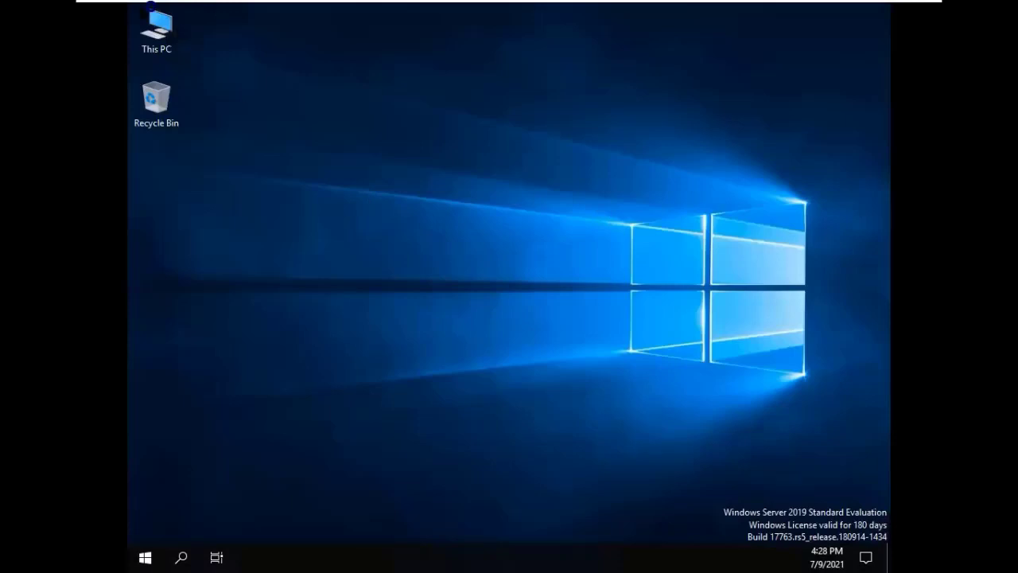
View the server's This PC System properties, close the window, and go to Local Server.
left_click(156, 32)
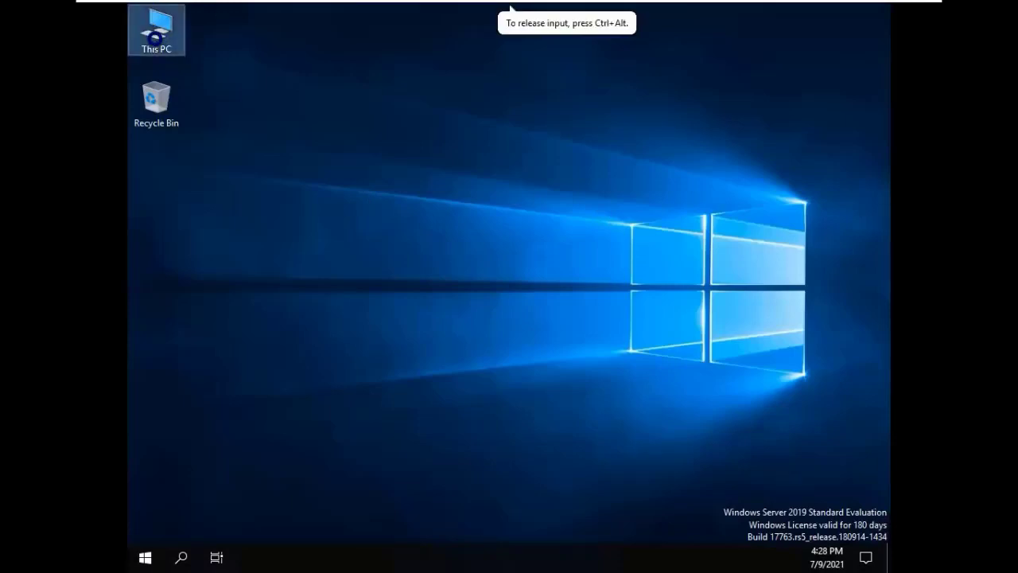
right_click(155, 36)
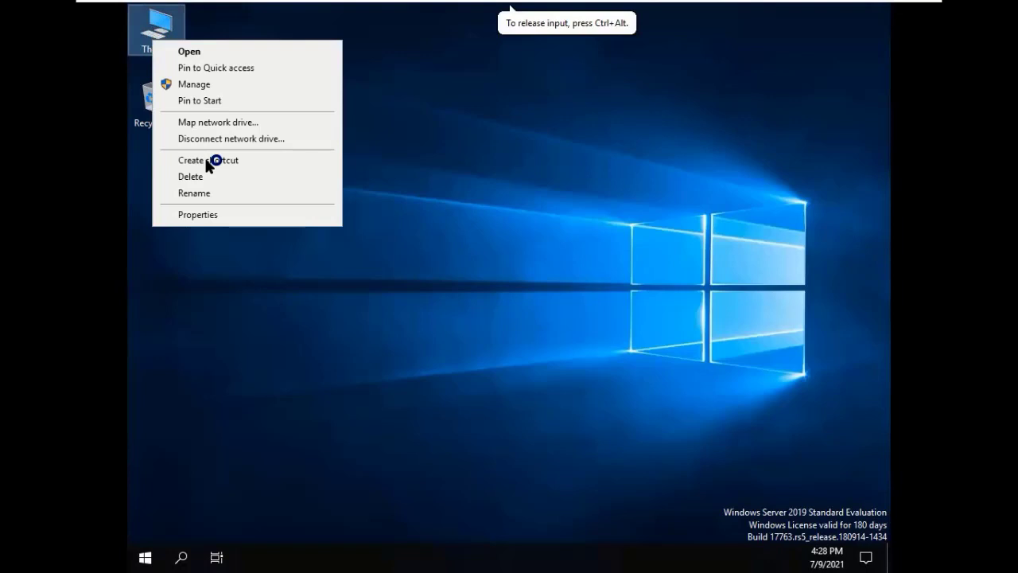
left_click(202, 215)
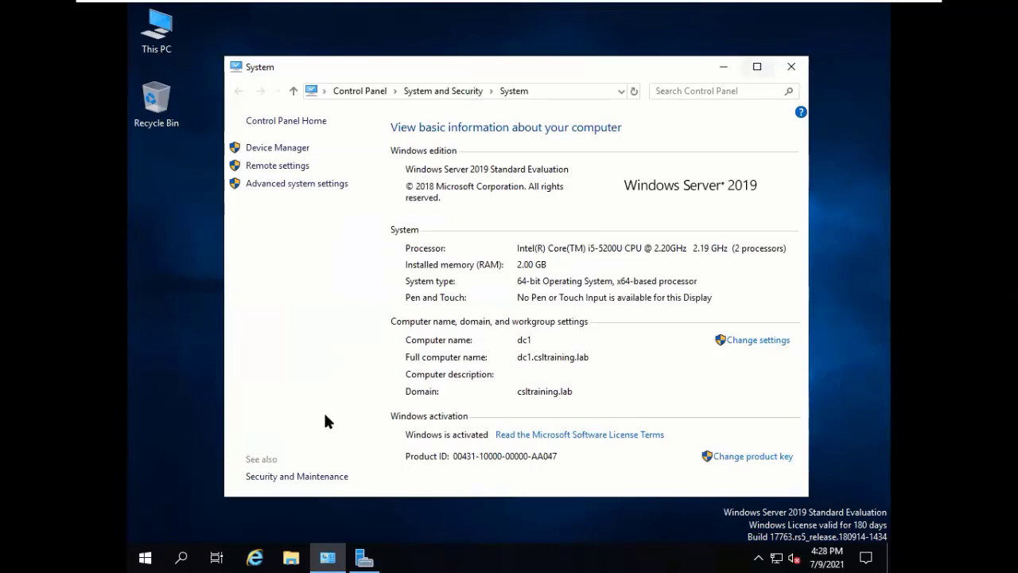
left_click(791, 66)
left_click(293, 214)
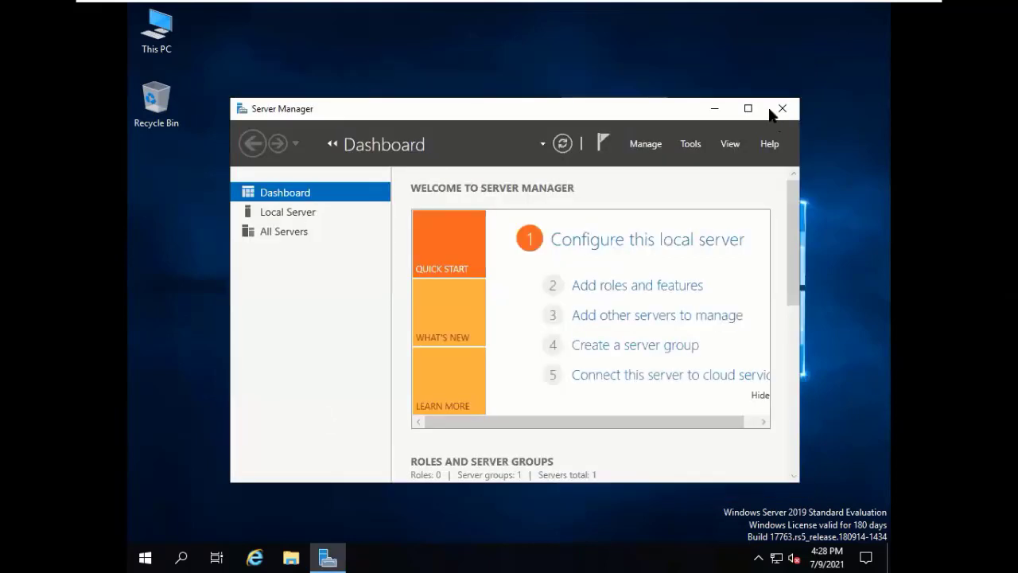
Maximize Server Manager and open the Ethernet0 connection's Status dialog.
left_click(741, 114)
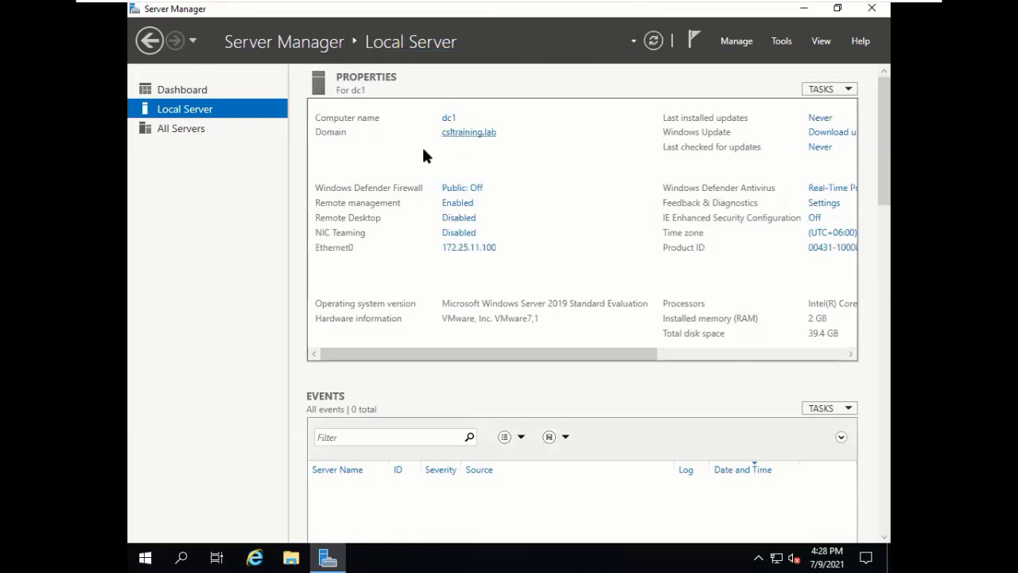
left_click(467, 249)
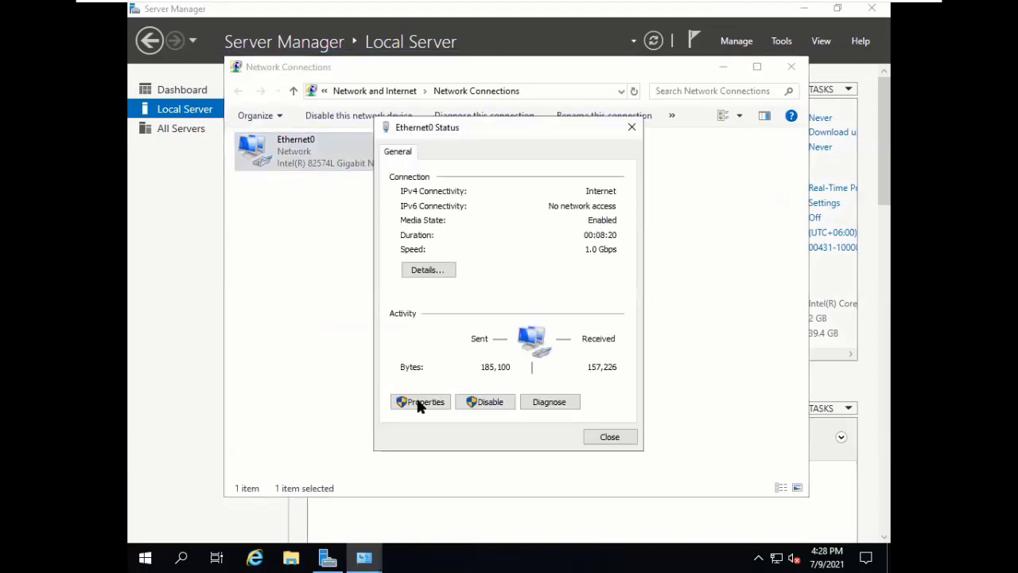
Set Ethernet0's IPv4 preferred DNS to 172.25.11.100 and alternate DNS to 8.8.8.8, then save.
left_click(419, 403)
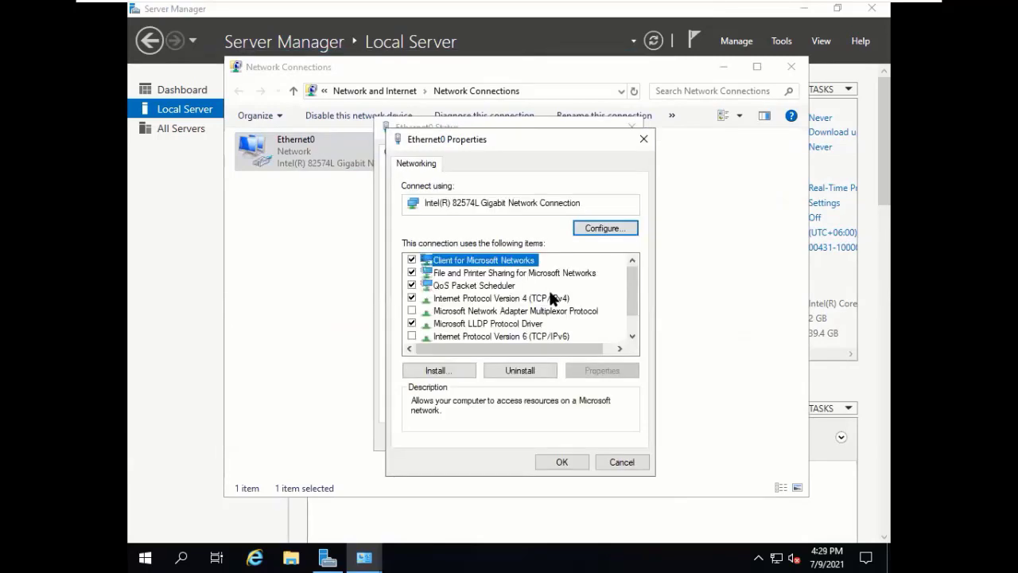
left_click(551, 297)
left_click(592, 371)
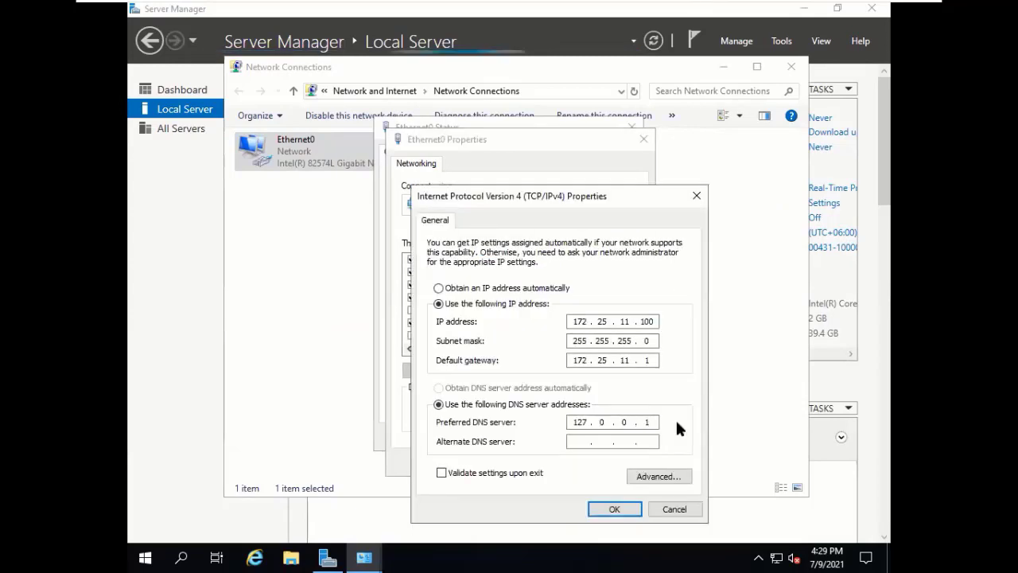
key("BackSpace")
key("BackSpace")
key("BackSpace")
key("BackSpace")
key("BackSpace")
key("BackSpace")
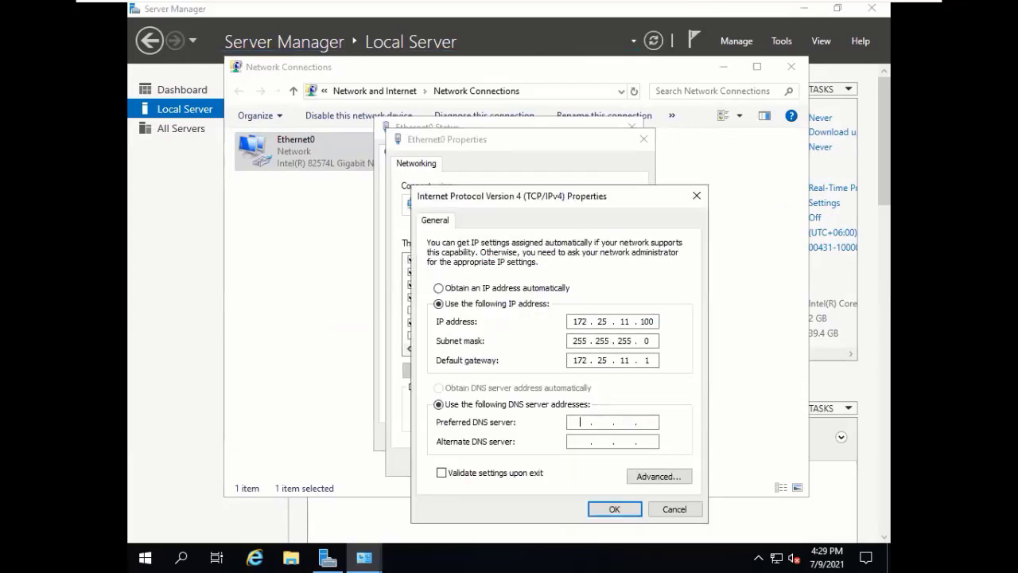
type("172 . 25 . ")
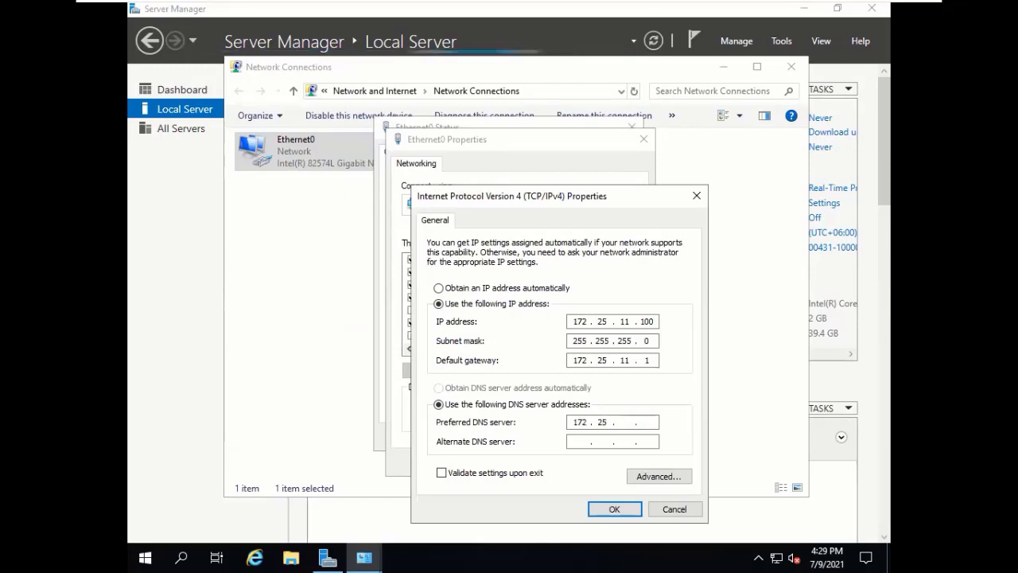
type("1")
type("1 . 10")
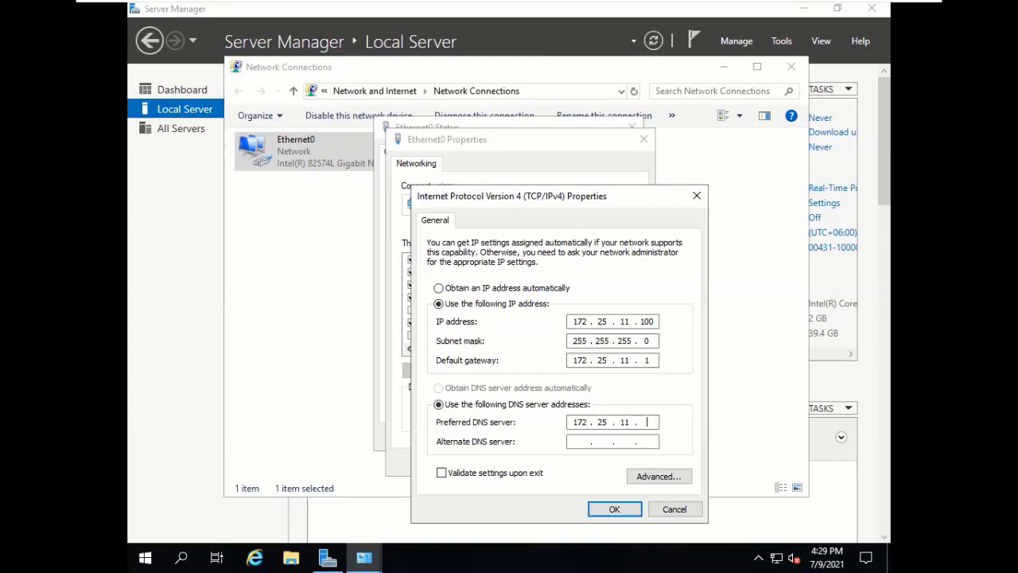
type("0")
left_click(592, 442)
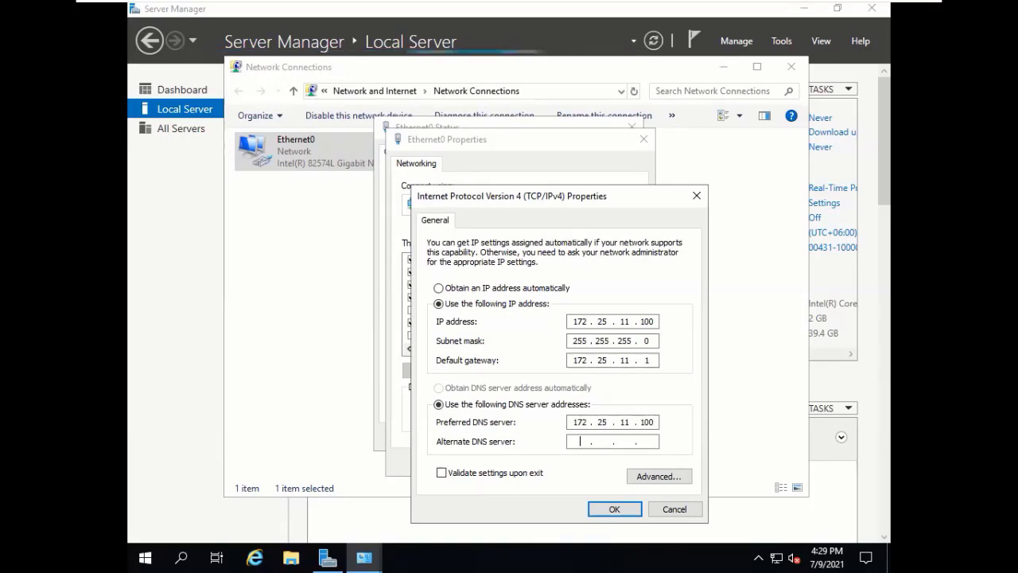
type("8 . .")
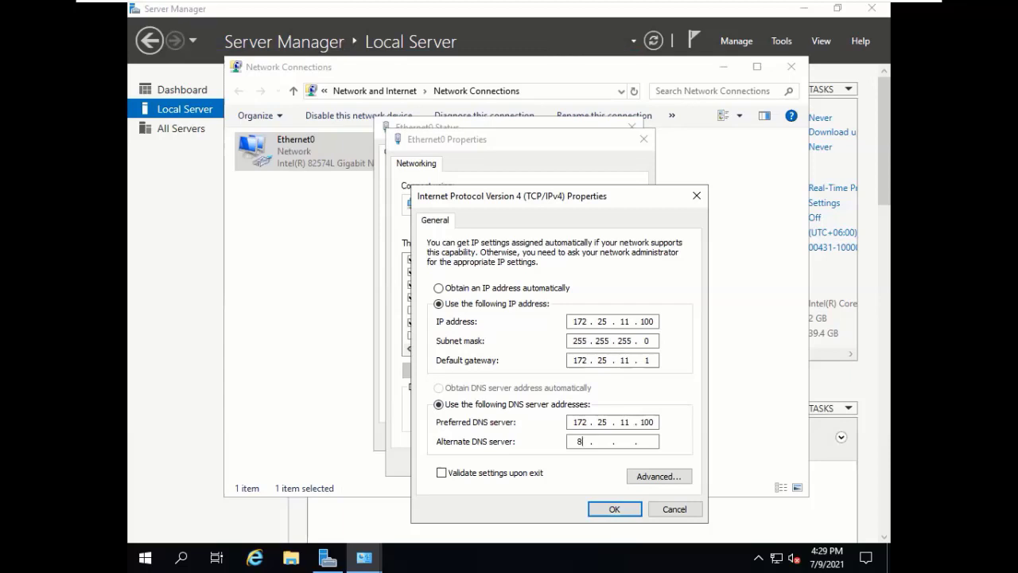
type(".8.8.8")
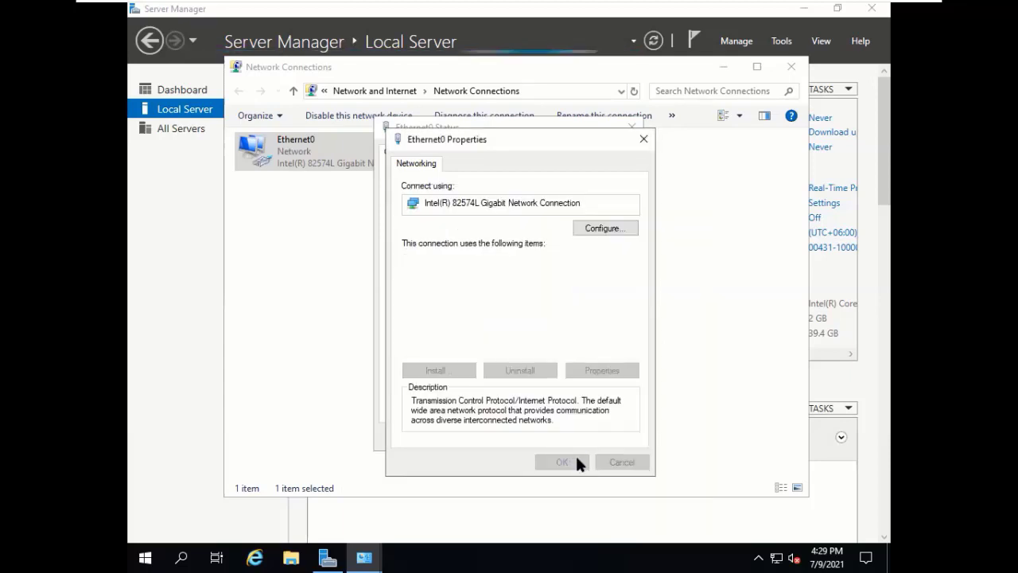
left_click(575, 462)
left_click(622, 436)
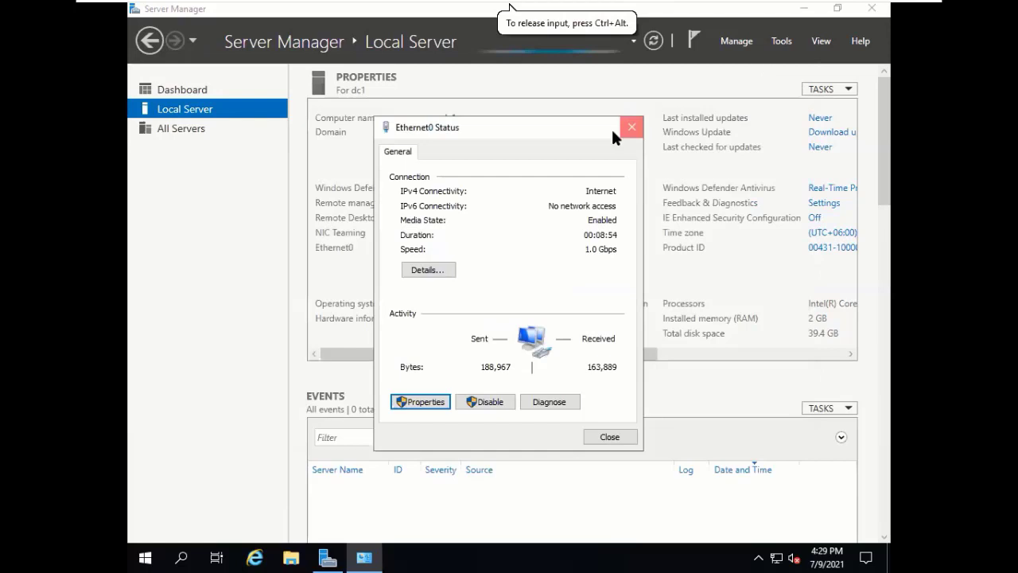
Close the Ethernet0 status window and launch Active Directory Users and Computers from Tools.
left_click(631, 128)
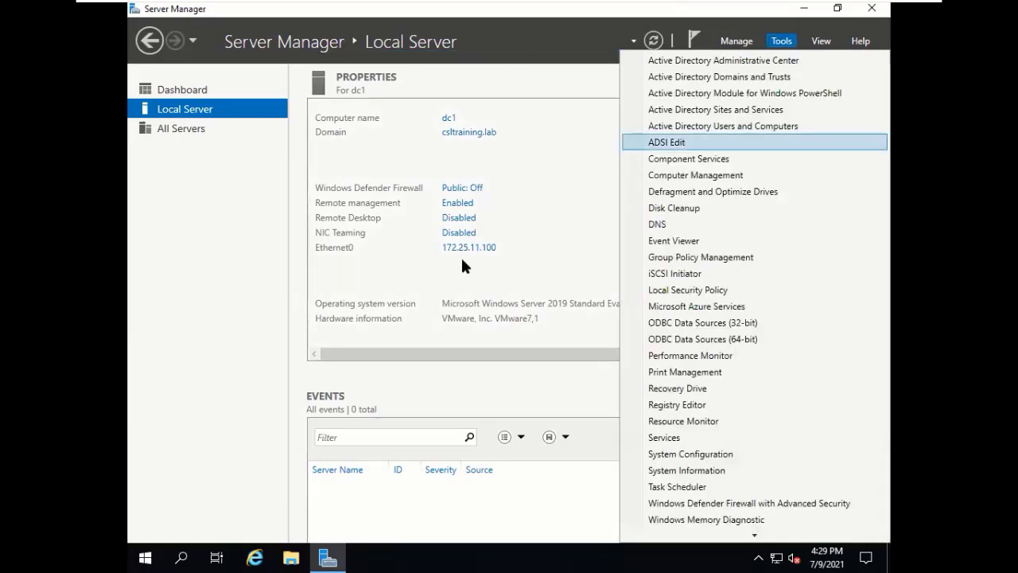
left_click(551, 257)
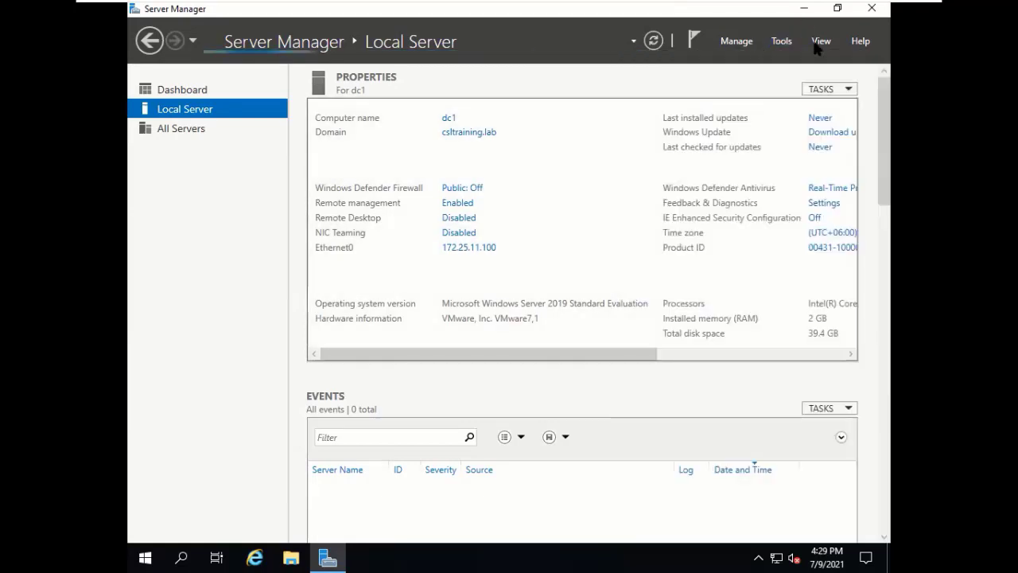
left_click(781, 40)
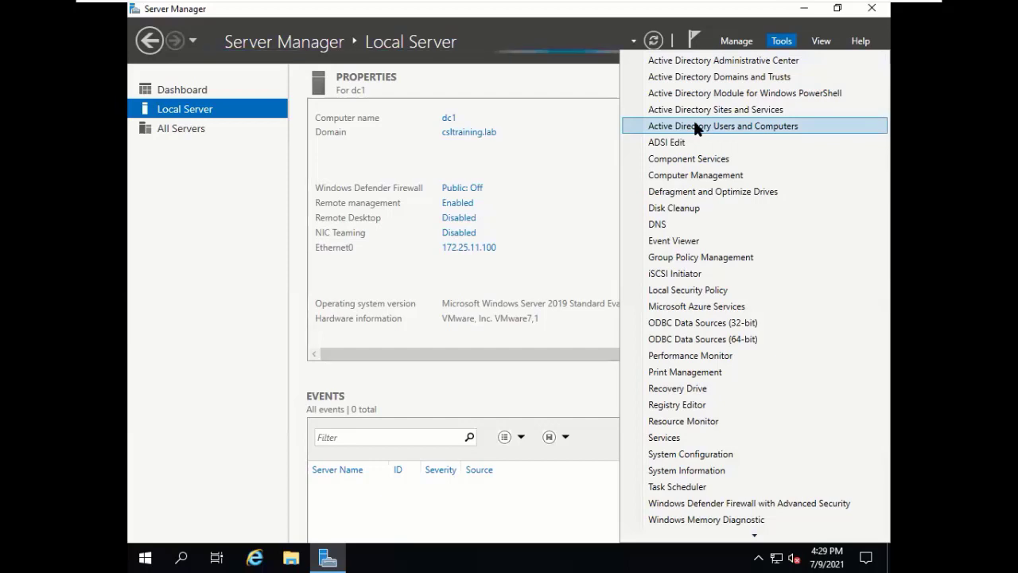
left_click(694, 125)
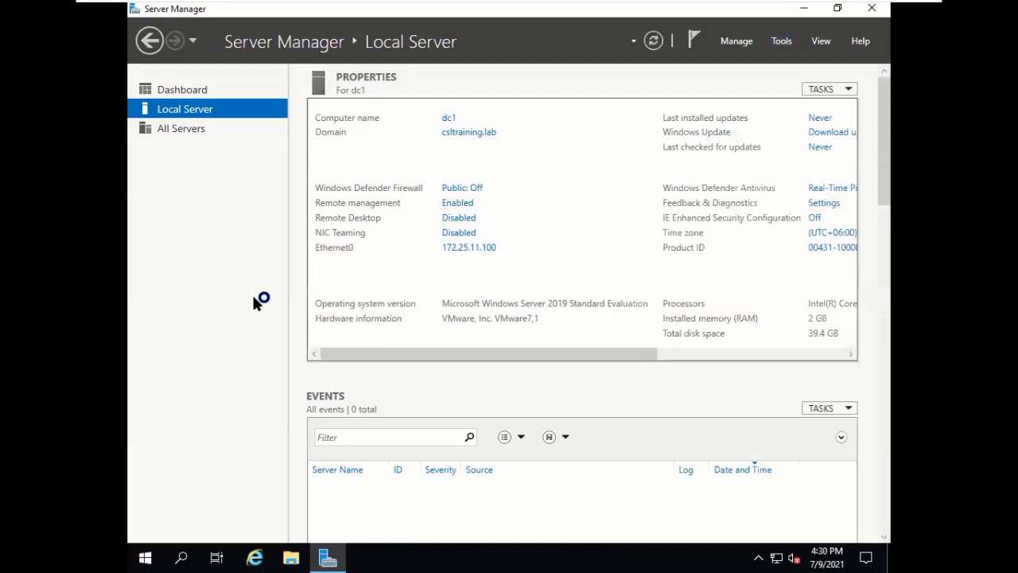
Expand csltraining.lab and browse Builtin, Computers, Domain Controllers, Managed Service Accounts and Users.
left_click(780, 44)
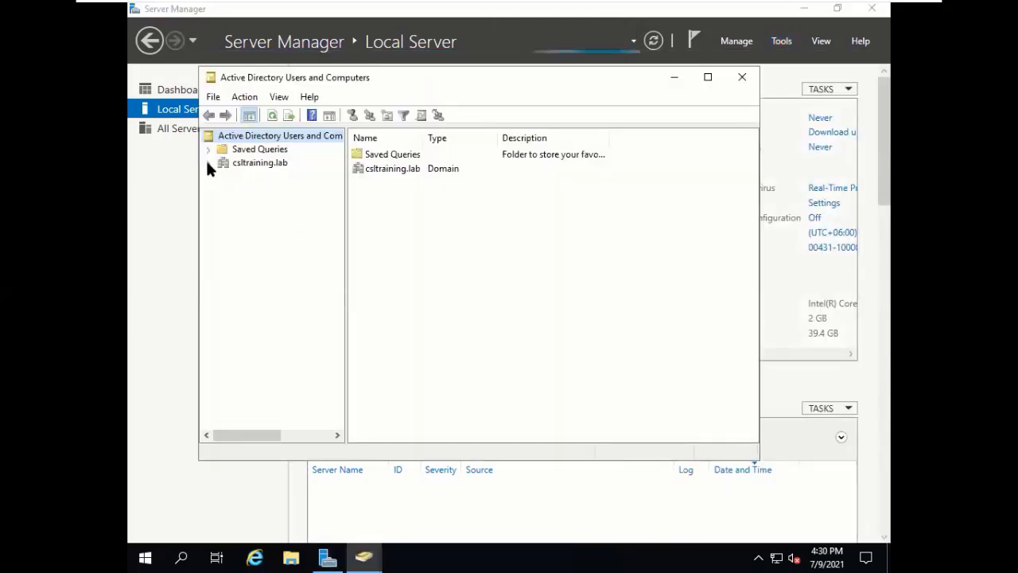
left_click(282, 163)
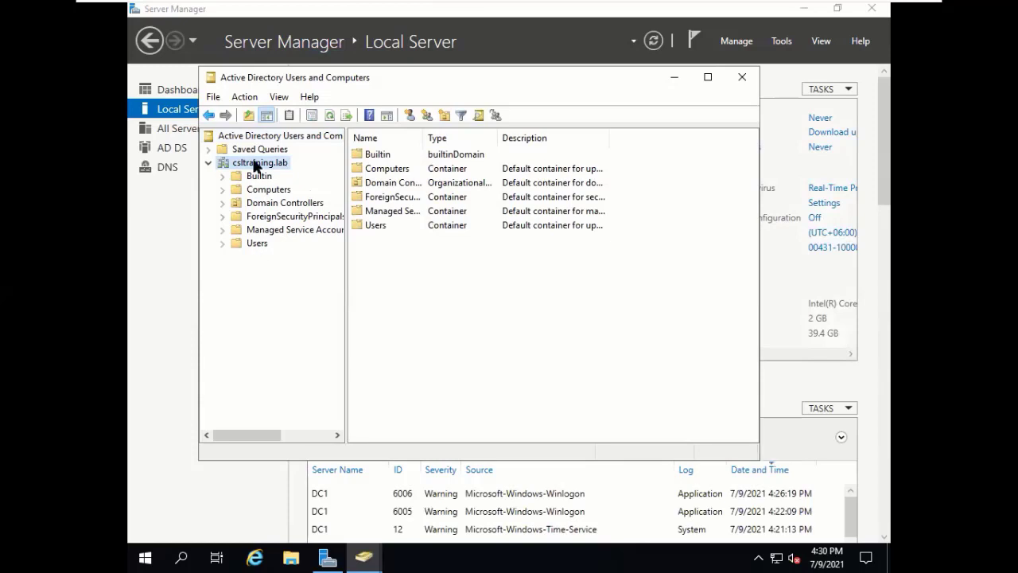
left_click(258, 175)
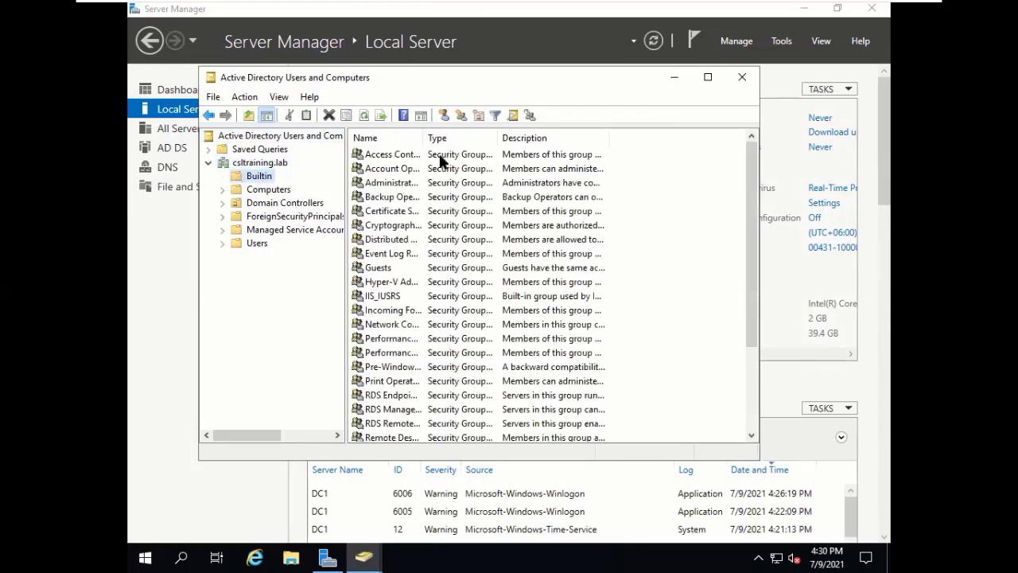
left_click(266, 190)
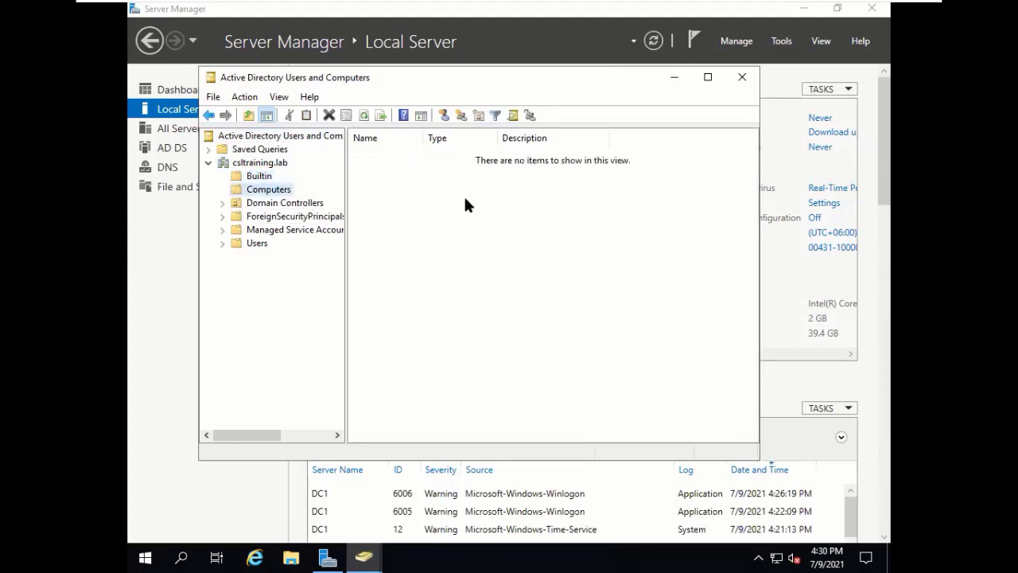
left_click(293, 202)
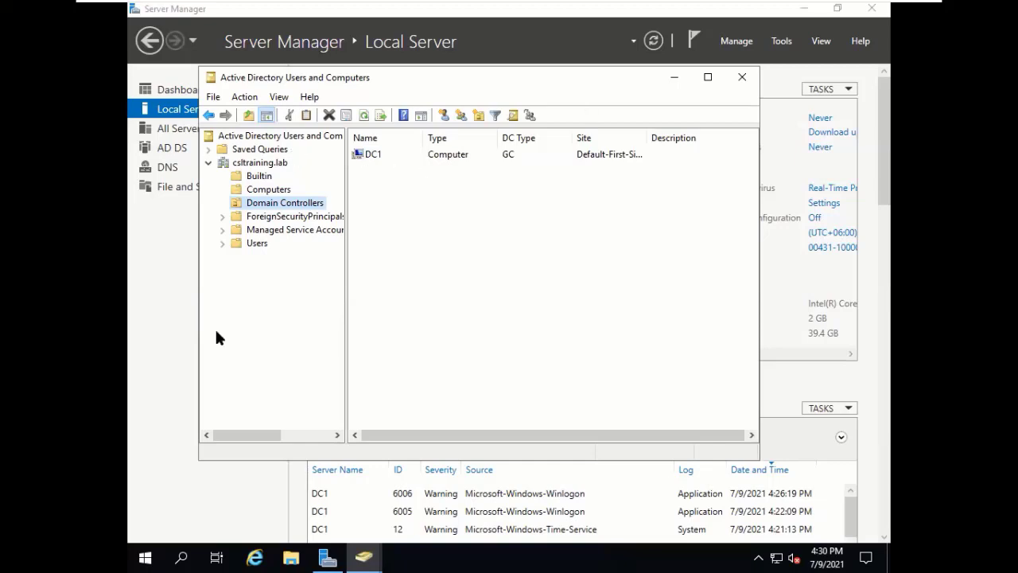
left_click(269, 230)
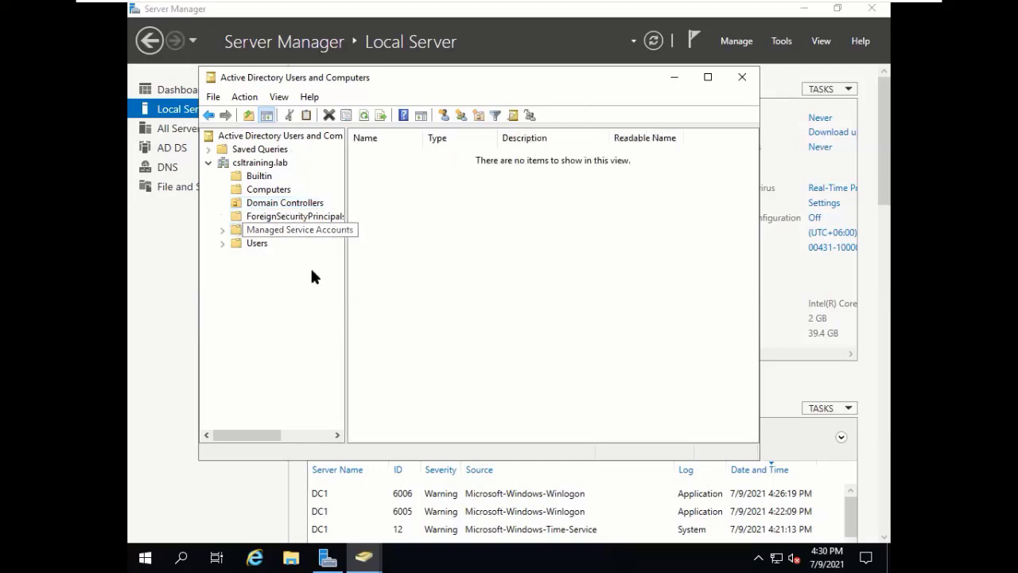
left_click(245, 247)
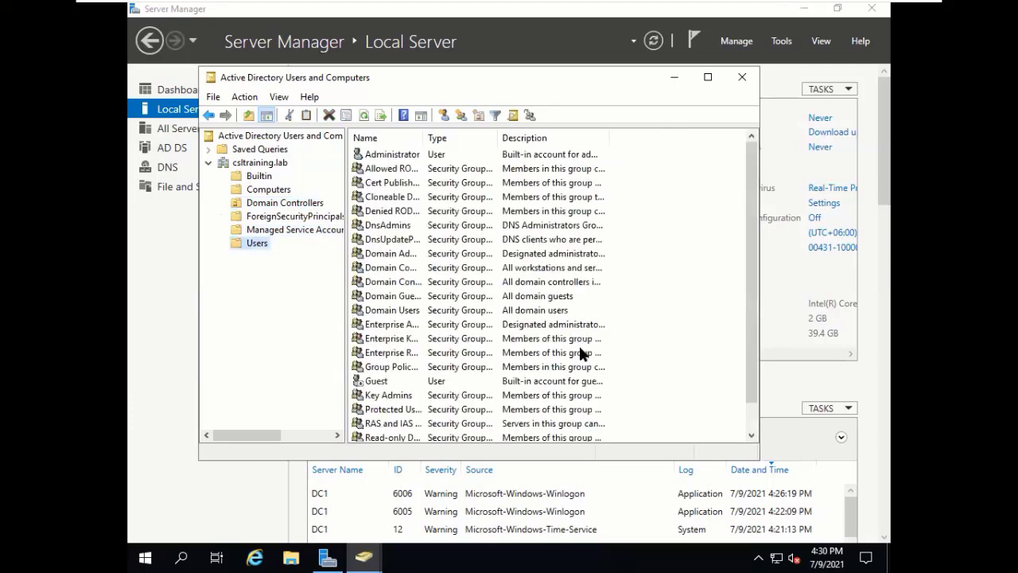
Scroll through the Users list, then return to the empty Computers container.
scroll(579, 348, "down", 1)
scroll(580, 348, "up", 1)
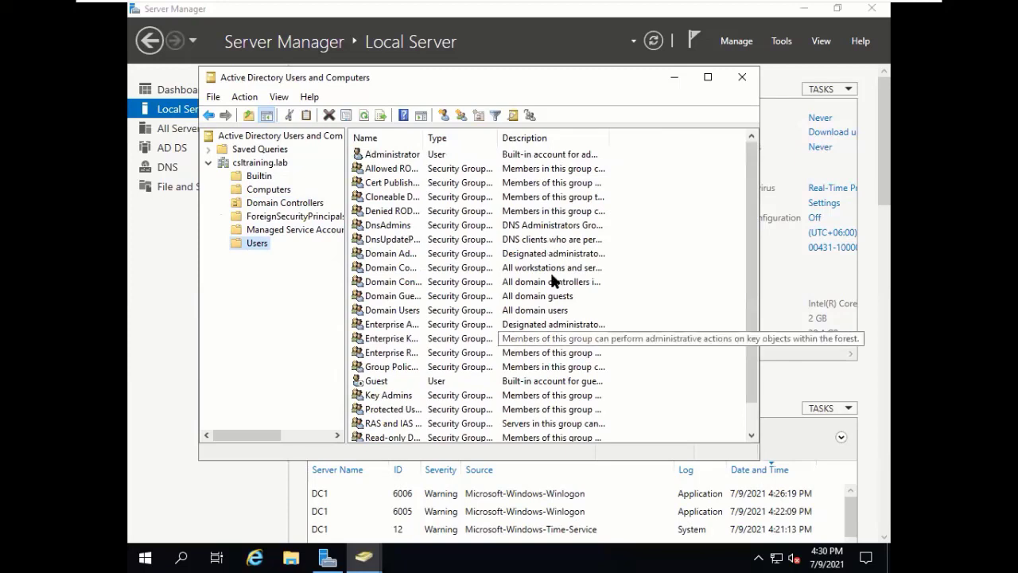
scroll(551, 271, "down", 1)
scroll(551, 245, "up", 1)
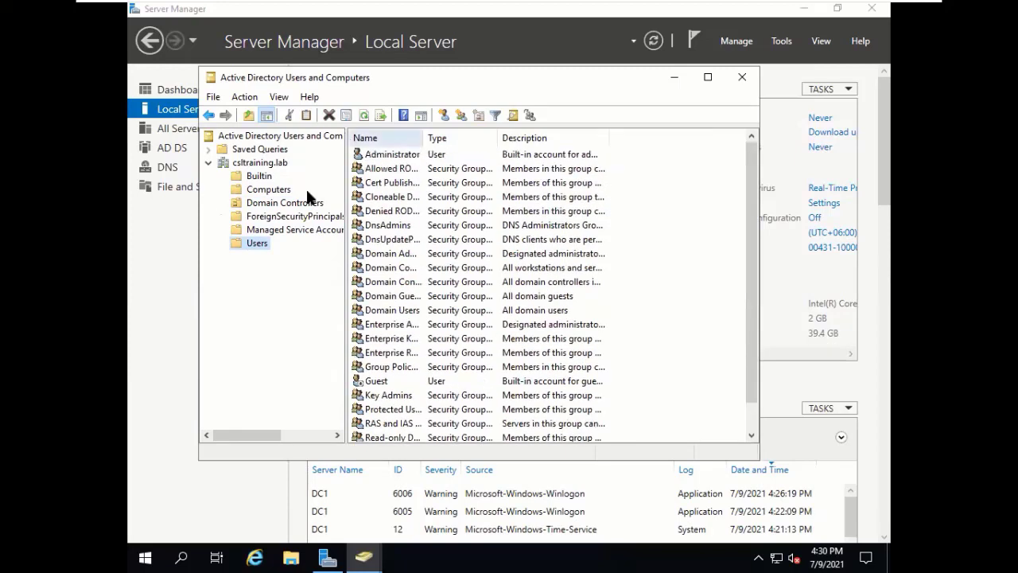
left_click(283, 192)
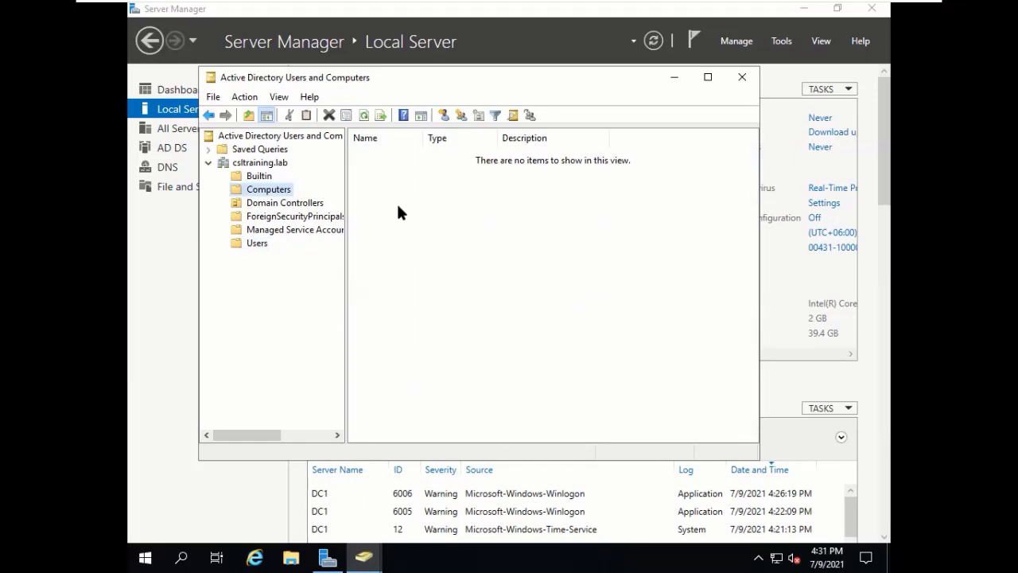
left_click(400, 223)
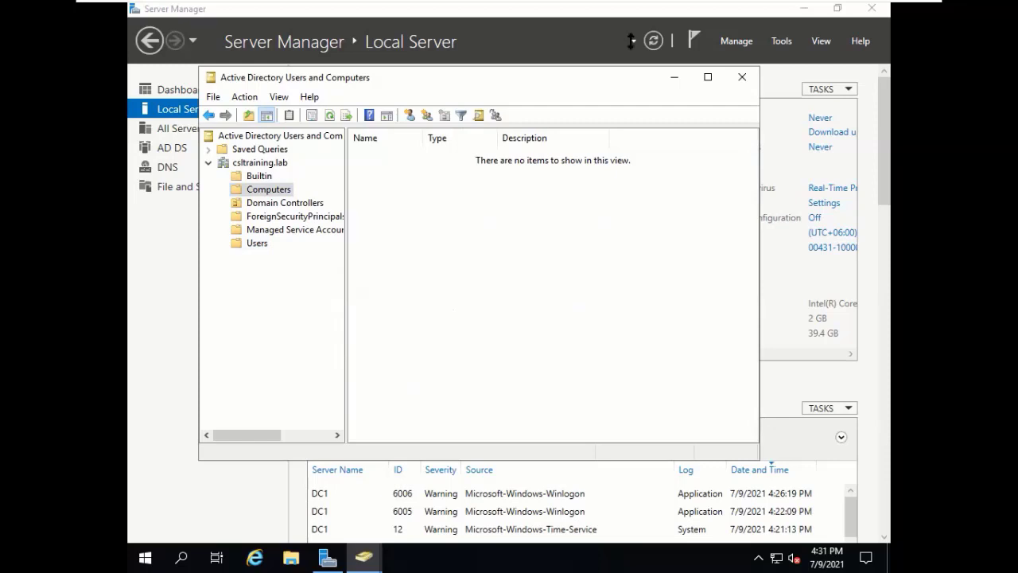
Switch to the Win10-Pro VM and change the computer name to desktop1.
mouse_move(785, 16)
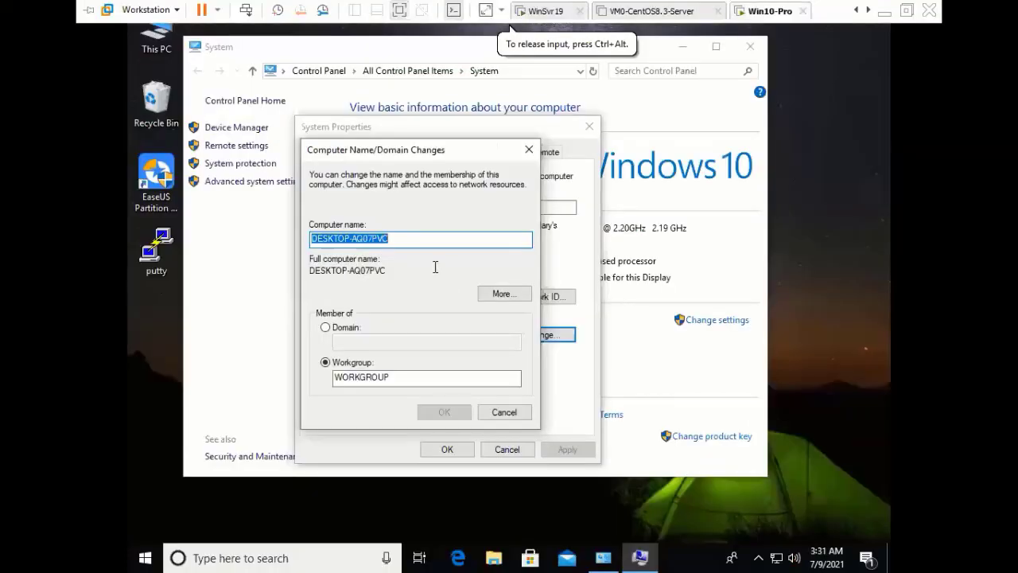
left_click(425, 239)
key("ctrl+a")
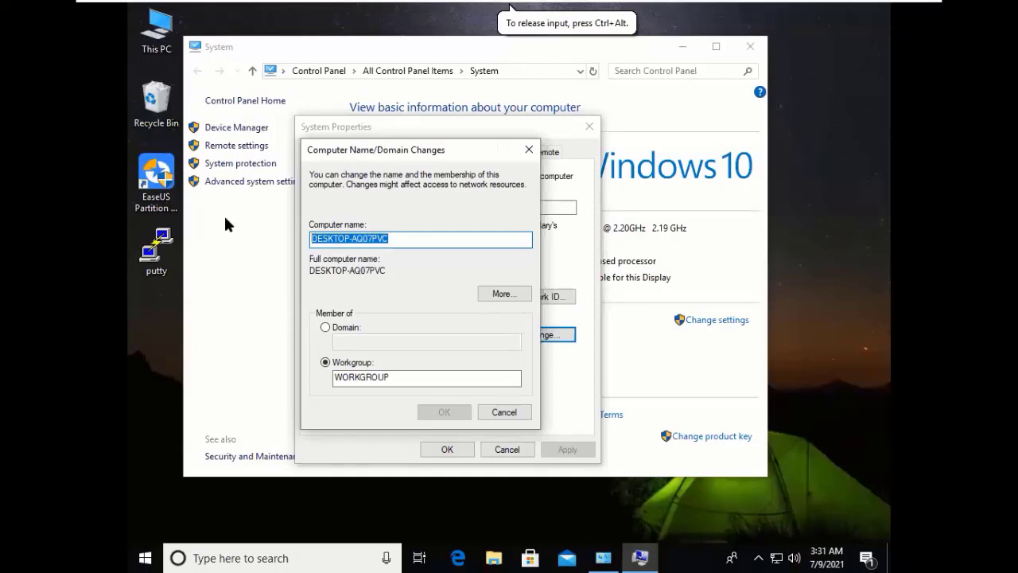
type("des")
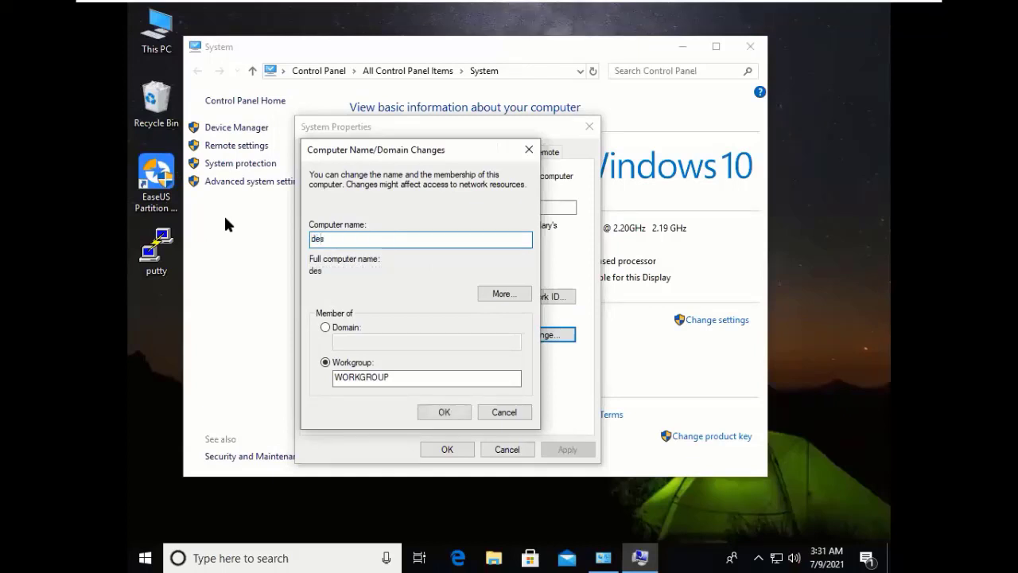
type("ktop1")
Make it a member of domain csltraining.lab, then open Network & Internet settings from the tray.
left_click(379, 328)
left_click(383, 342)
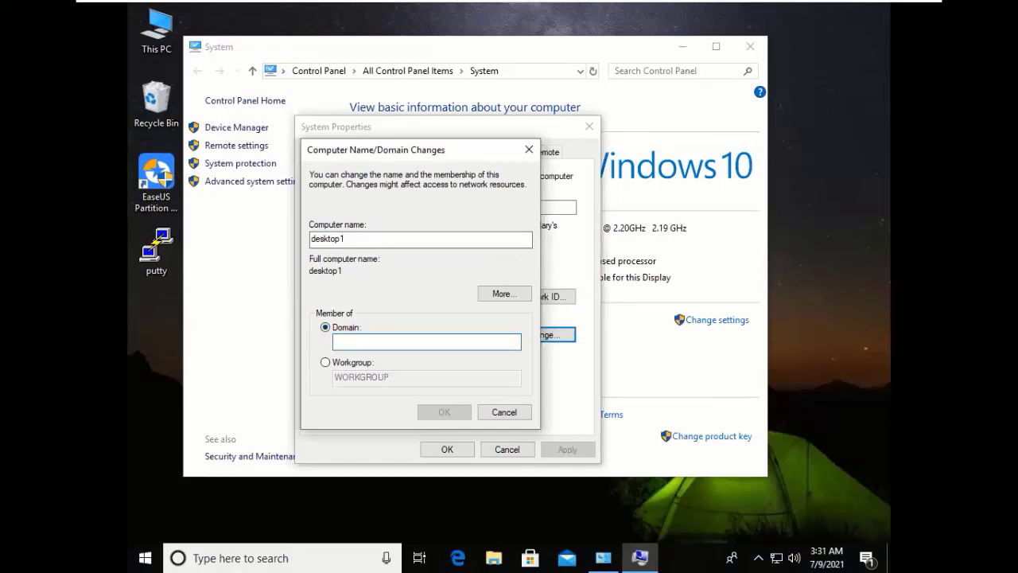
type("cslt")
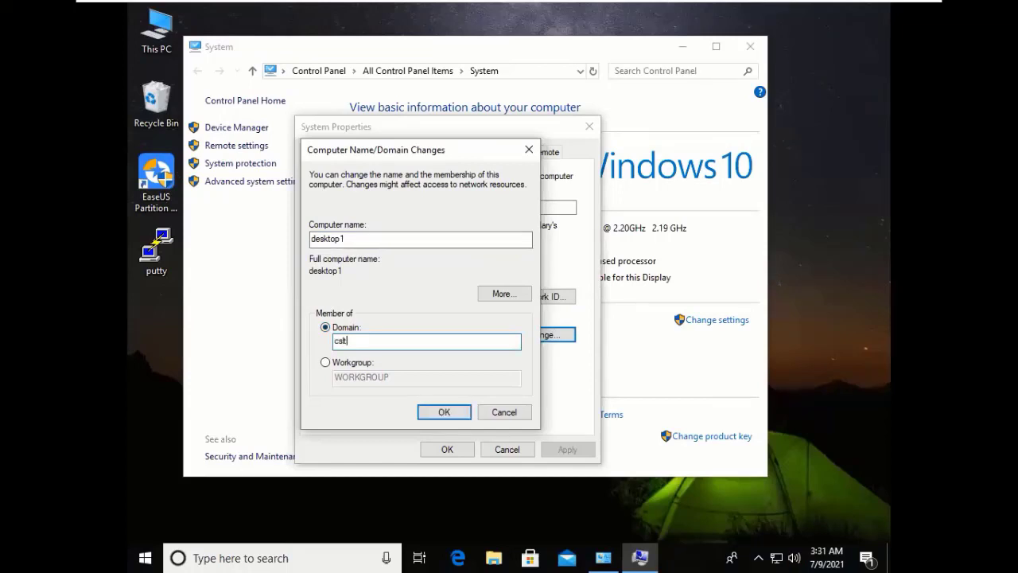
type("raining.lab")
right_click(775, 556)
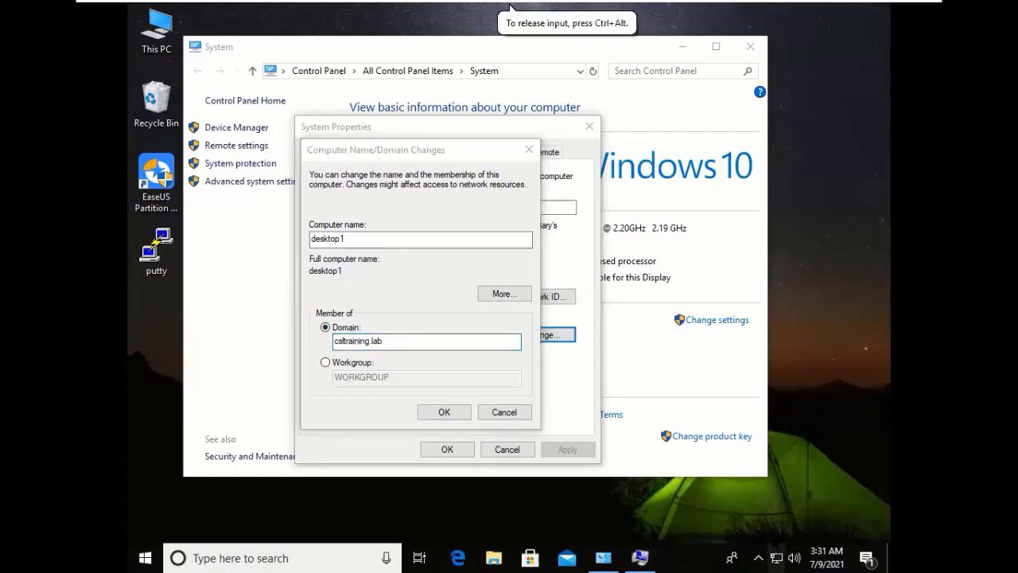
left_click(768, 539)
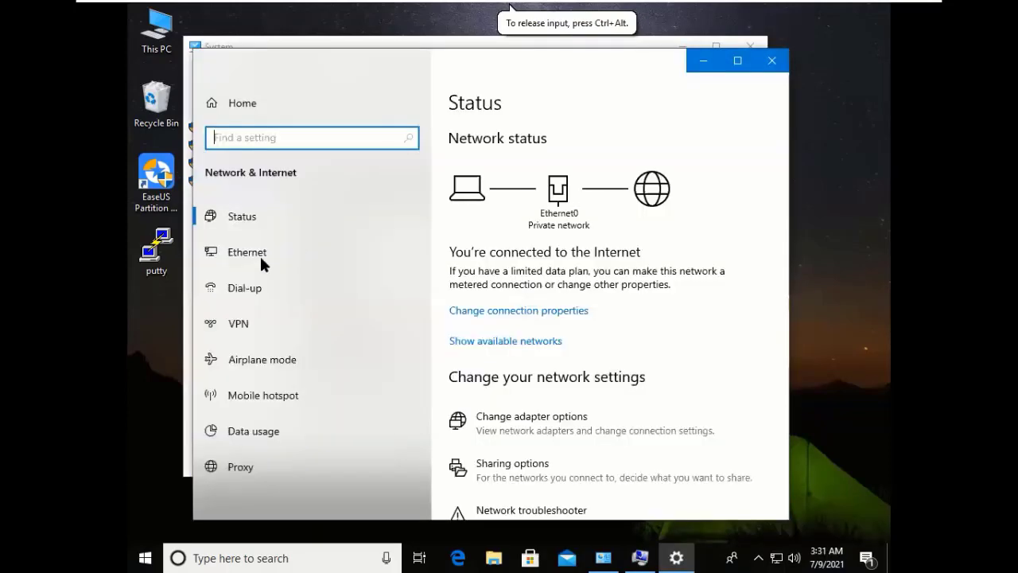
Open the IPv4 properties of the Ethernet0 adapter through Change adapter options.
left_click(260, 256)
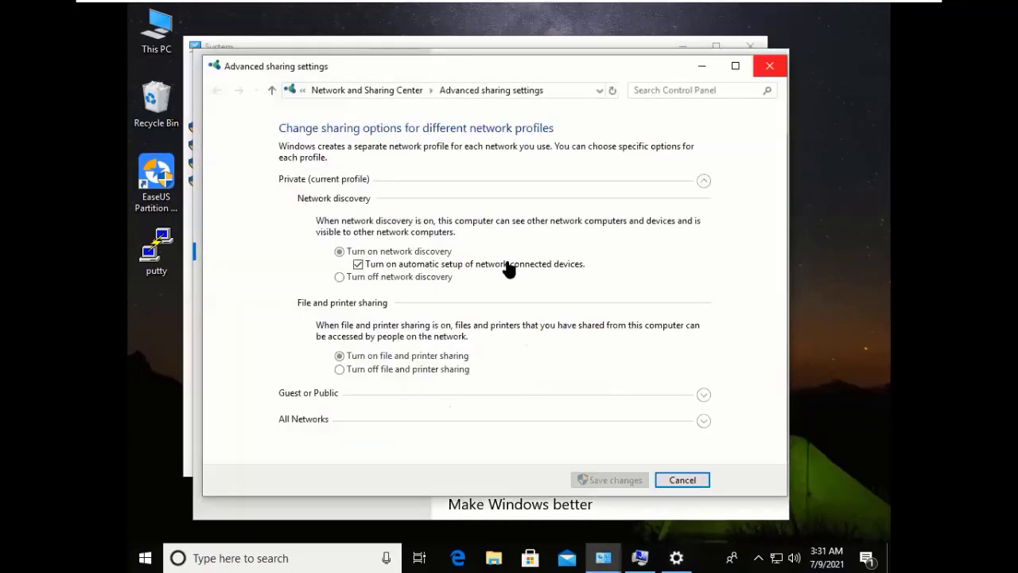
left_click(770, 66)
left_click(494, 262)
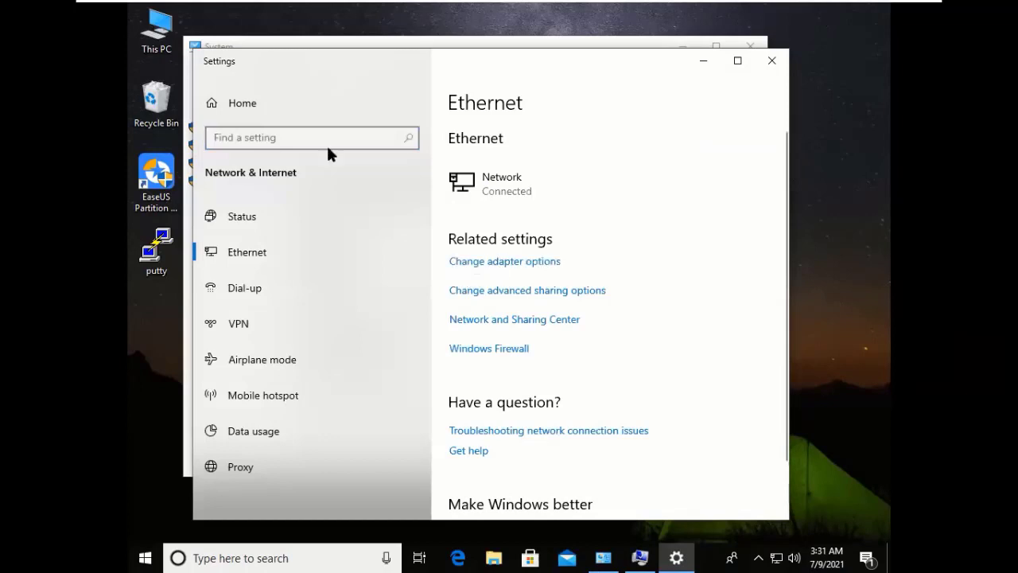
double_click(476, 151)
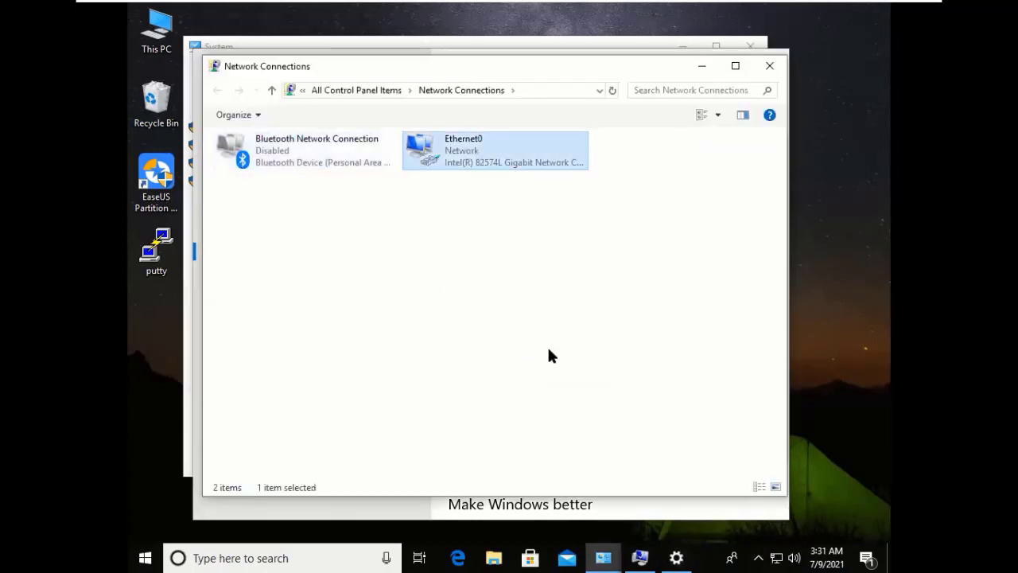
left_click(430, 400)
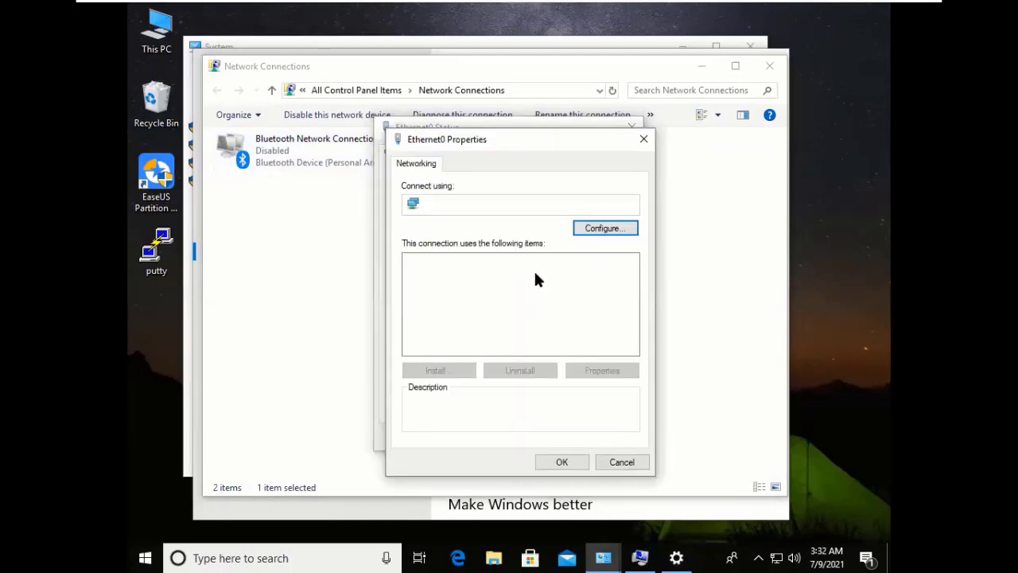
double_click(538, 274)
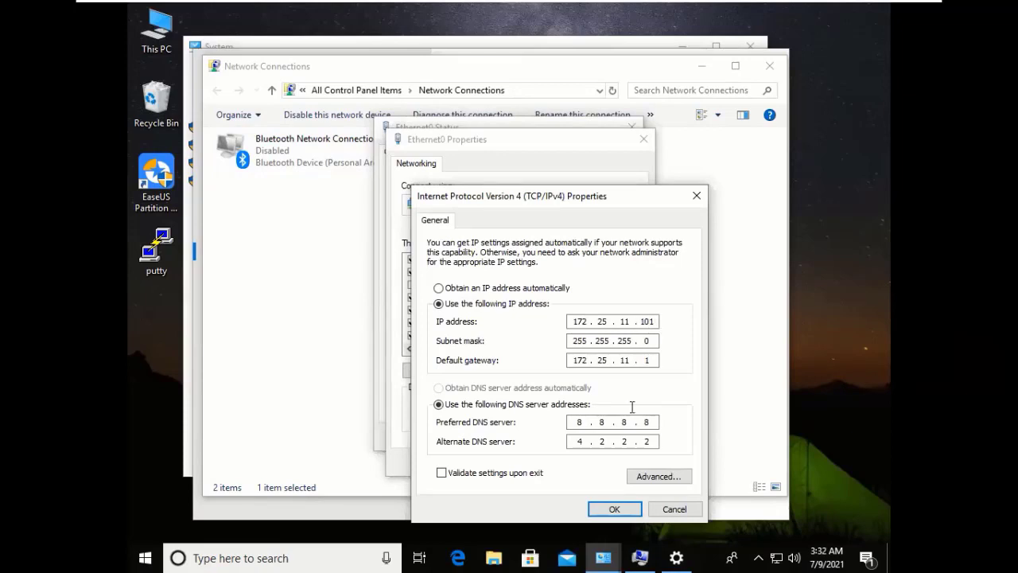
Set the preferred DNS server to 172.25.11.100, save it, and close the network windows.
left_click(571, 421)
left_click_drag(570, 422, 604, 409)
type("16")
key("BackSpace")
type("72 . 25 . 11")
key("period")
type("100")
left_click(614, 509)
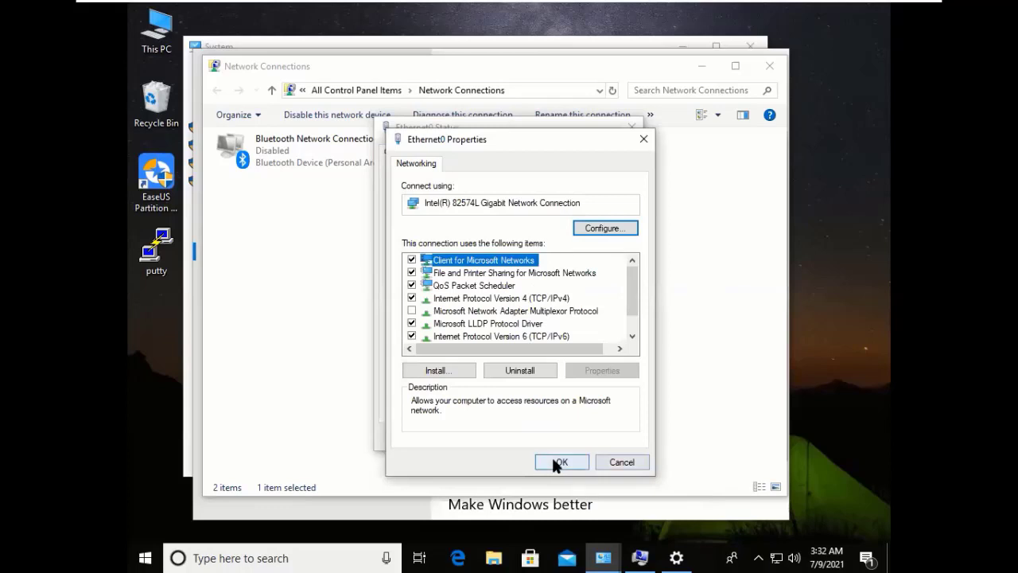
left_click(551, 460)
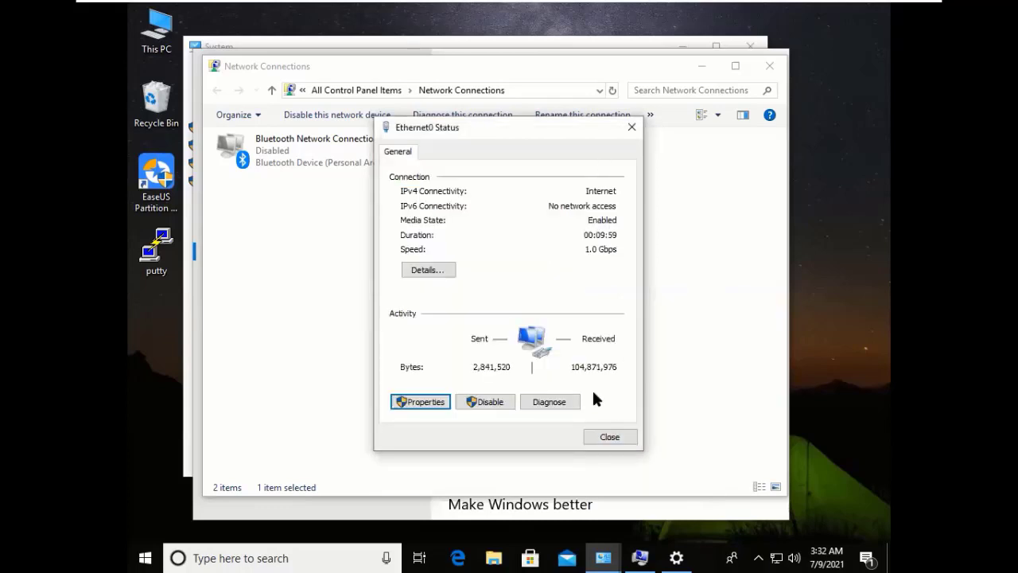
key("Escape")
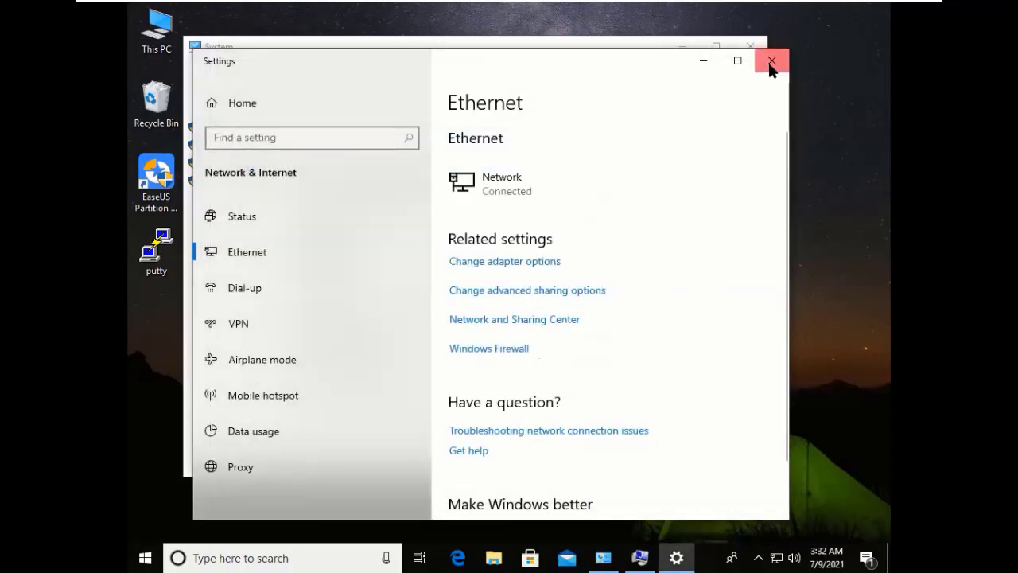
left_click(770, 63)
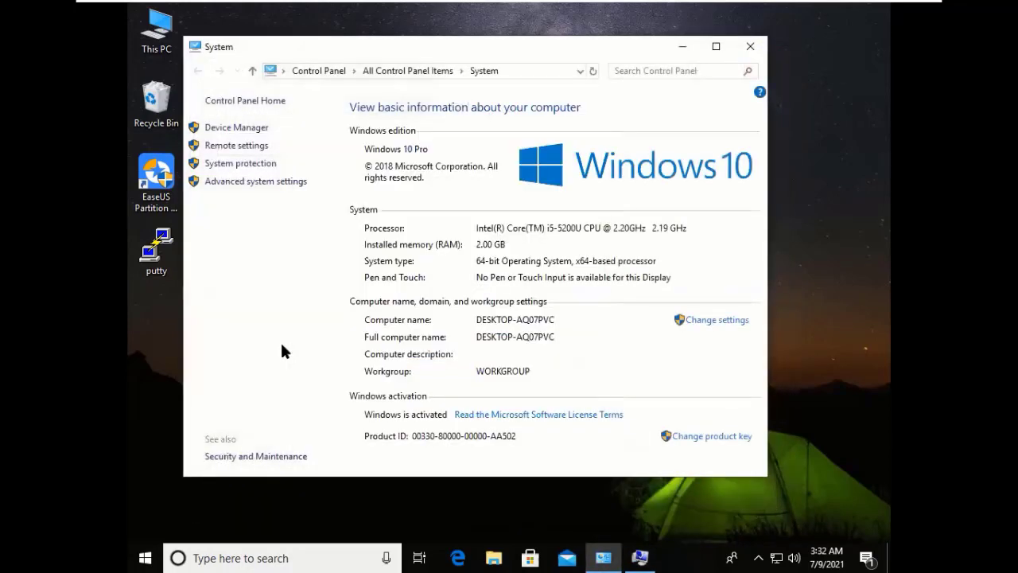
Run ping 172.25.11.100 in a cmd window, confirm the replies, then minimize Command Prompt.
key("super+r")
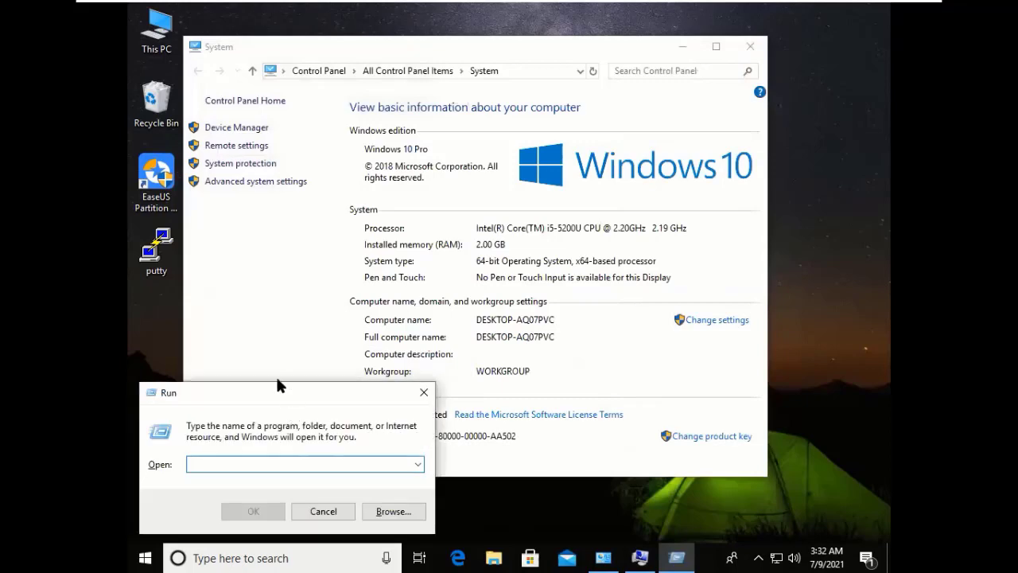
type("cmd")
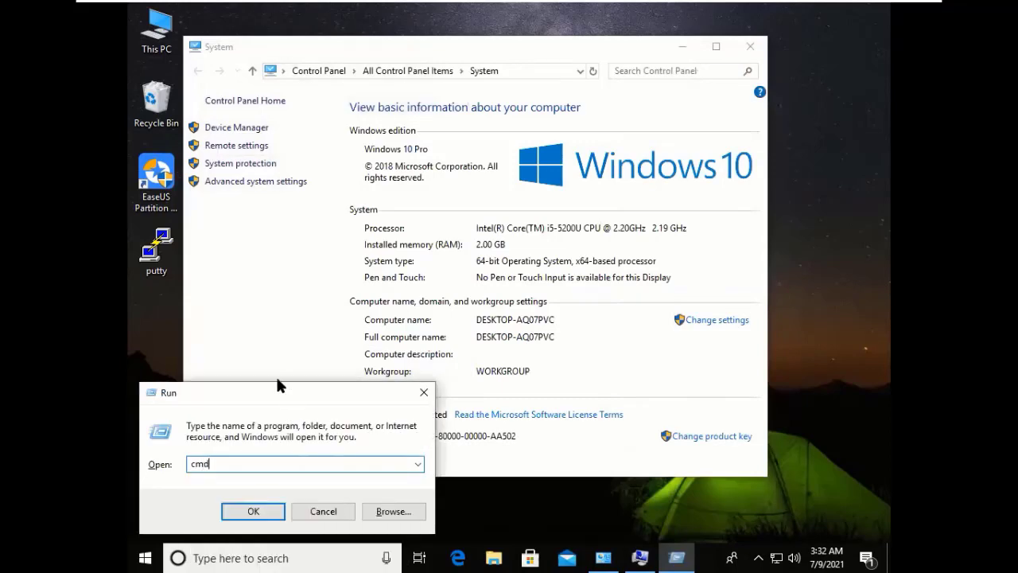
key("Return")
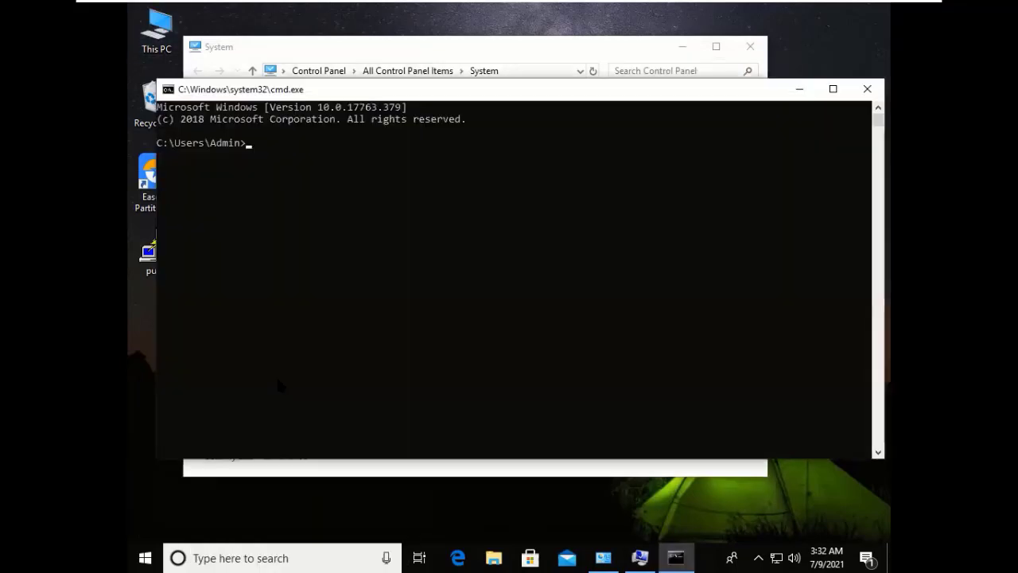
type("ping 172.25.")
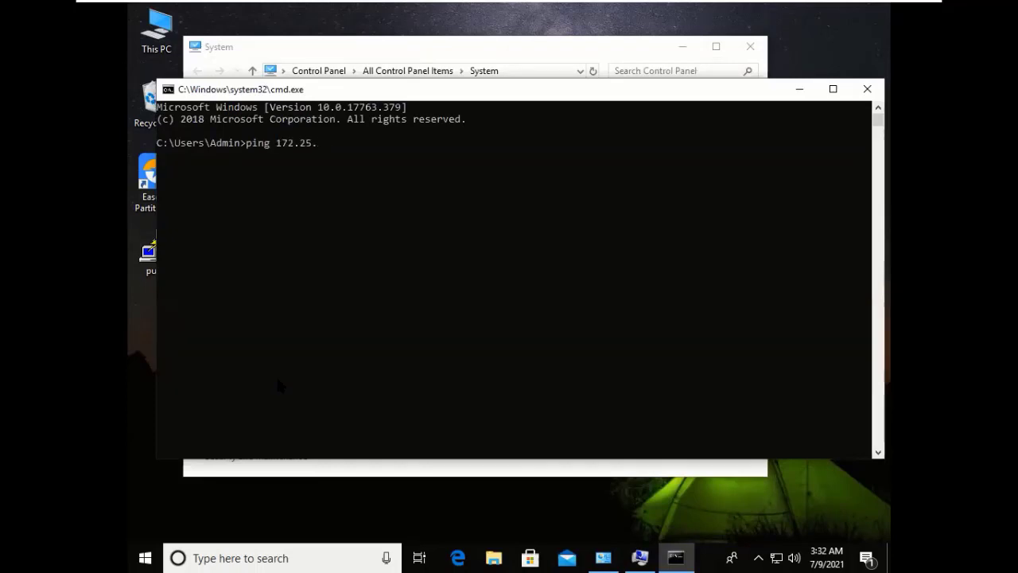
type("11.100")
key("Return")
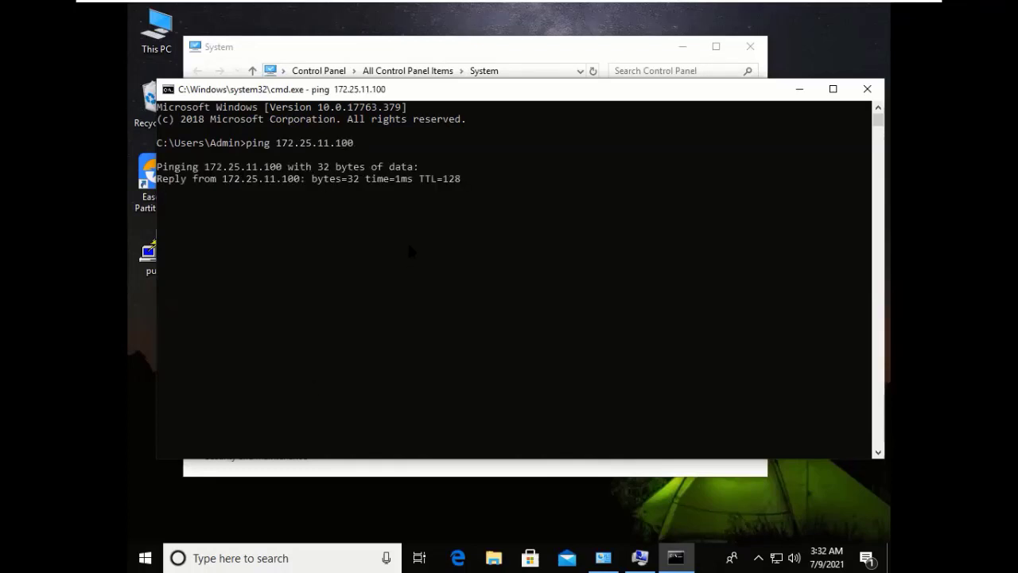
left_click(799, 89)
Glance at the WinSvr19 VM, then return to Win10-Pro's Computer Name/Domain Changes dialog.
mouse_move(583, 16)
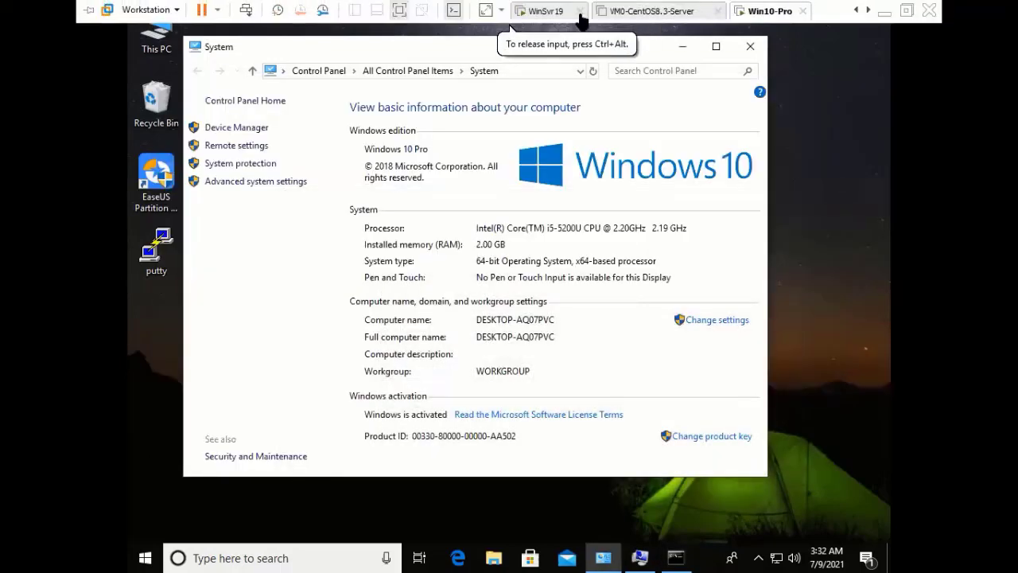
left_click(552, 10)
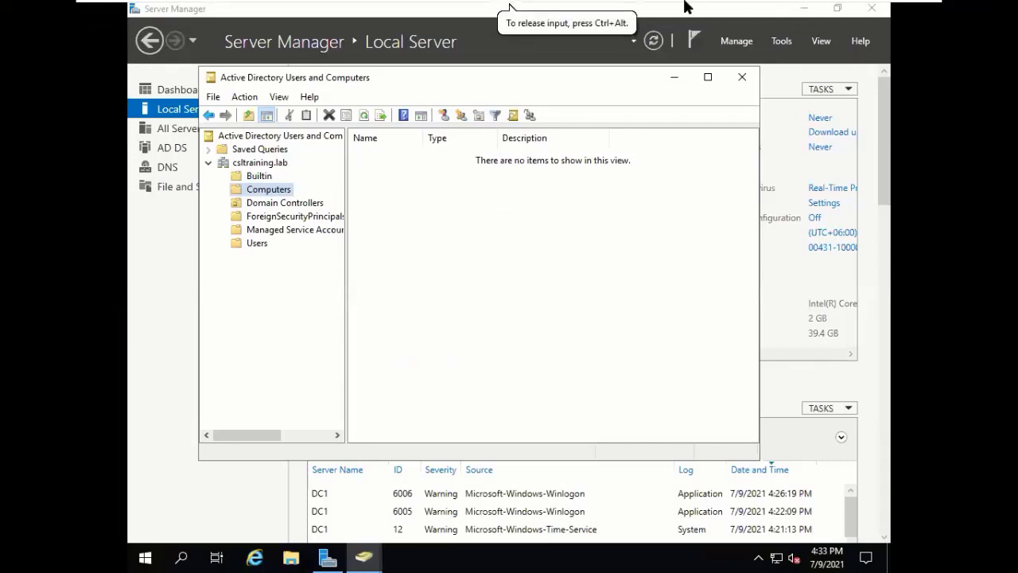
mouse_move(686, 9)
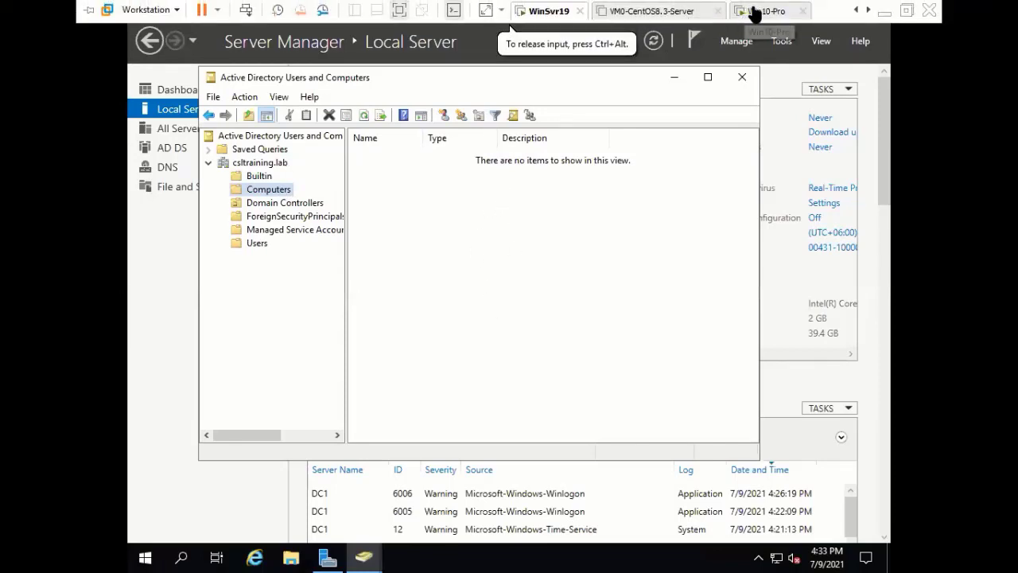
left_click(760, 11)
left_click_drag(652, 15, 652, 15)
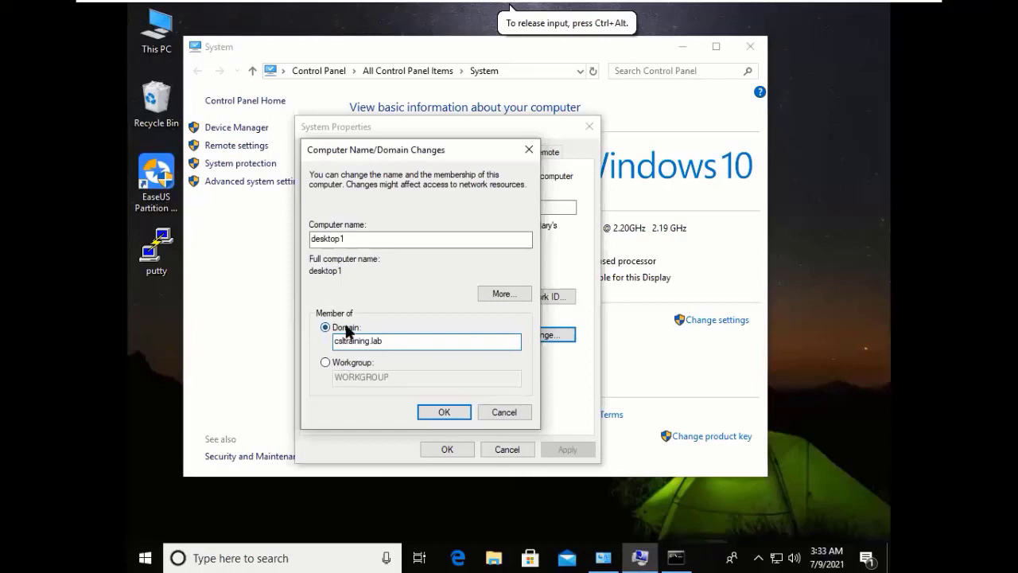
left_click(444, 413)
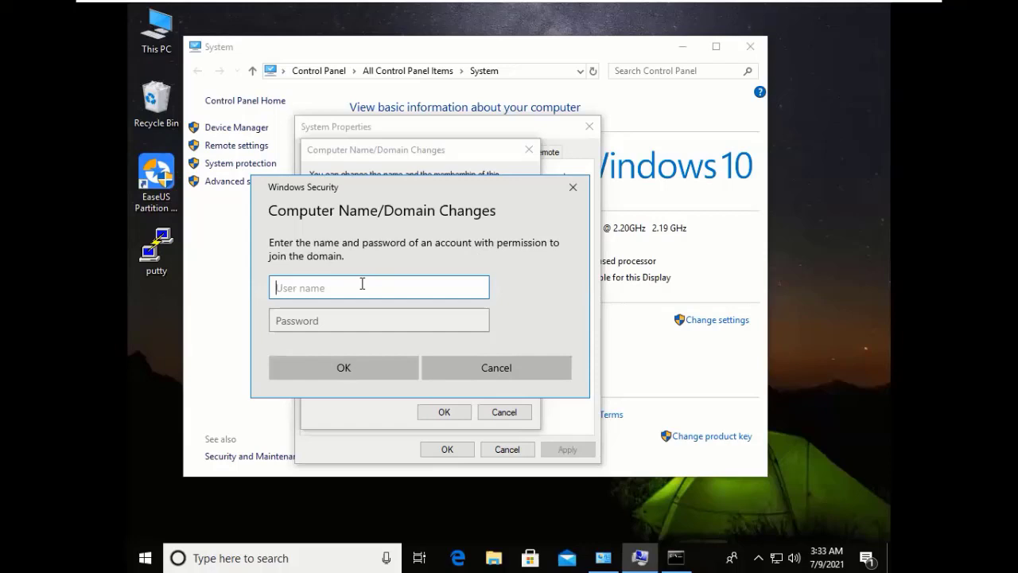
type("Administrator")
key("Tab")
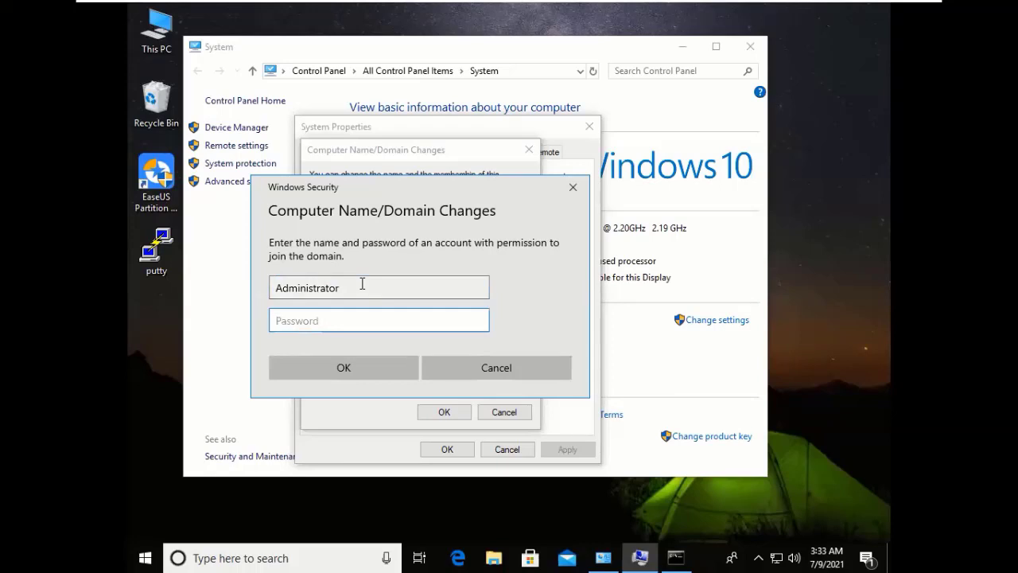
type("•••••••L")
left_click(478, 319)
left_click(370, 368)
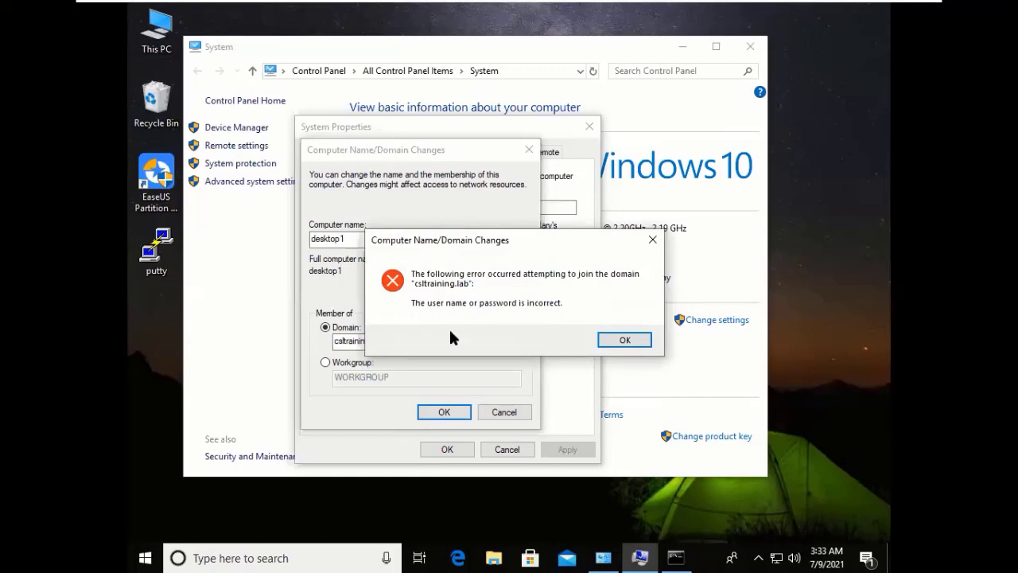
left_click(606, 339)
left_click(443, 409)
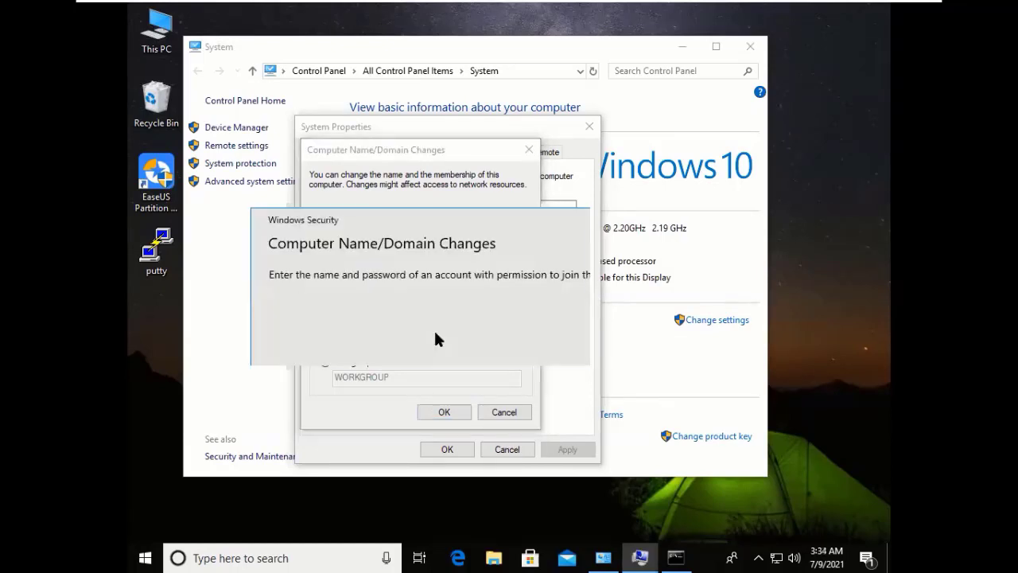
Enter Administrator and the domain admin password, then submit to join csltraining.lab.
type("A")
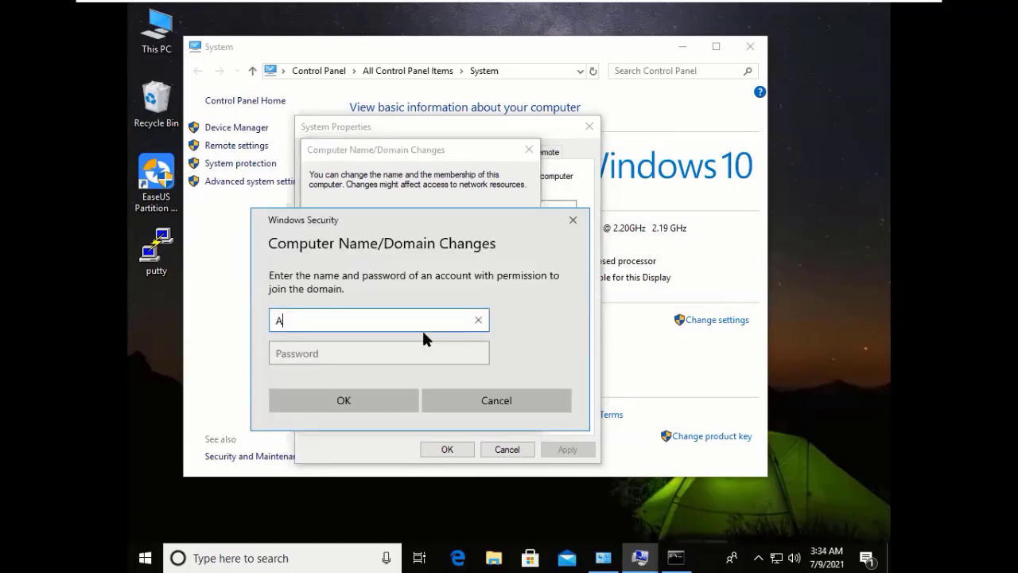
type("dministrator")
key("Tab")
type("•")
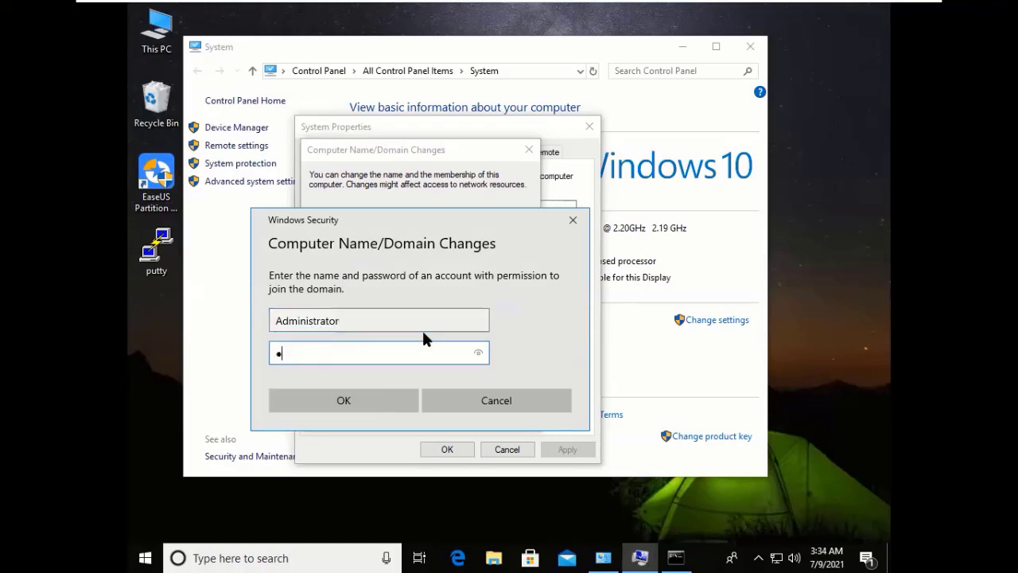
type("••••••••")
left_click(478, 354)
left_click(339, 401)
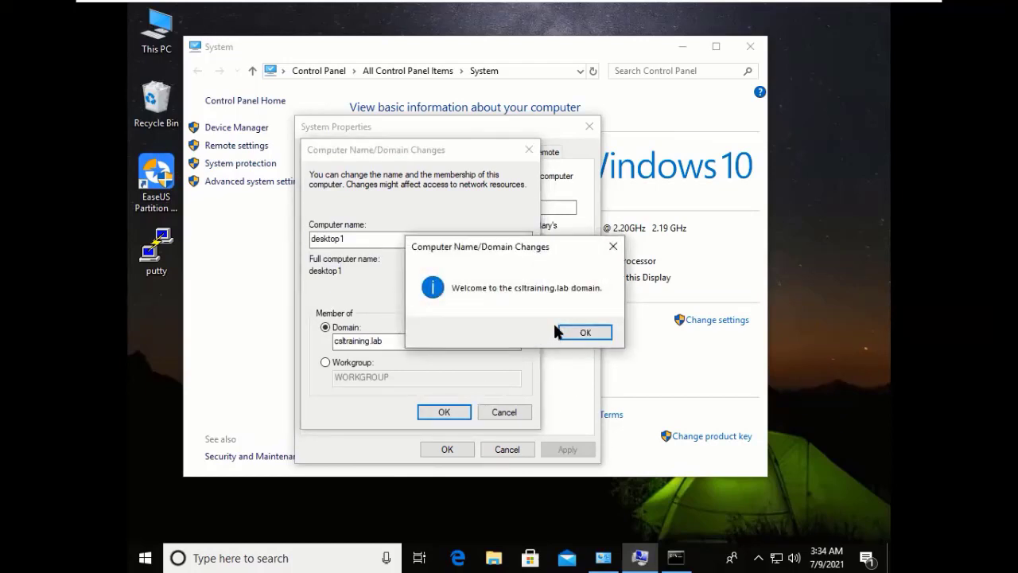
Dismiss the welcome, DNS error and restart notices, close System Properties, and choose Restart Now.
left_click(581, 333)
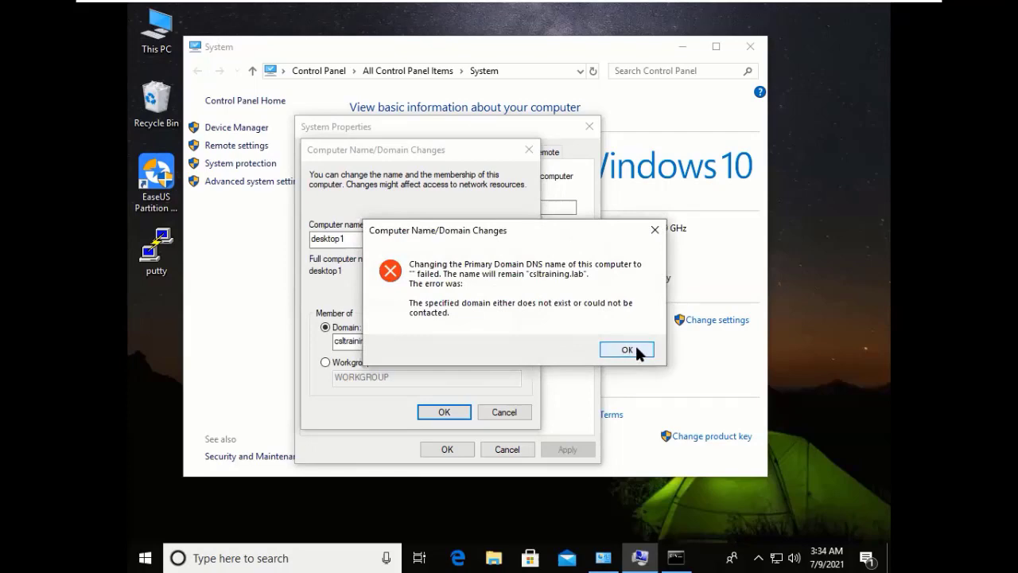
left_click(637, 348)
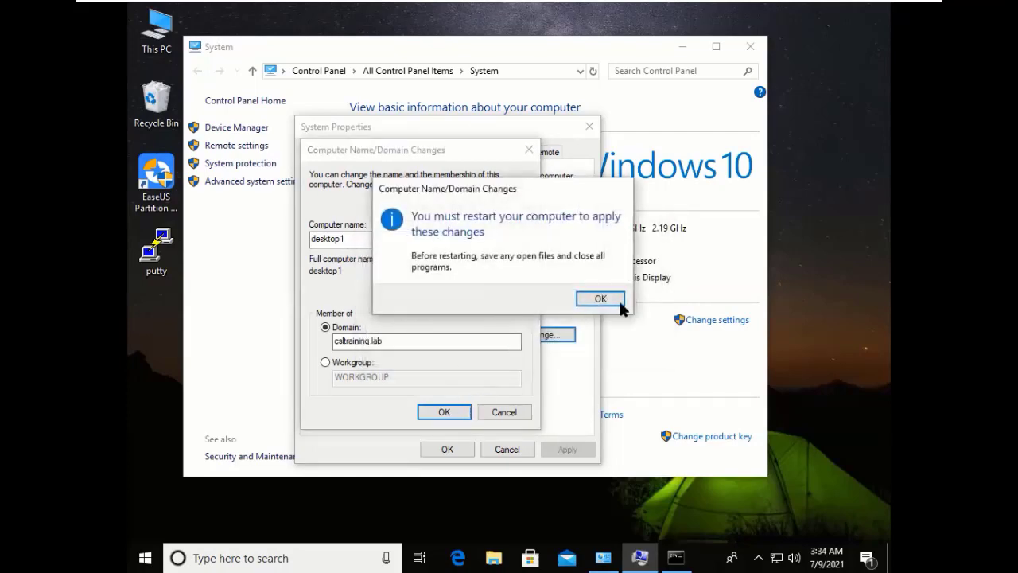
left_click(599, 299)
left_click(444, 448)
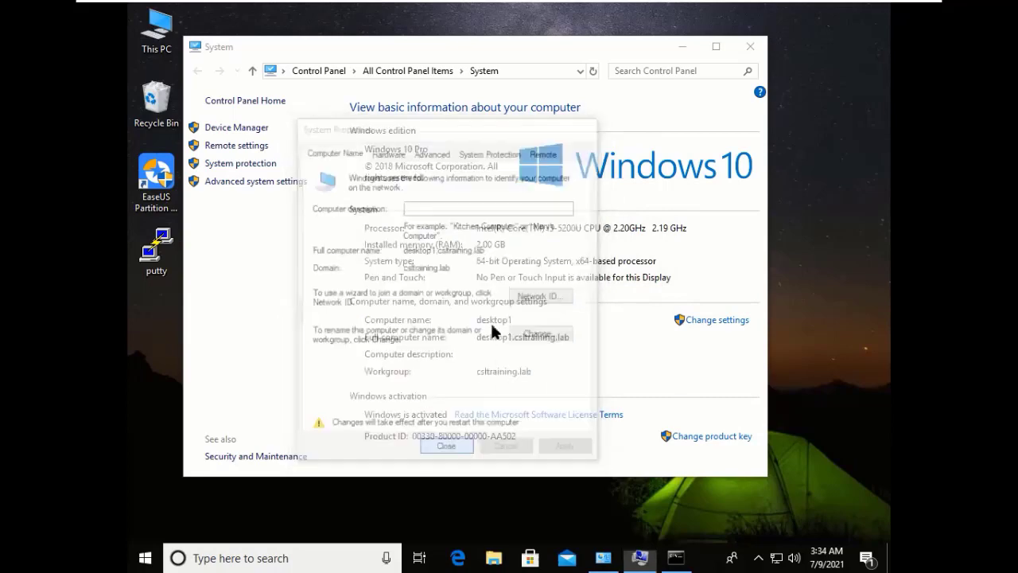
left_click(507, 291)
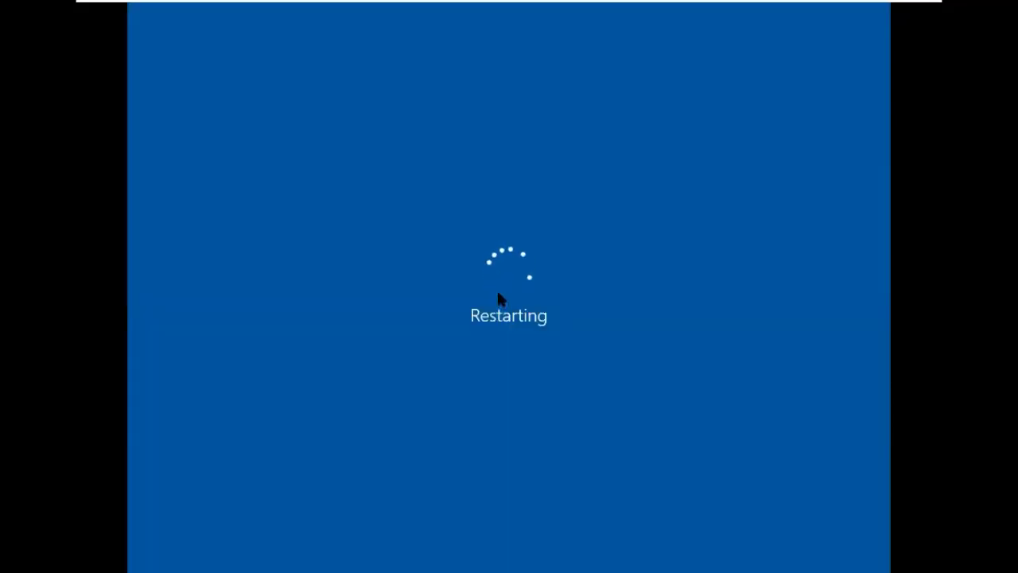
On WinSvr19, refresh Computers to confirm DESKTOP1 is listed, briefly checking the restarting Win10 VM.
left_click(546, 12)
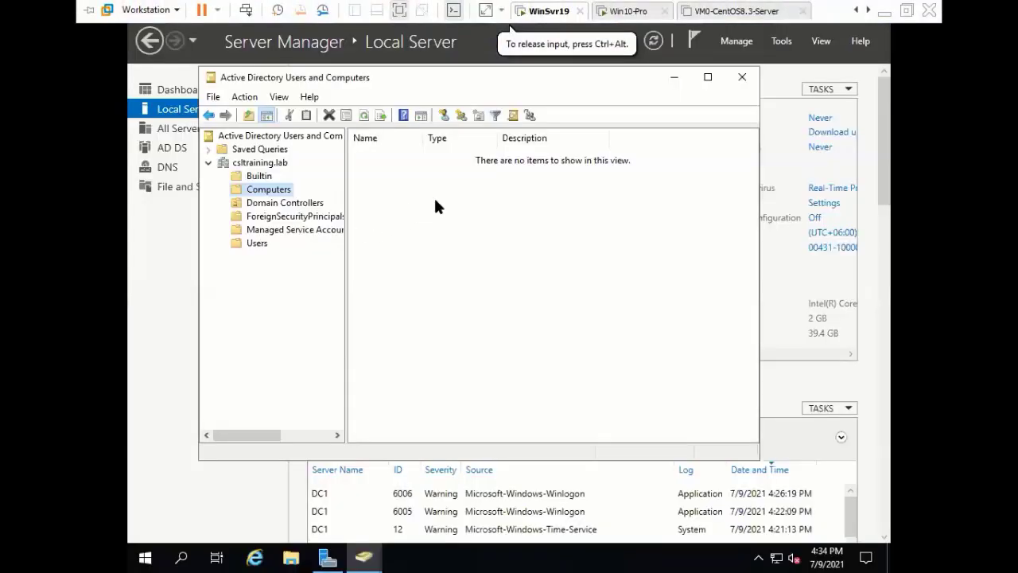
left_click(364, 115)
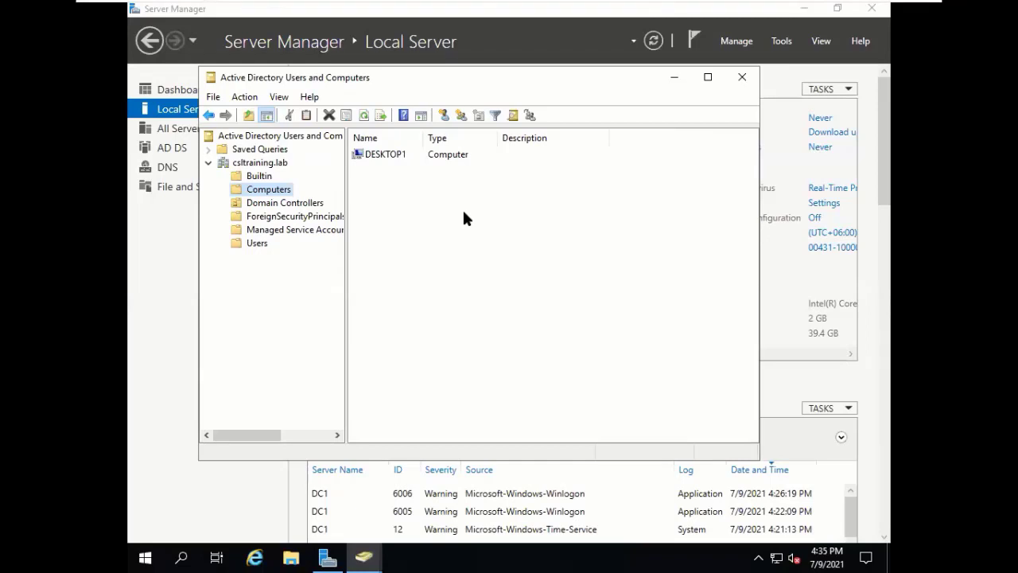
left_click(378, 156)
right_click(378, 159)
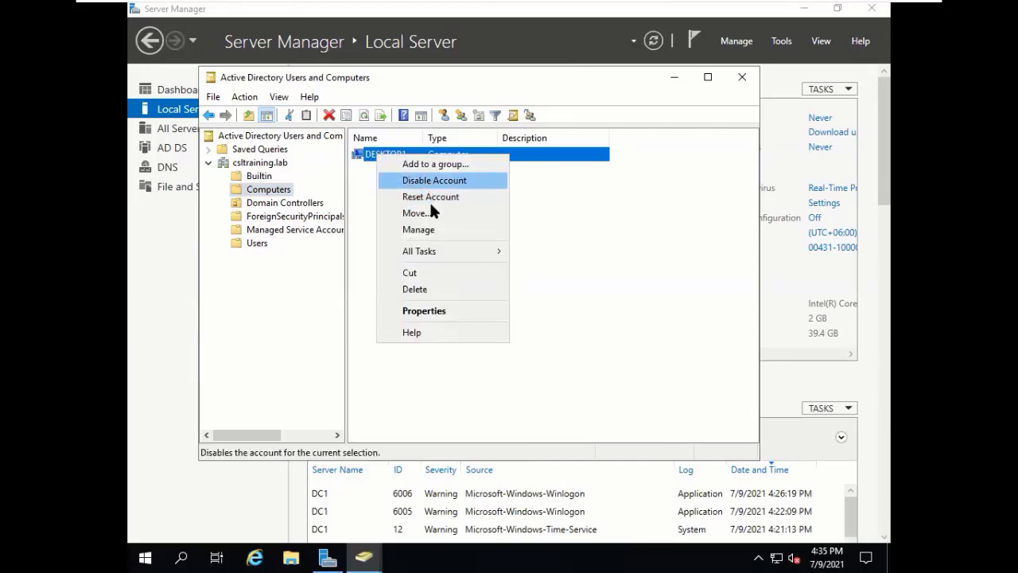
left_click(506, 209)
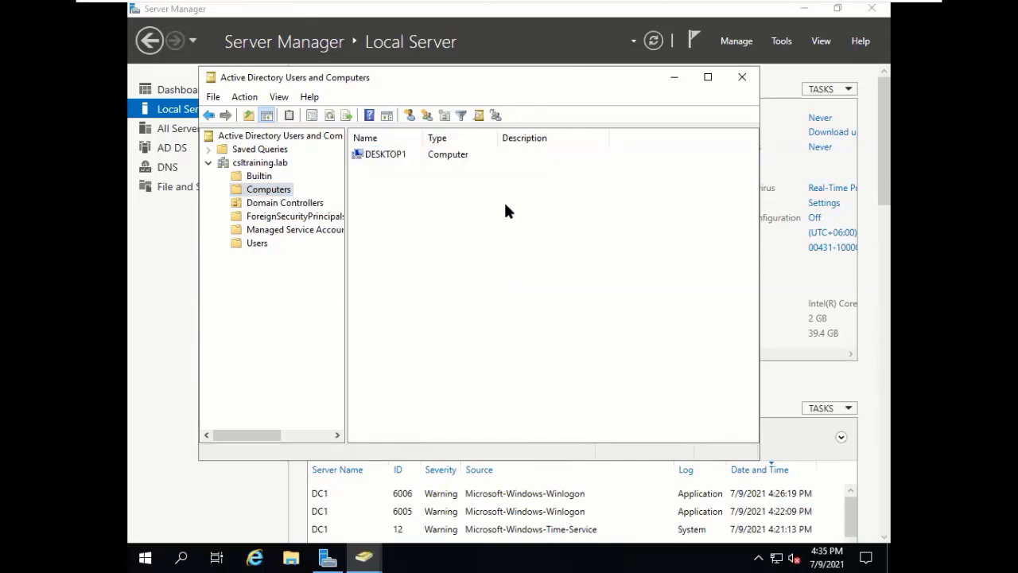
left_click(391, 158)
left_click(433, 288)
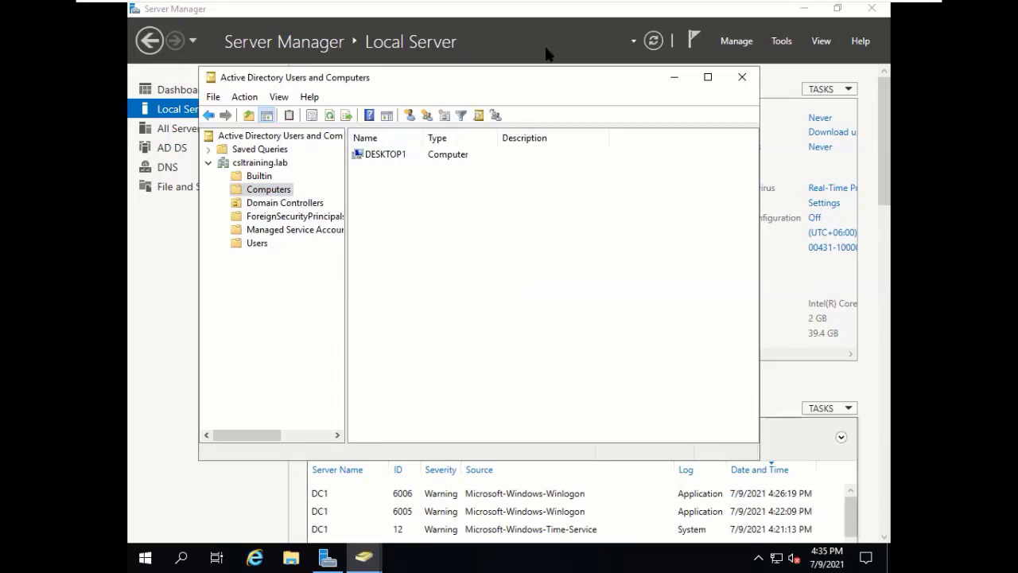
mouse_move(544, 14)
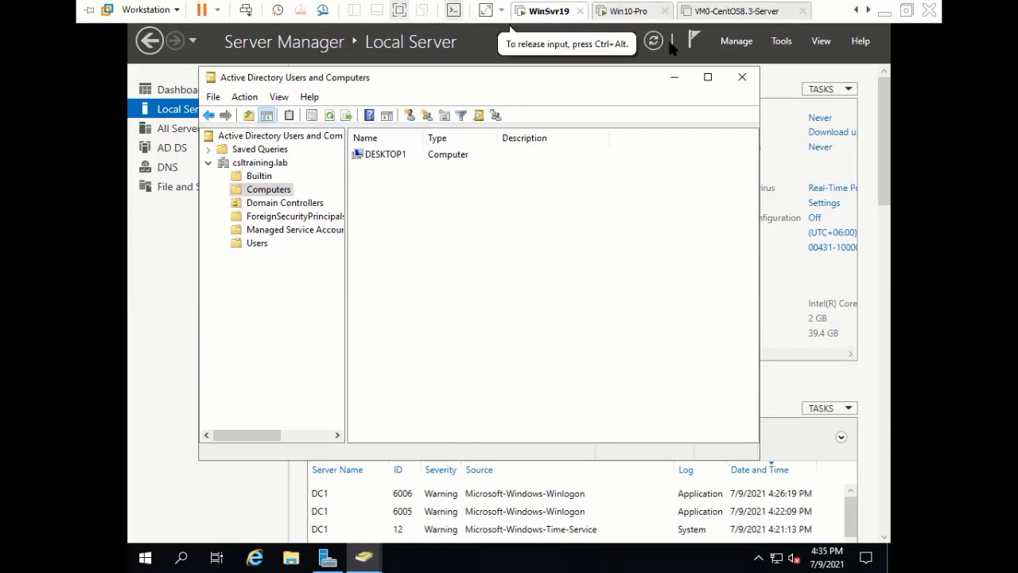
left_click(626, 10)
left_click(531, 8)
Browse the Users and Builtin containers, then start a new user in Users.
left_click(256, 243)
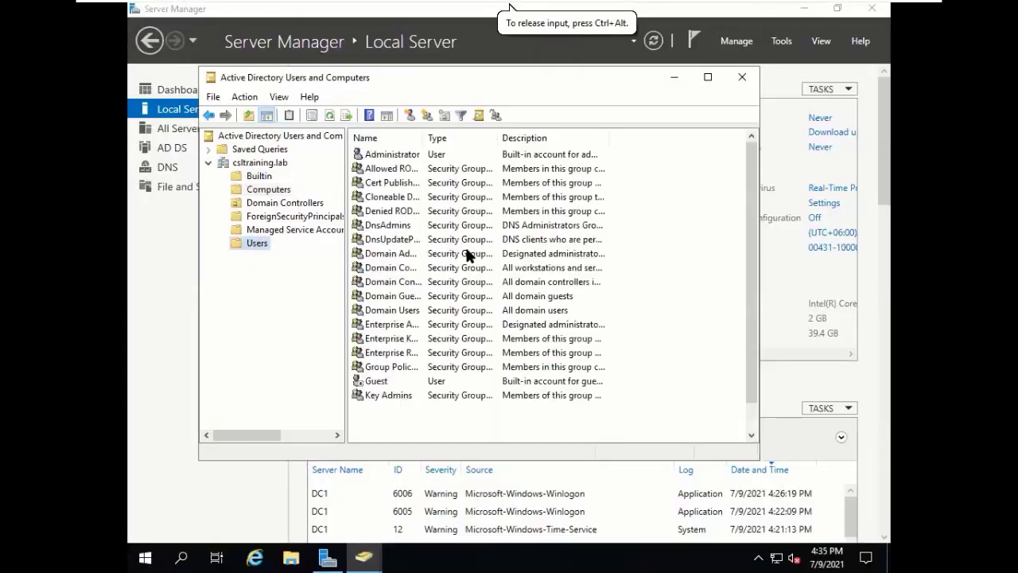
scroll(446, 326, "down", 1)
scroll(444, 345, "up", 1)
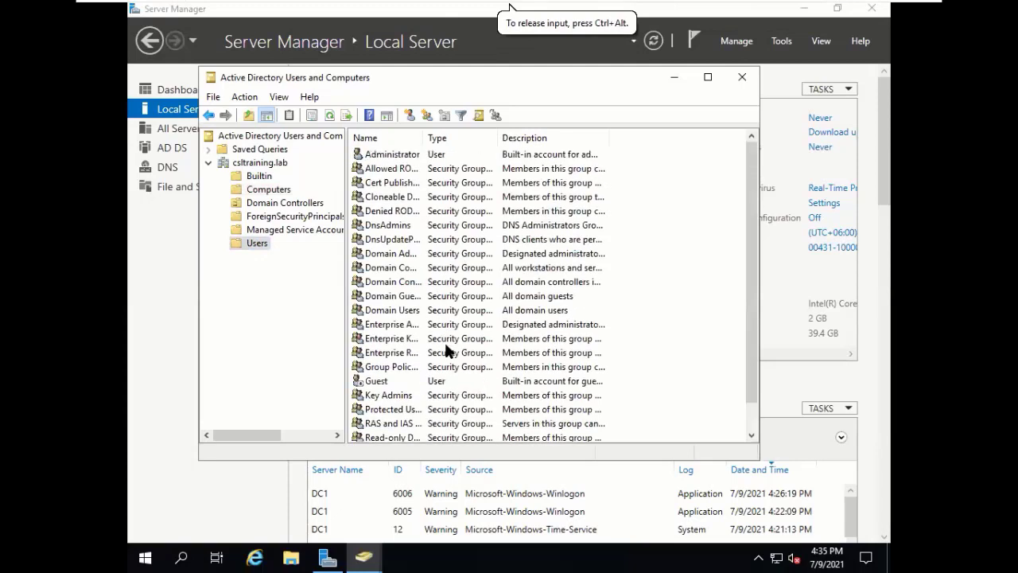
left_click(379, 153)
scroll(397, 273, "down", 1)
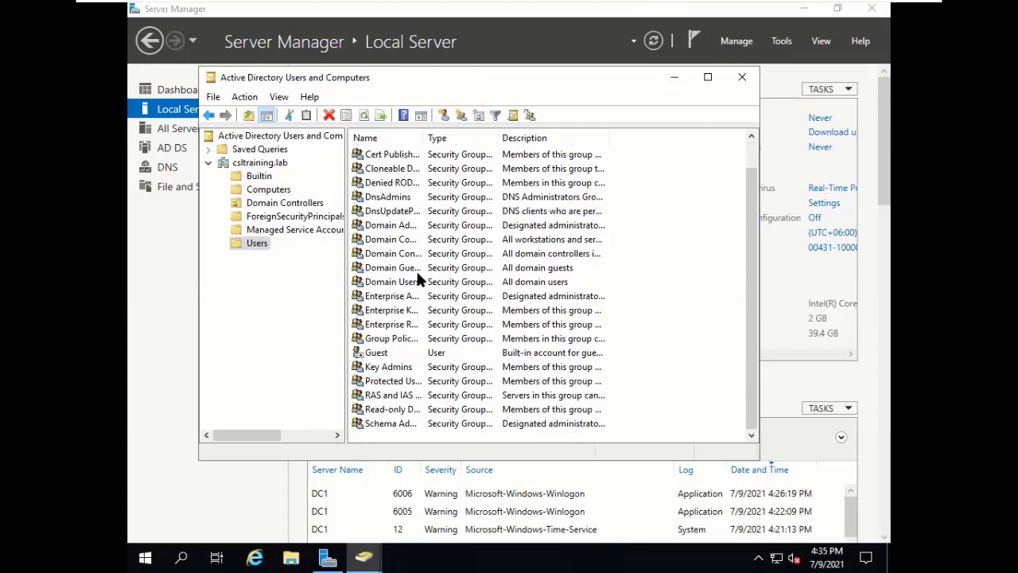
scroll(416, 274, "up", 1)
scroll(417, 266, "down", 1)
scroll(422, 258, "up", 1)
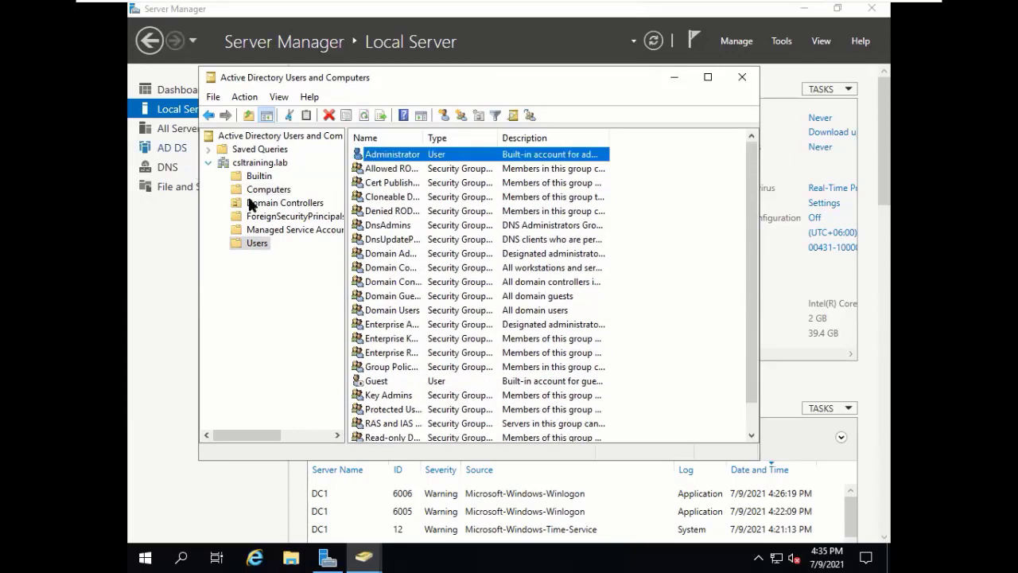
left_click(261, 177)
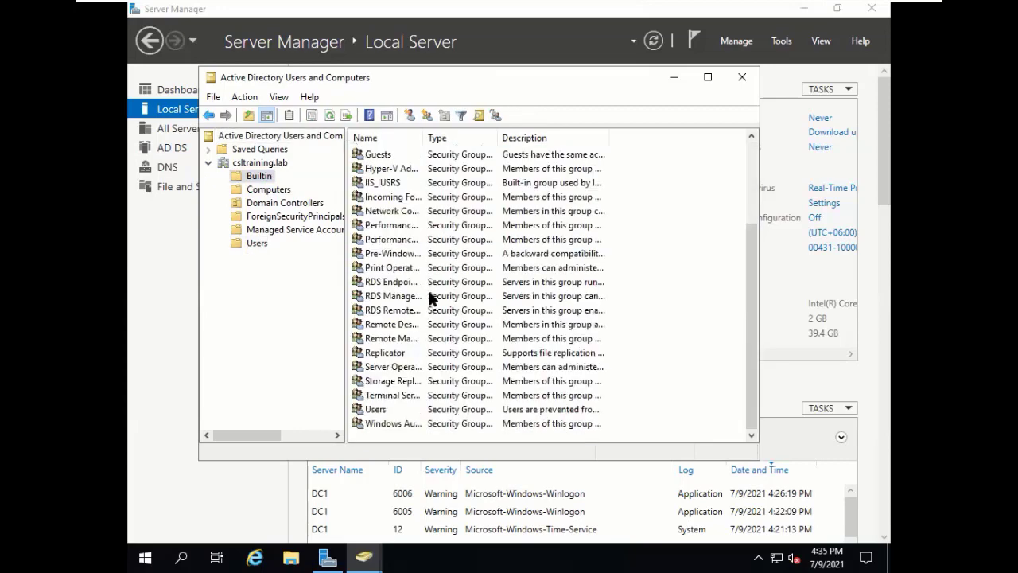
scroll(430, 294, "up", 3)
scroll(431, 296, "down", 3)
left_click(248, 244)
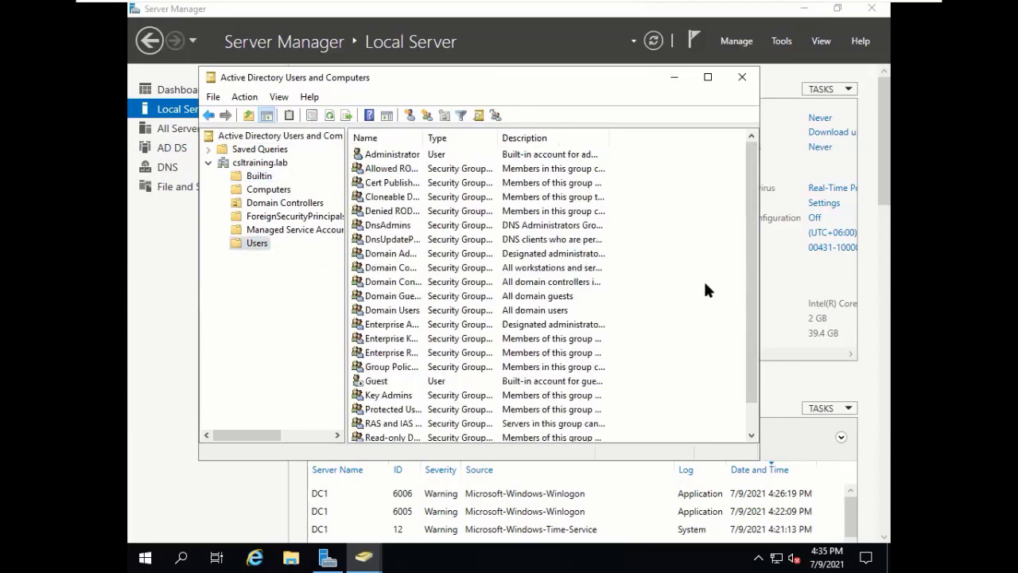
scroll(692, 288, "down", 1)
scroll(683, 292, "up", 1)
scroll(682, 292, "down", 1)
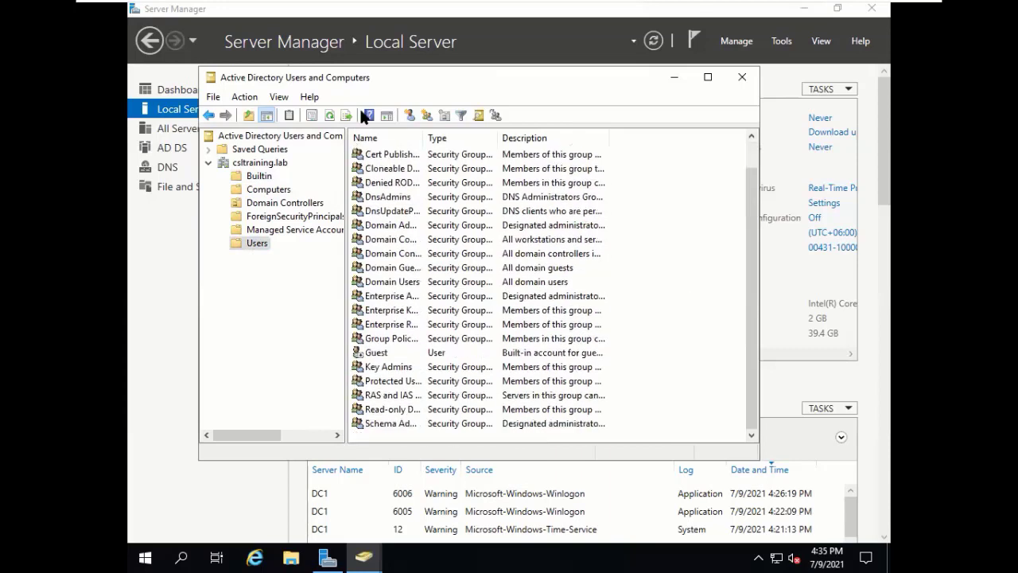
left_click(408, 114)
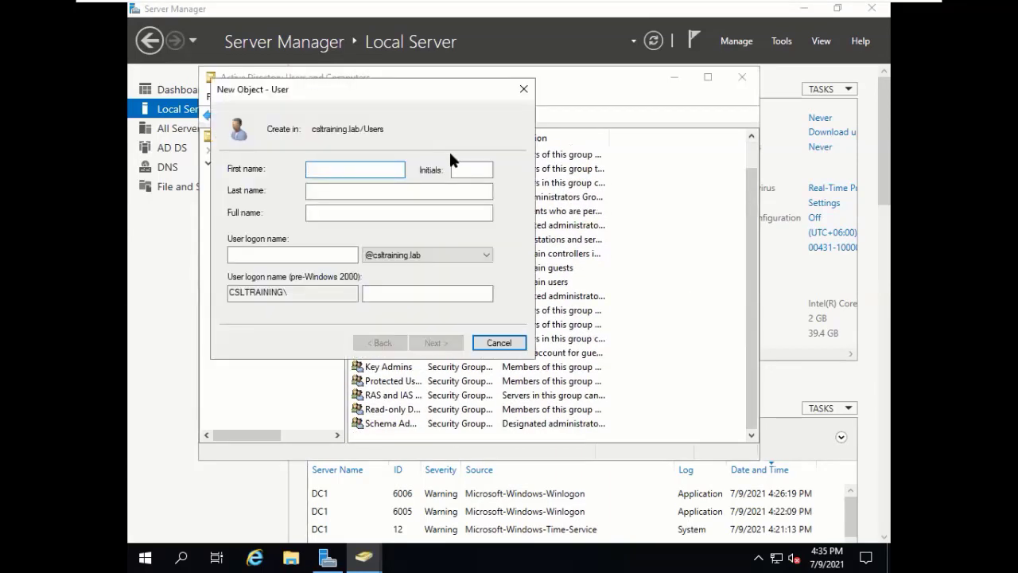
type("Help")
left_click(427, 190)
type("DE")
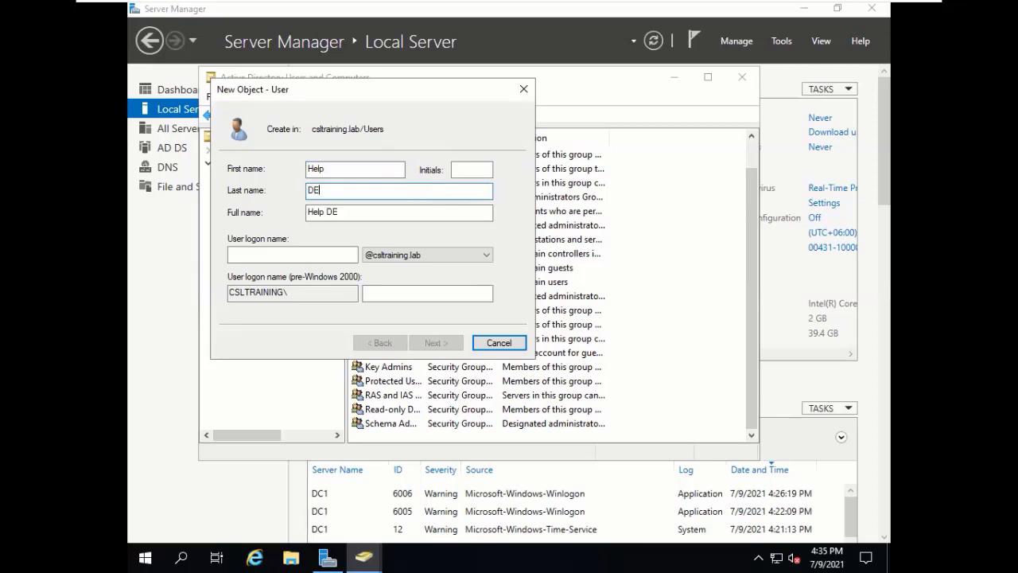
key("BackSpace")
type("esk")
left_click(309, 211)
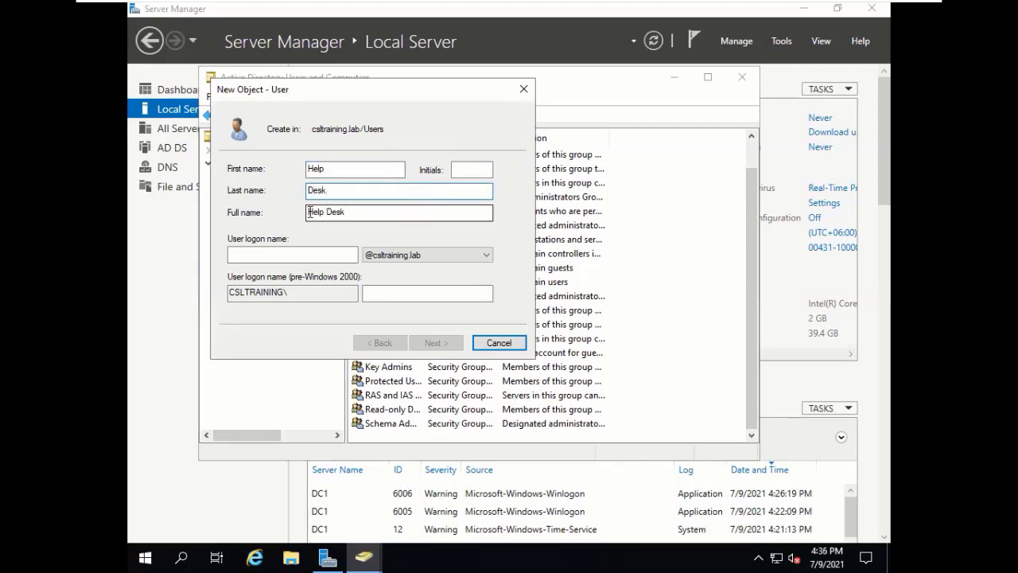
type("I")
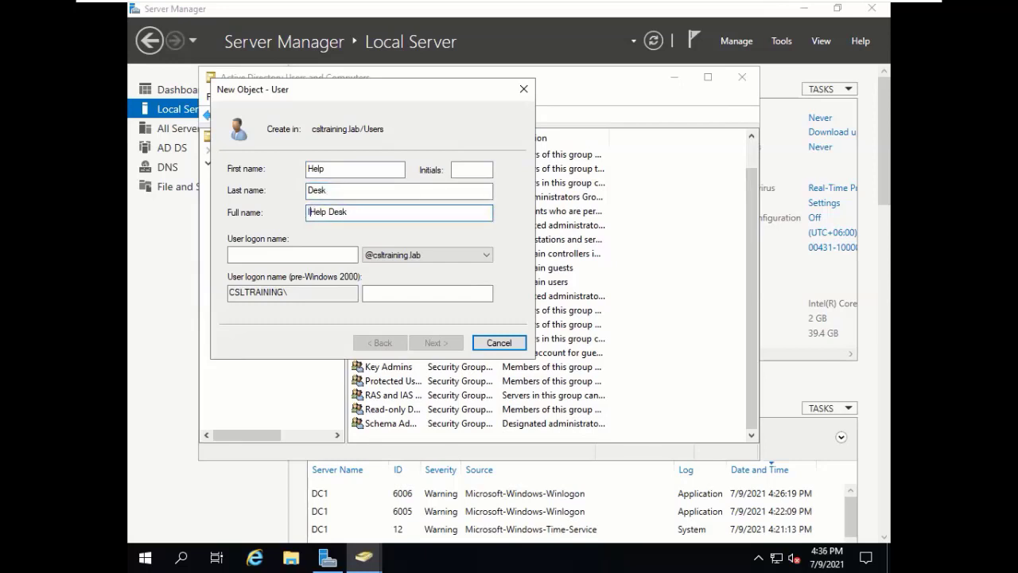
type("T")
left_click(302, 253)
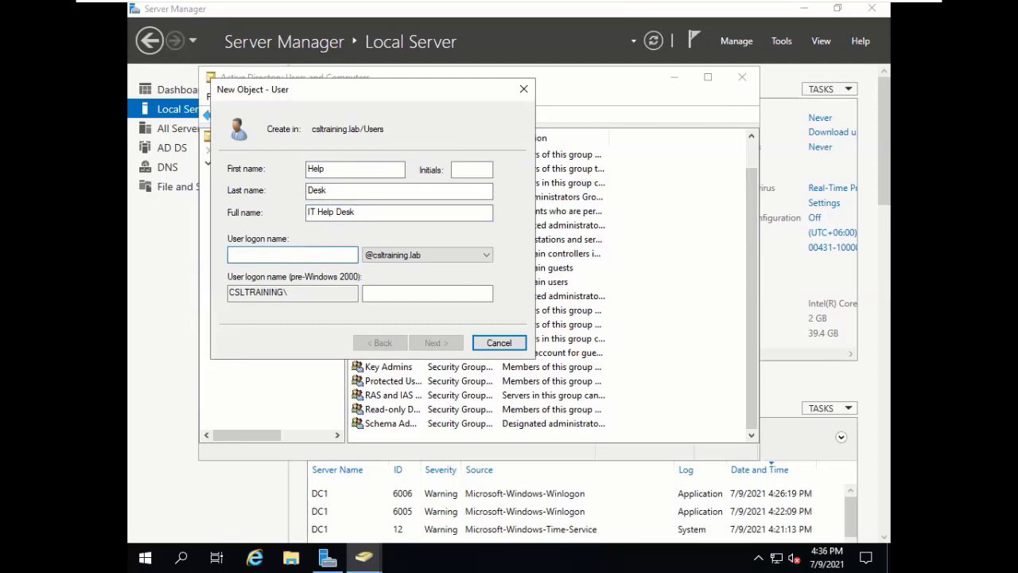
type("helpd")
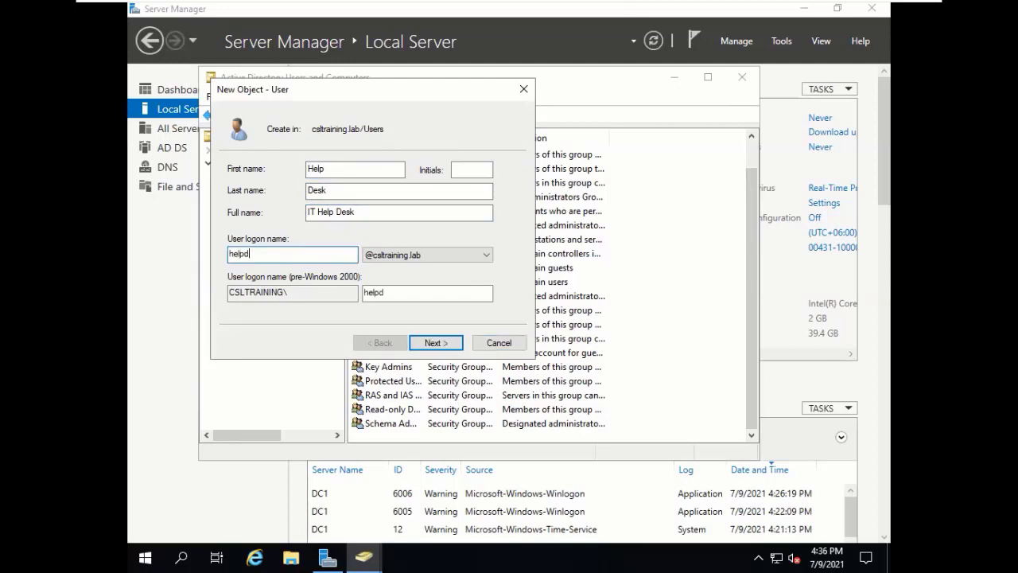
type("esk")
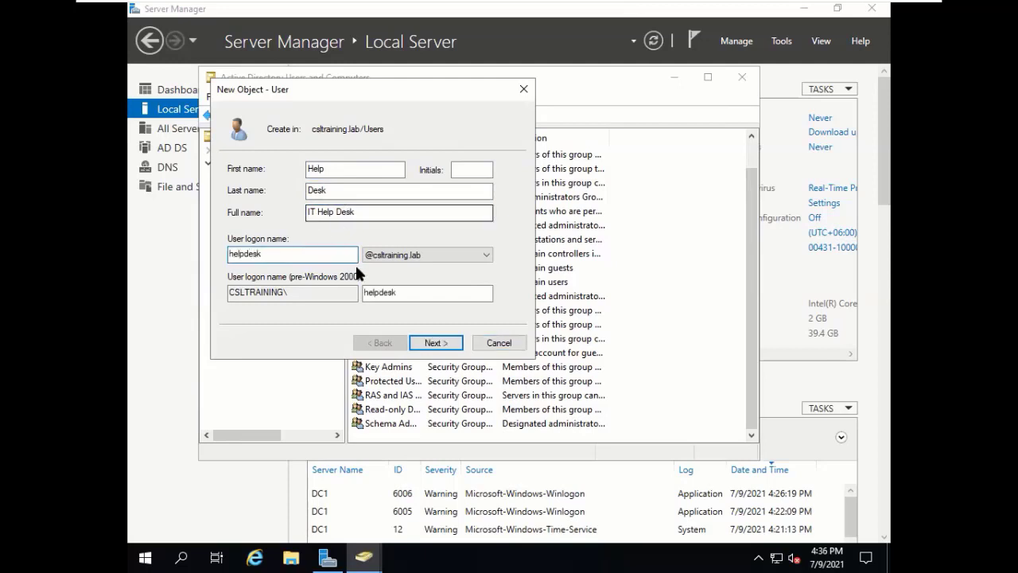
left_click(398, 253)
left_click(395, 269)
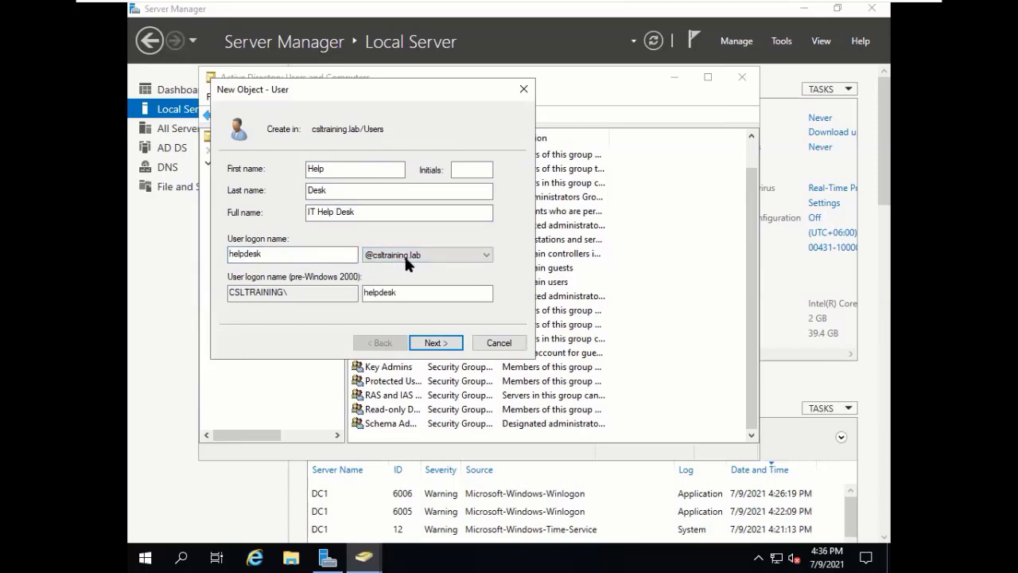
Set and confirm the initial password, then finish creating the IT Help Desk user.
left_click(450, 340)
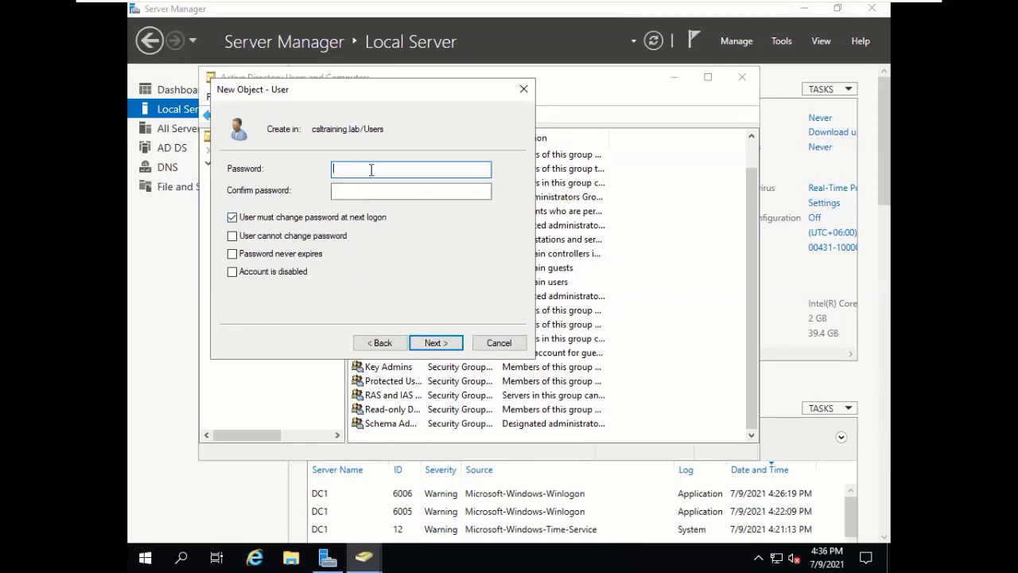
type("••")
key("BackSpace")
key("BackSpace")
type("•••••••••")
key("Tab")
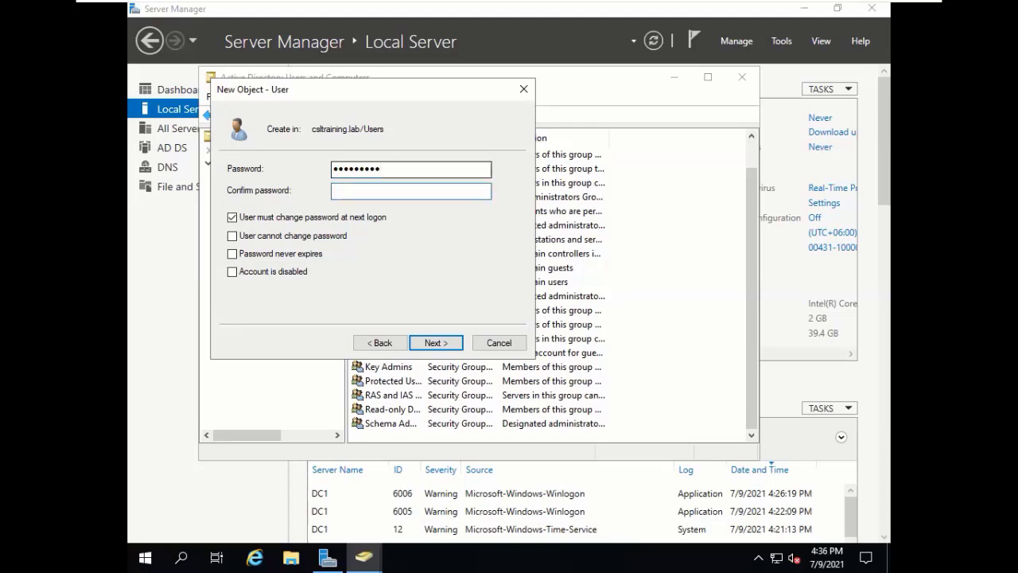
type("•••••••••")
left_click(440, 342)
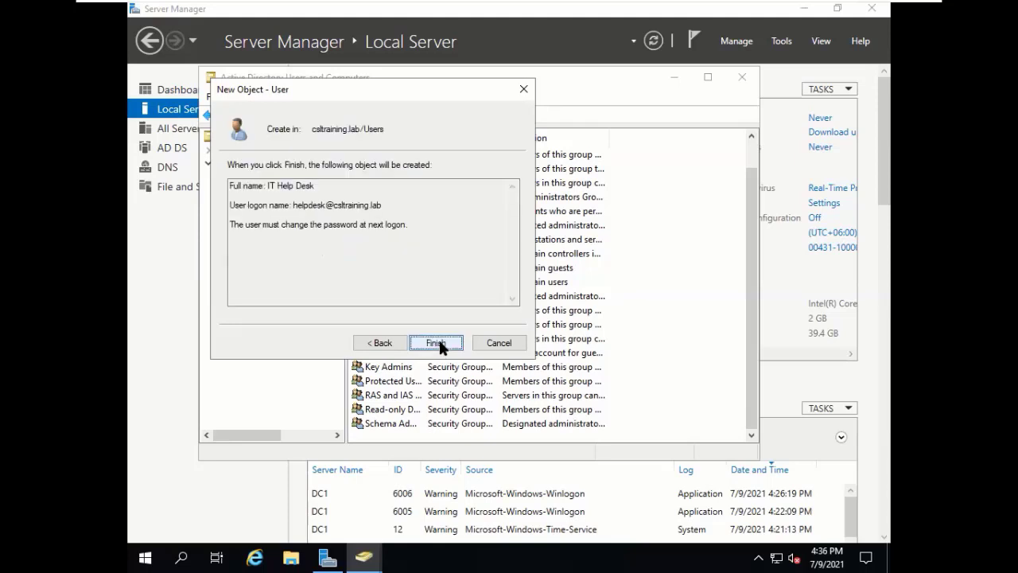
left_click(436, 343)
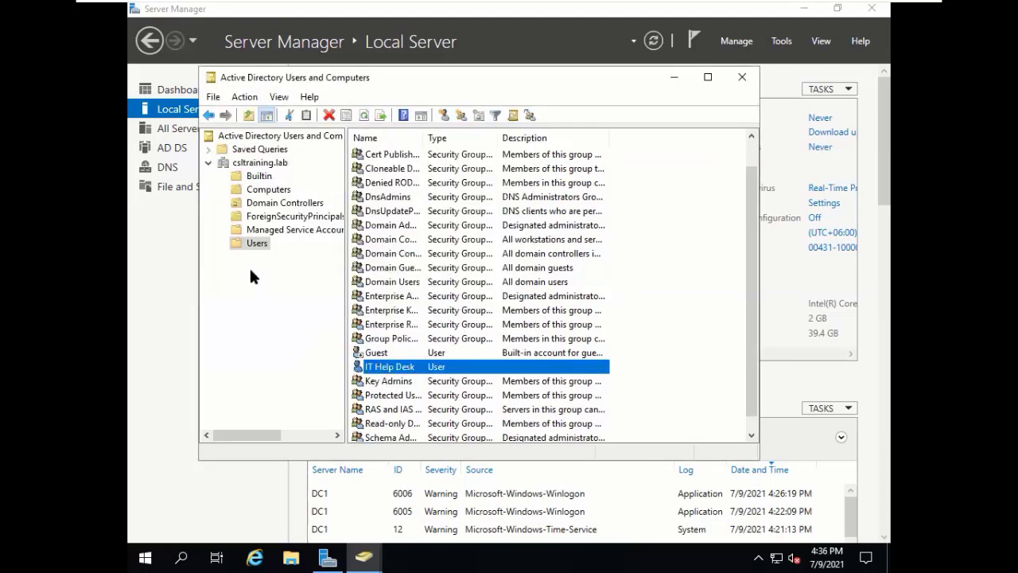
Start a new user in Users with first name ITSupport, last name Center, logon itsupport.
right_click(254, 244)
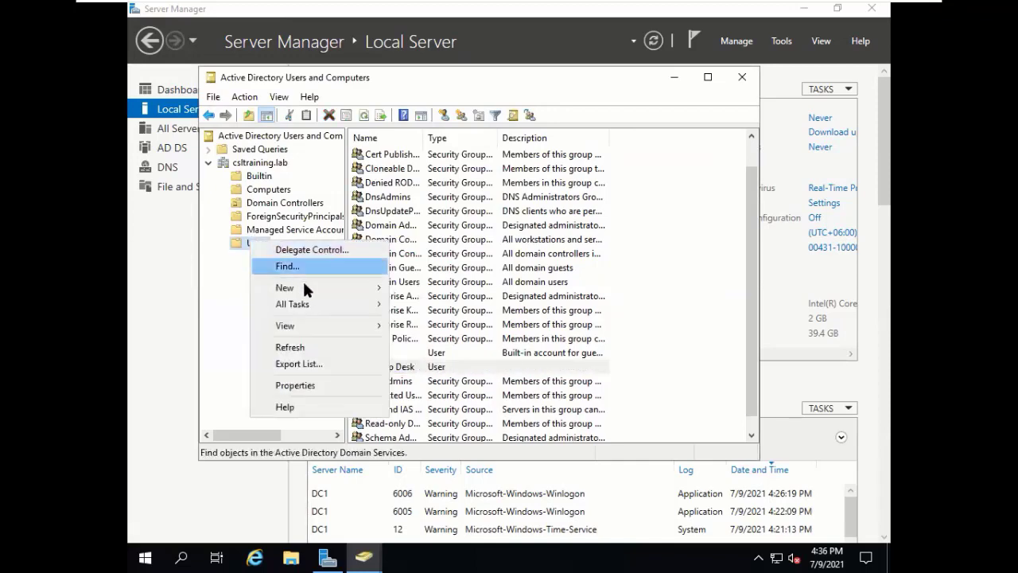
mouse_move(312, 286)
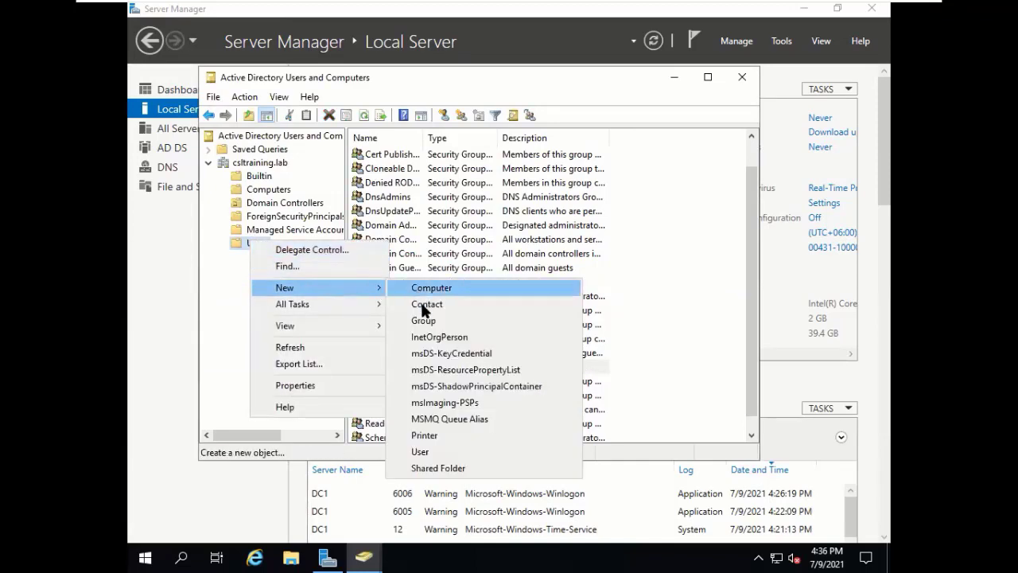
left_click(434, 450)
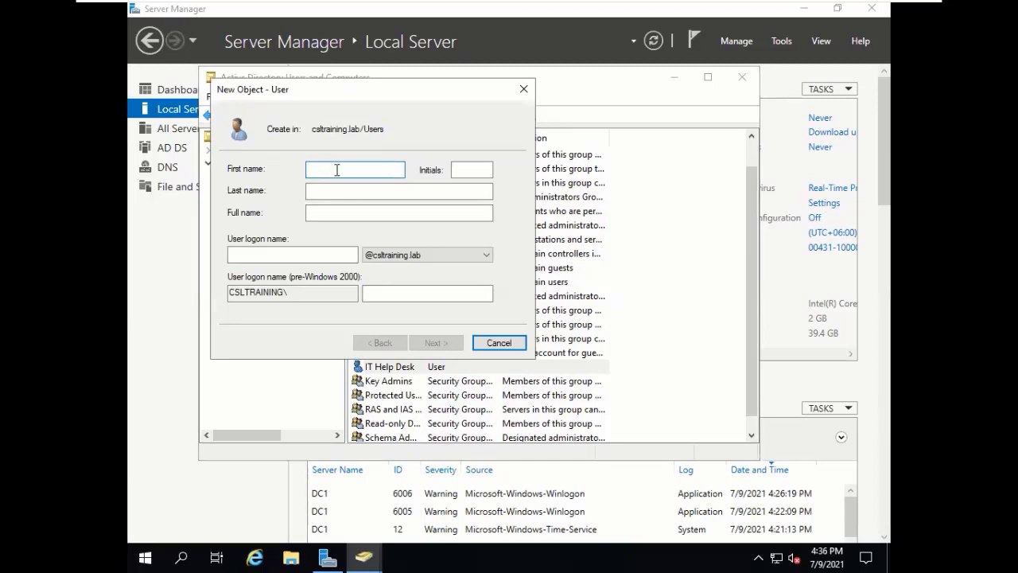
type("I")
key("BackSpace")
type("ITSupport")
left_click(342, 191)
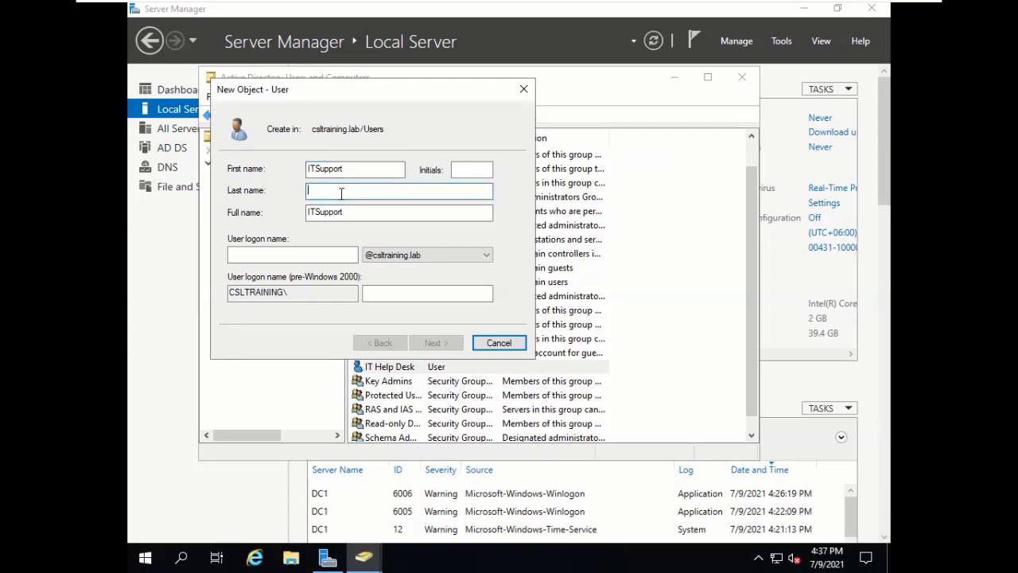
type("U")
key("BackSpace")
type("Center")
left_click(307, 253)
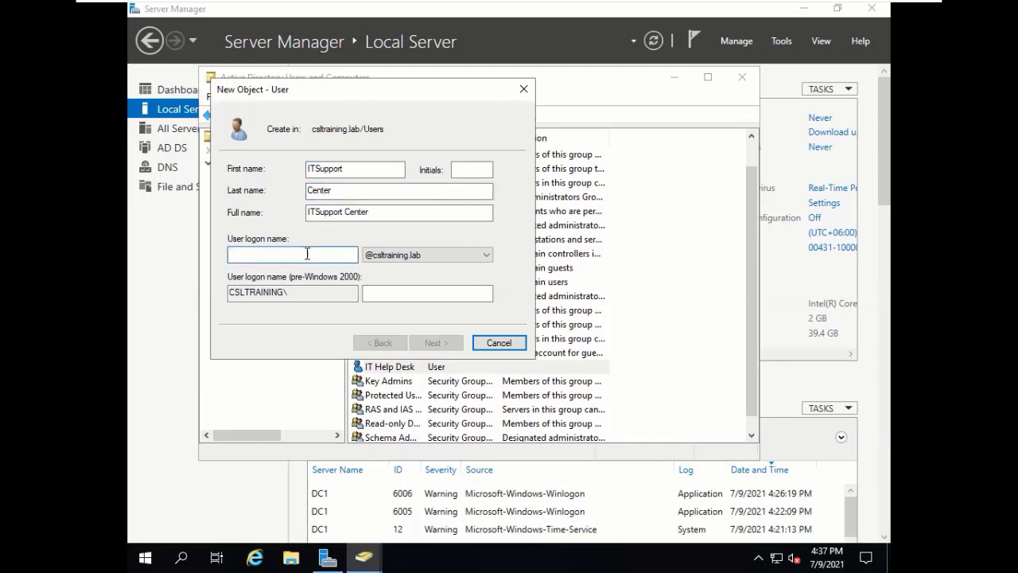
type("its")
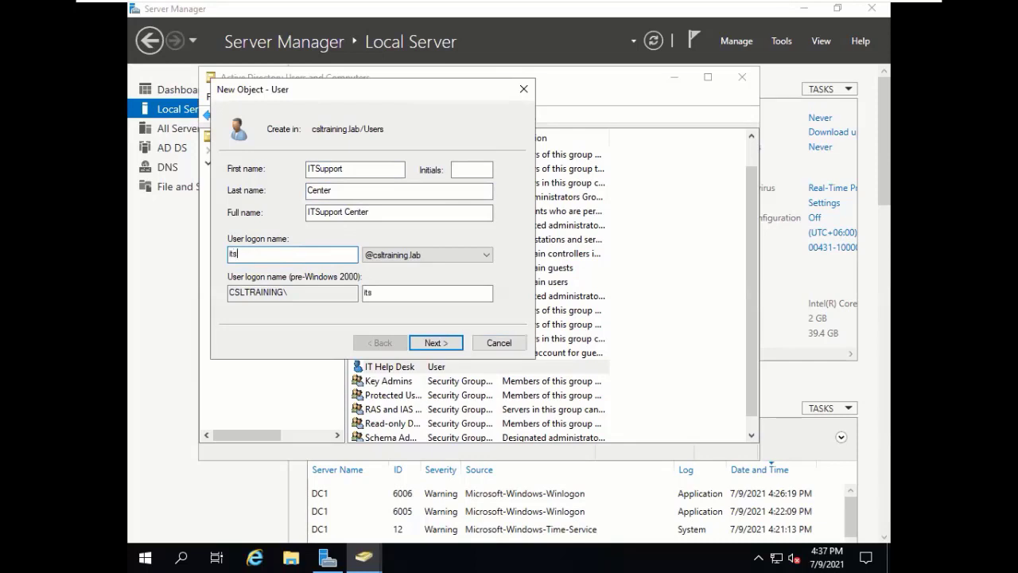
type("upport")
Enter and confirm the initial password, then continue to the new user summary.
left_click(436, 342)
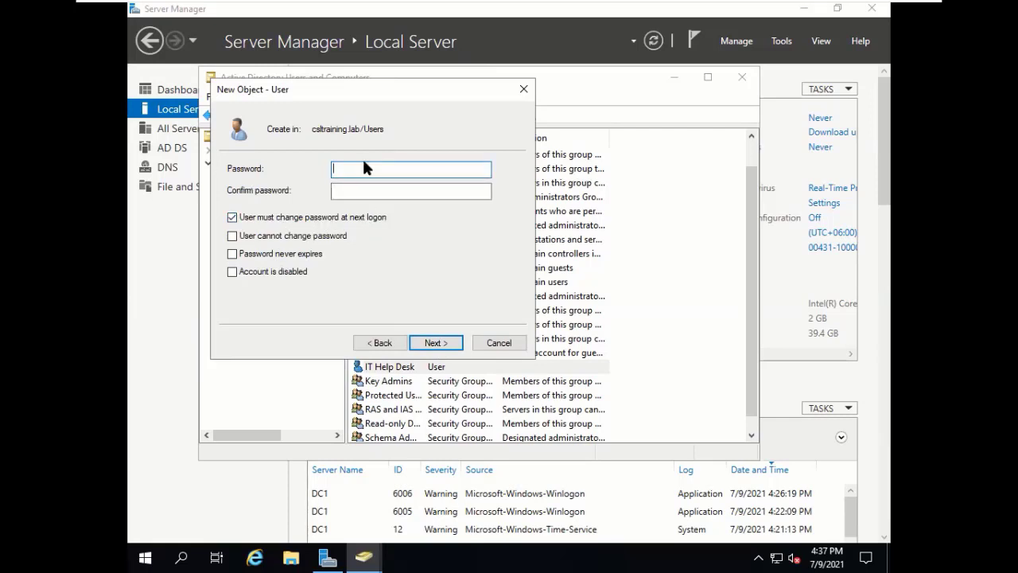
type("•••••••••")
key("Tab")
type("•••••")
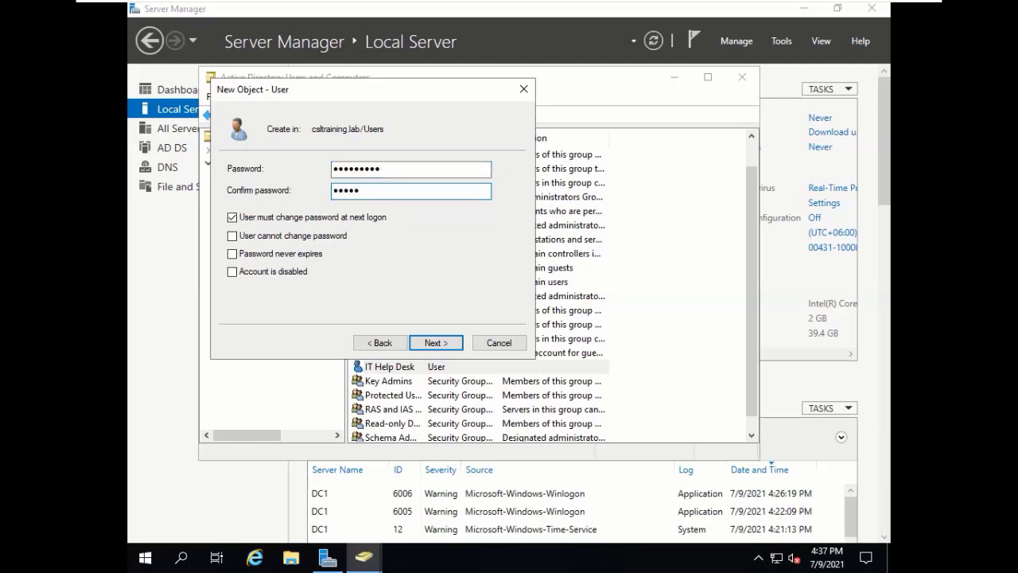
type("••••")
left_click(442, 337)
Finish creating ITSupport Center and widen the Name column to show full user names.
left_click(444, 342)
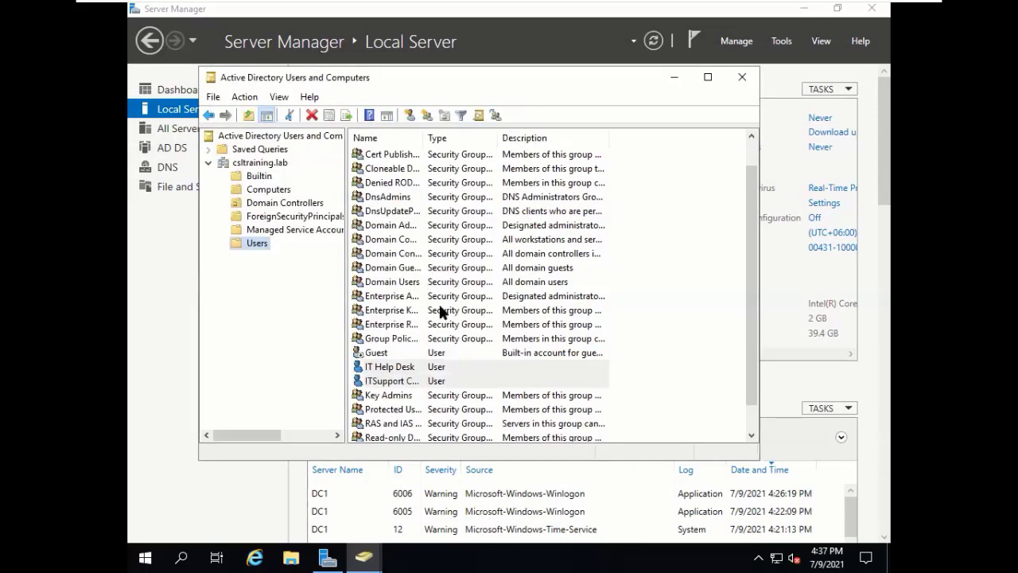
left_click_drag(425, 138, 494, 151)
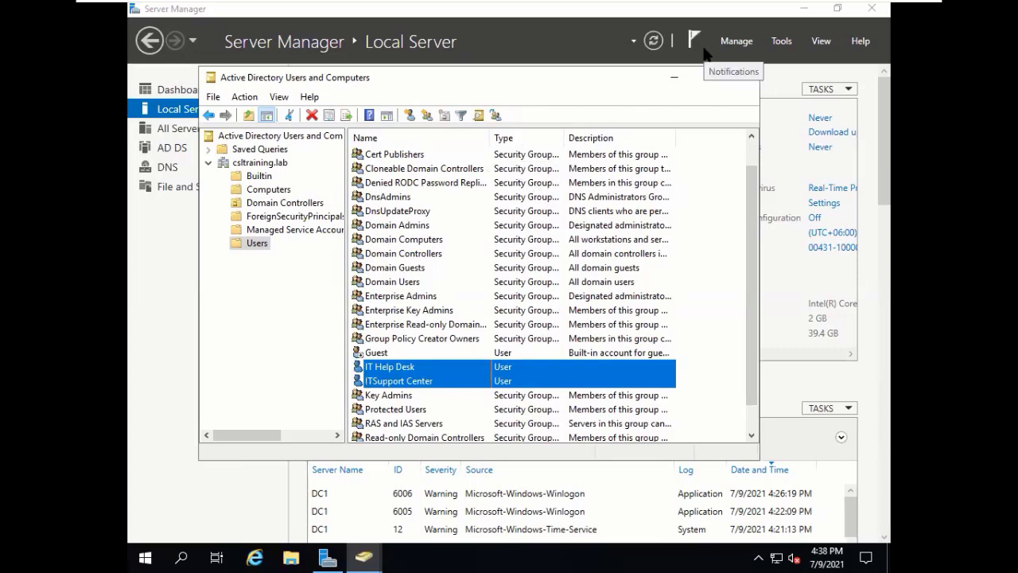
left_click(427, 382)
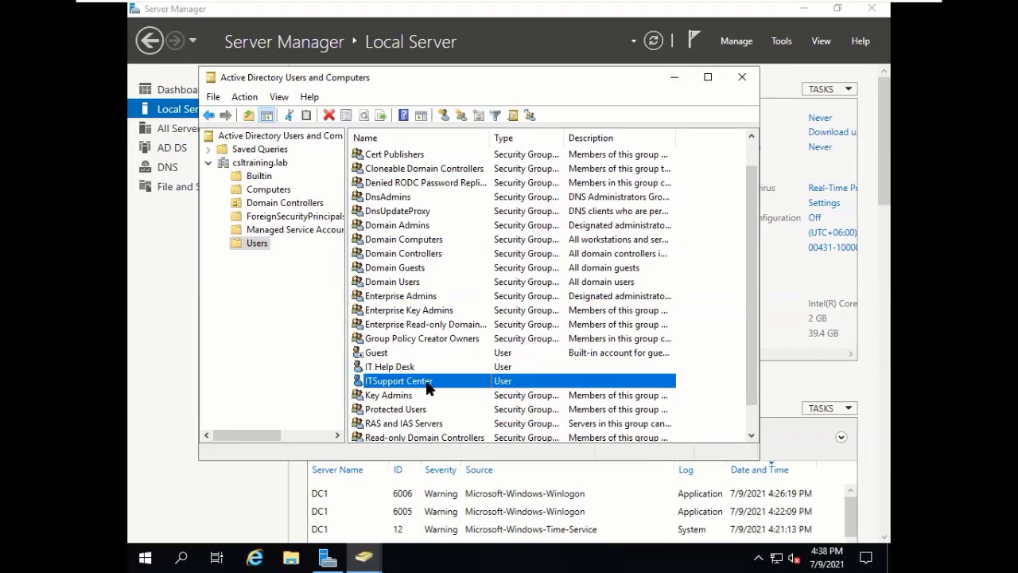
left_click(413, 367)
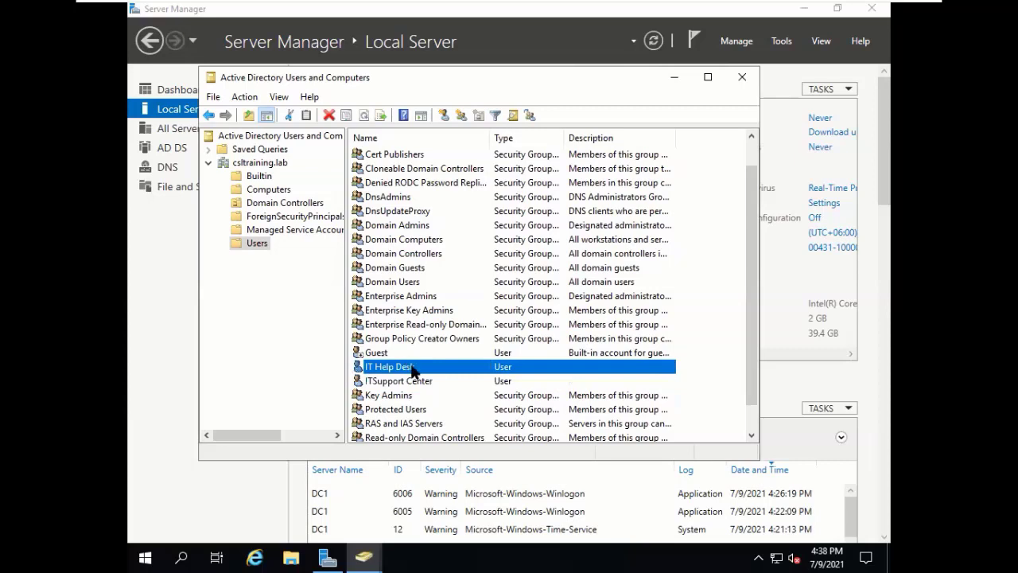
right_click(414, 368)
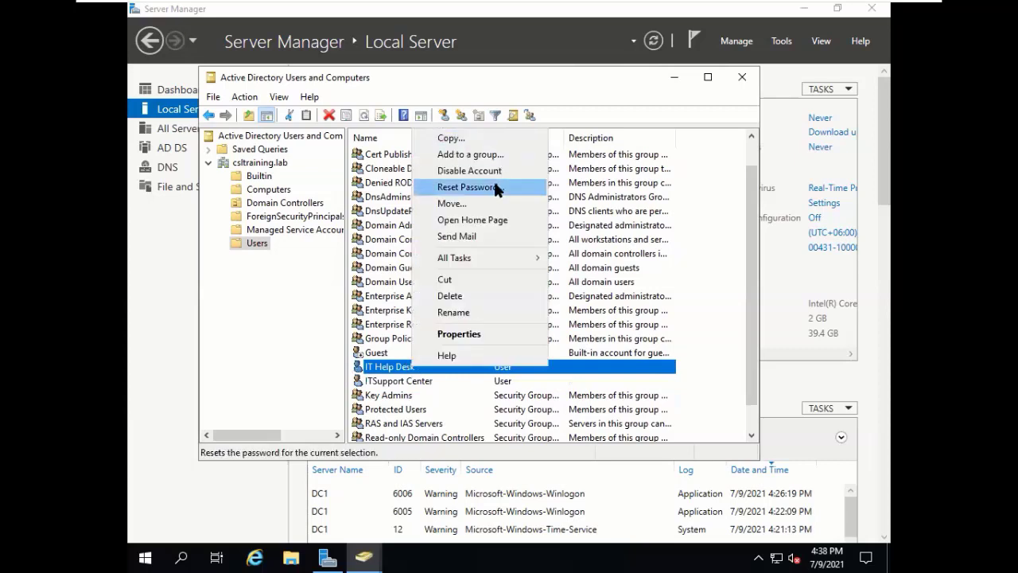
left_click(379, 371)
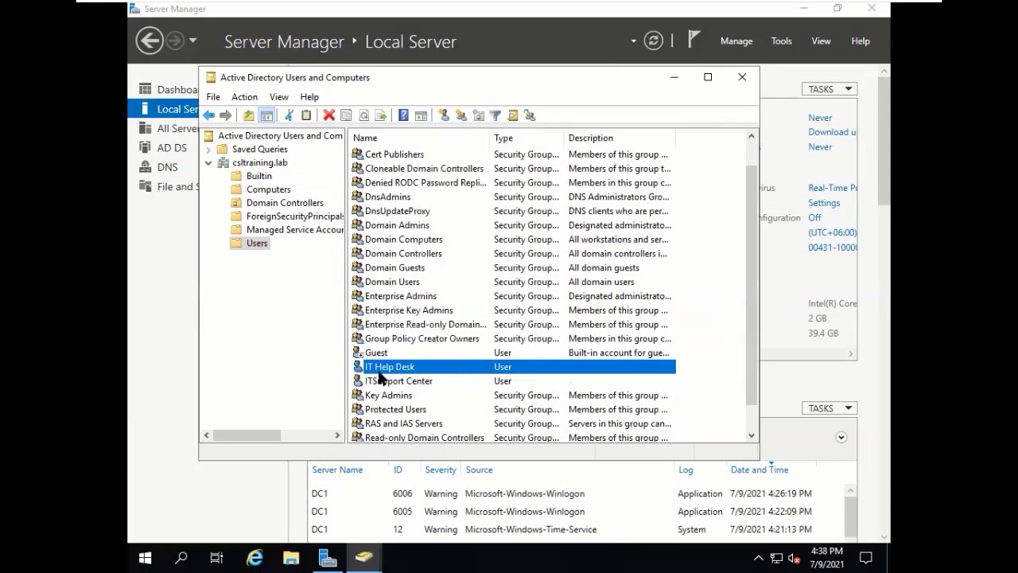
right_click(380, 374)
left_click(412, 335)
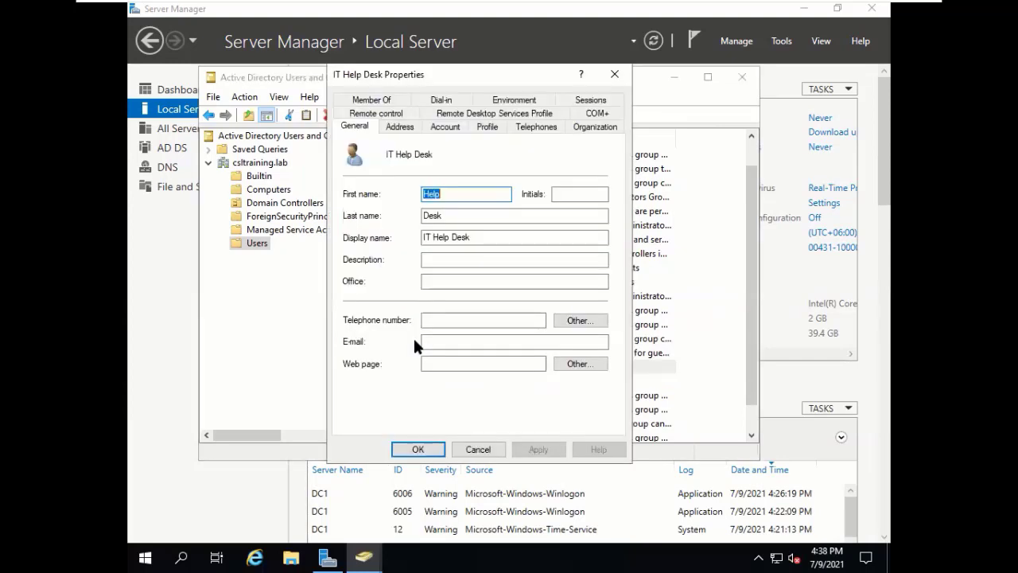
left_click(445, 127)
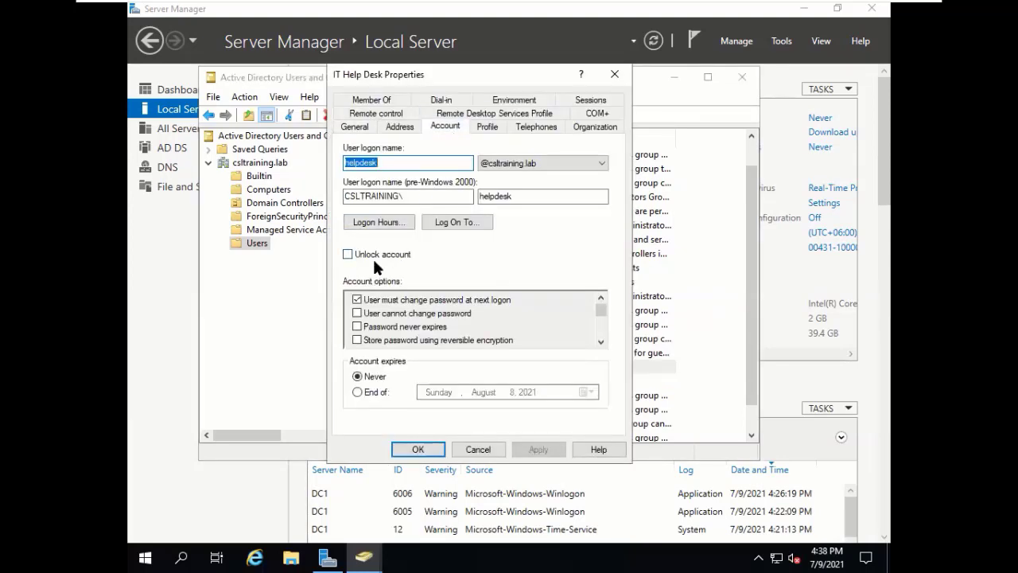
left_click(601, 342)
left_click(600, 342)
left_click(601, 342)
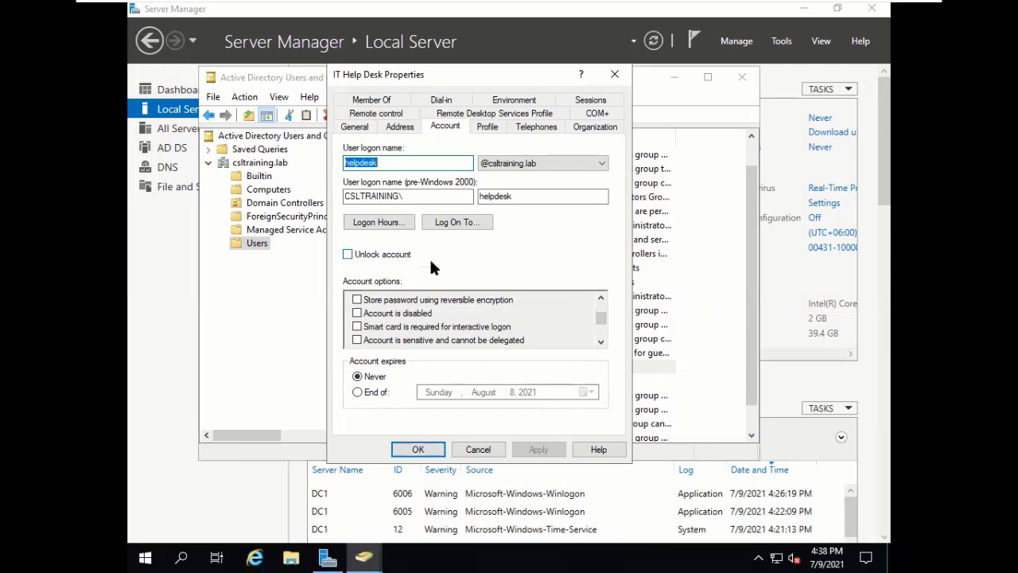
left_click(478, 450)
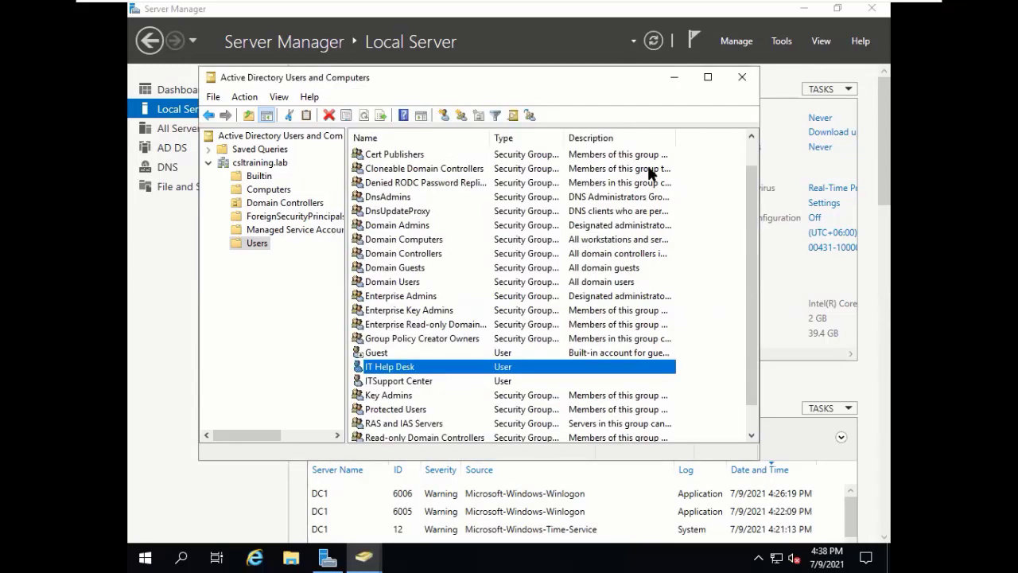
mouse_move(695, 6)
left_click(640, 11)
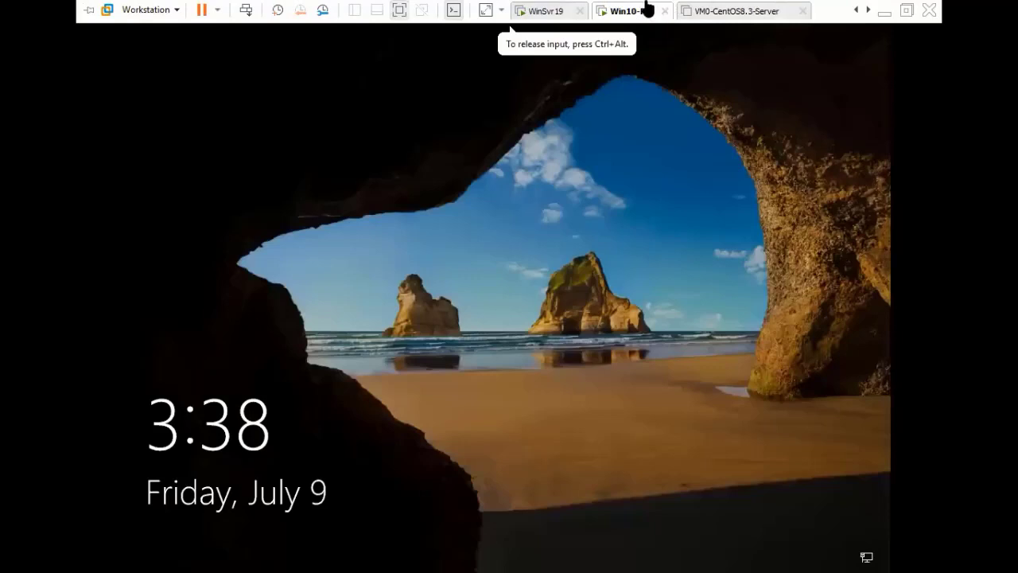
Send Ctrl+Alt+Del to the Win10-Pro VM, choose Other user, and enter csLTRAINING\itsupport.
right_click(648, 7)
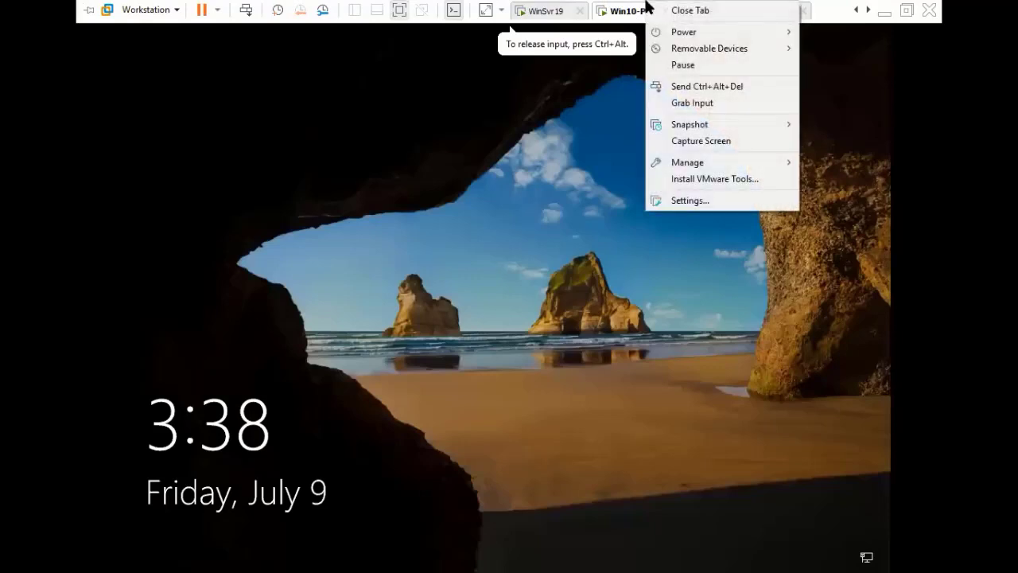
left_click(681, 88)
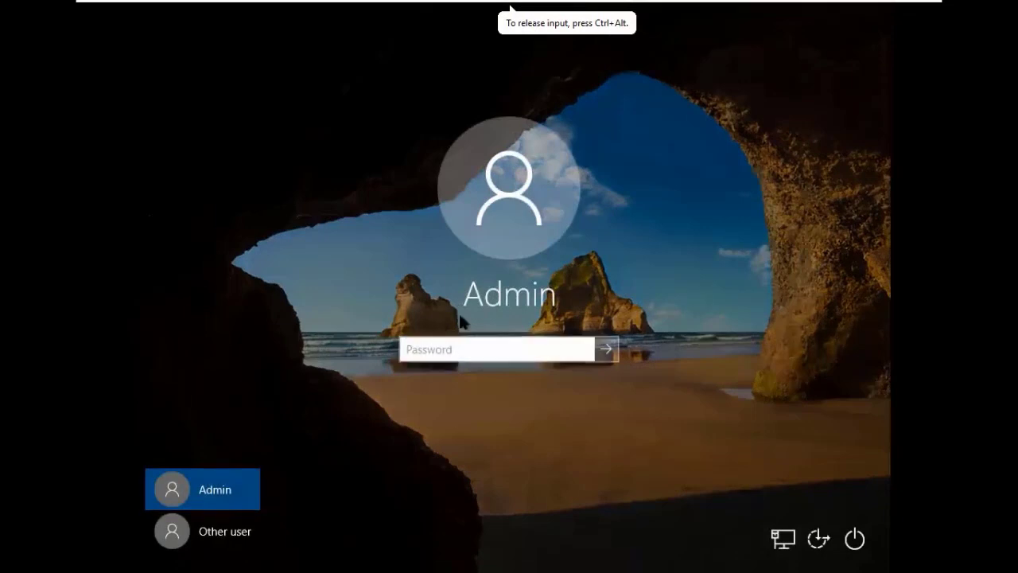
left_click(228, 530)
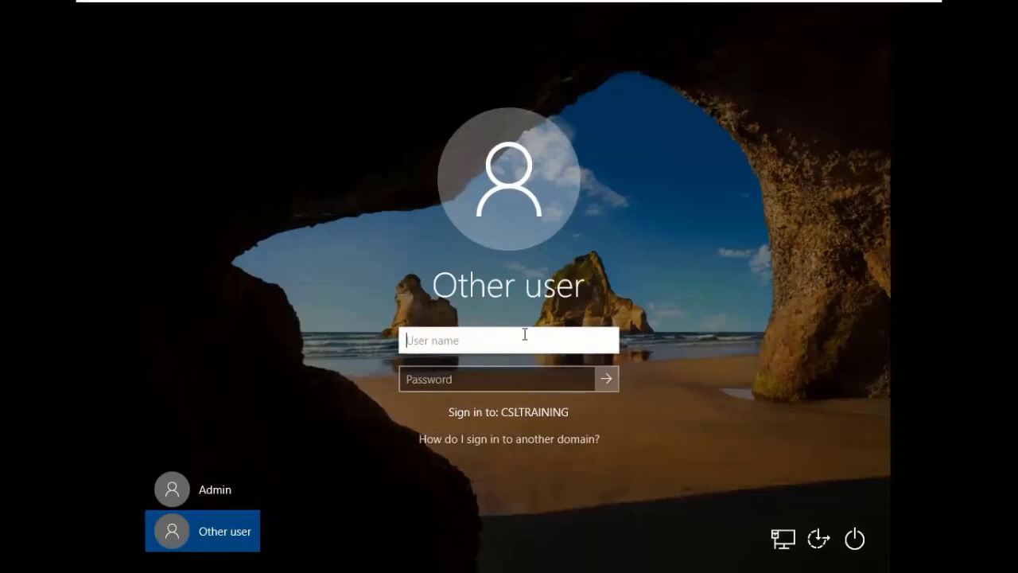
type("csLTRAINING\\")
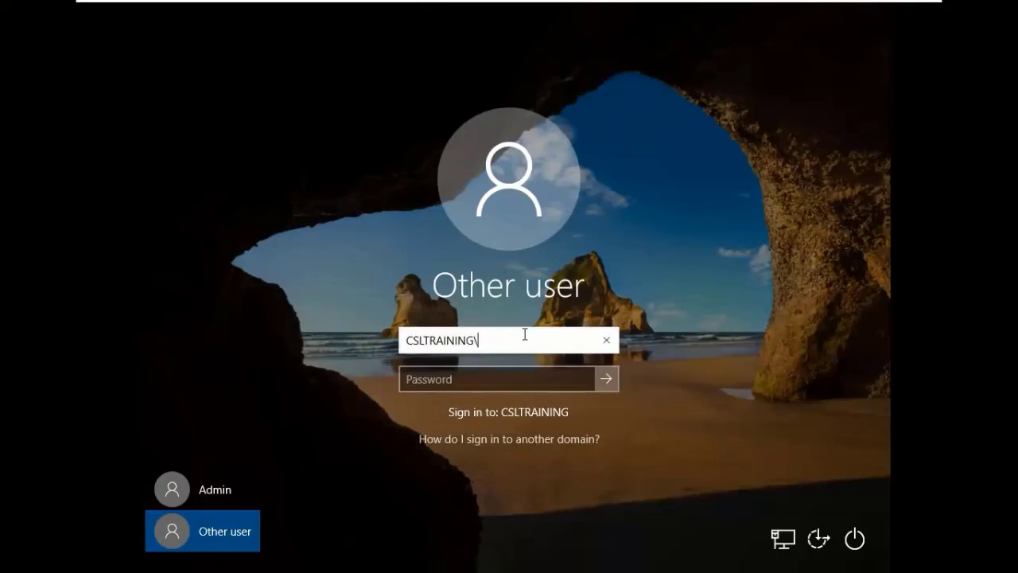
type("itsupport")
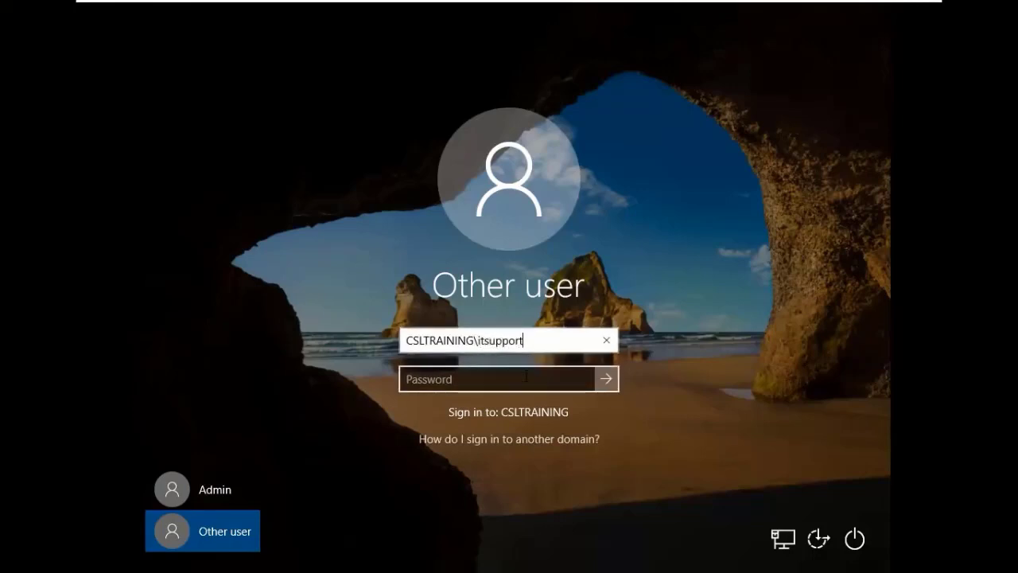
Correct the user name, enter and verify the account password, and submit the sign-in.
left_click(526, 376)
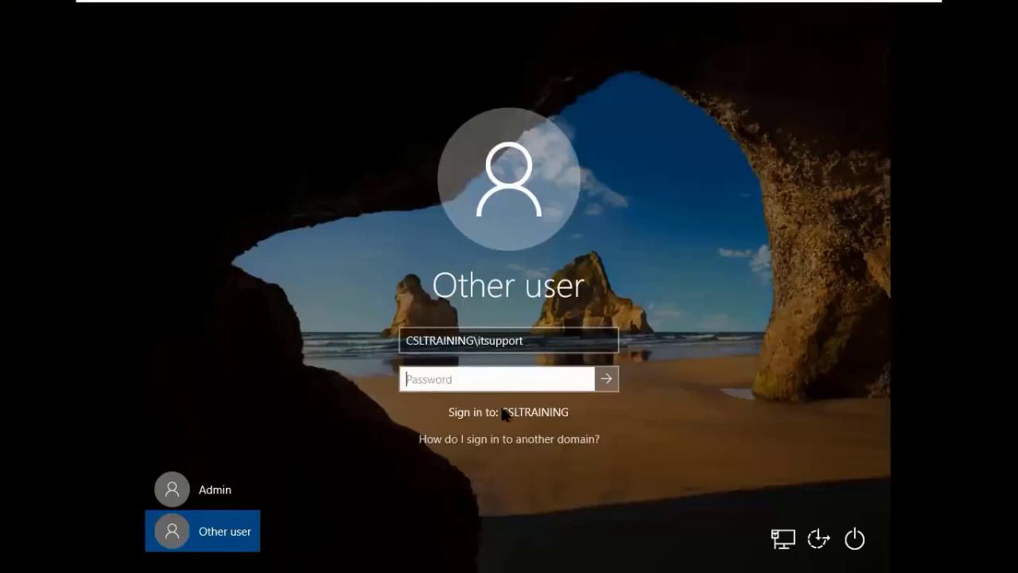
left_click(531, 342)
left_click(430, 382)
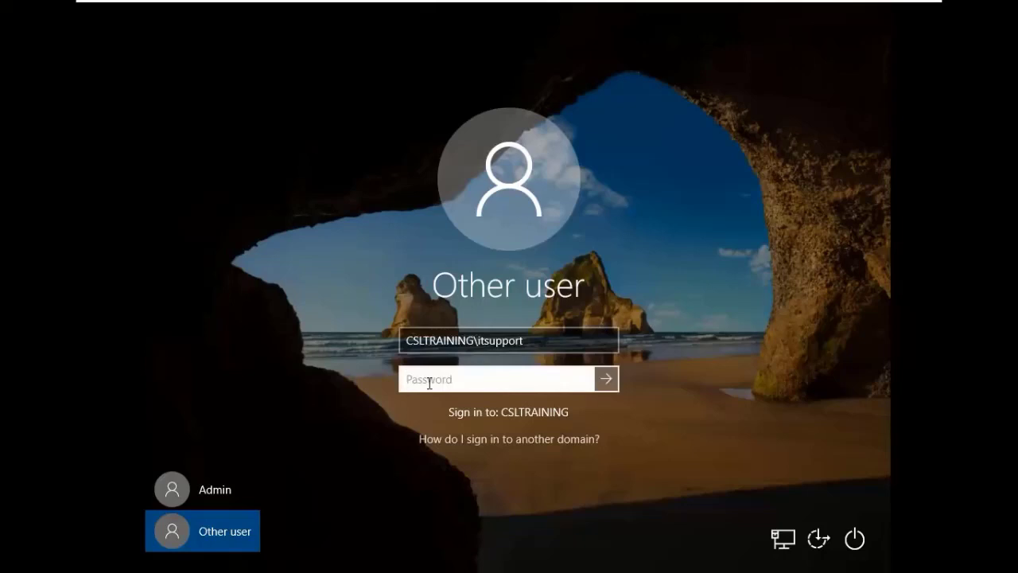
left_click(477, 343)
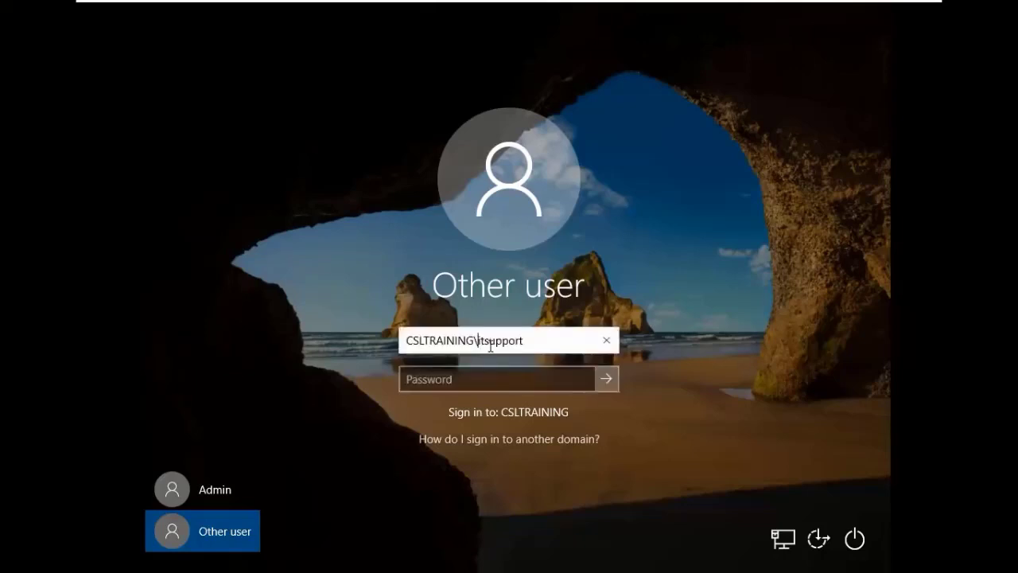
key("BackSpace")
key("BackSpace")
key("BackSpace")
key("BackSpace")
key("BackSpace")
key("BackSpace")
key("BackSpace")
key("BackSpace")
key("BackSpace")
key("BackSpace")
key("BackSpace")
key("BackSpace")
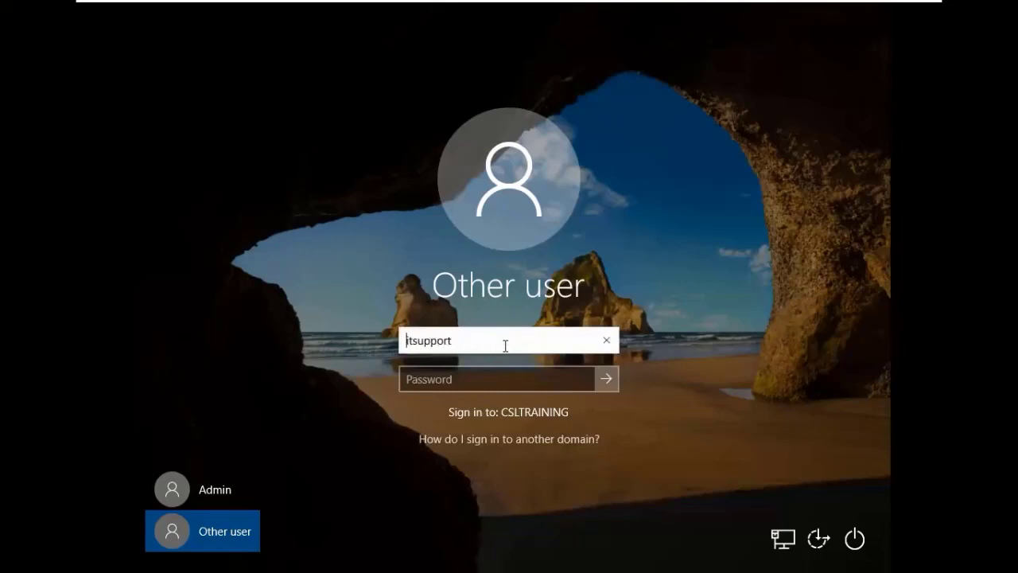
left_click(491, 379)
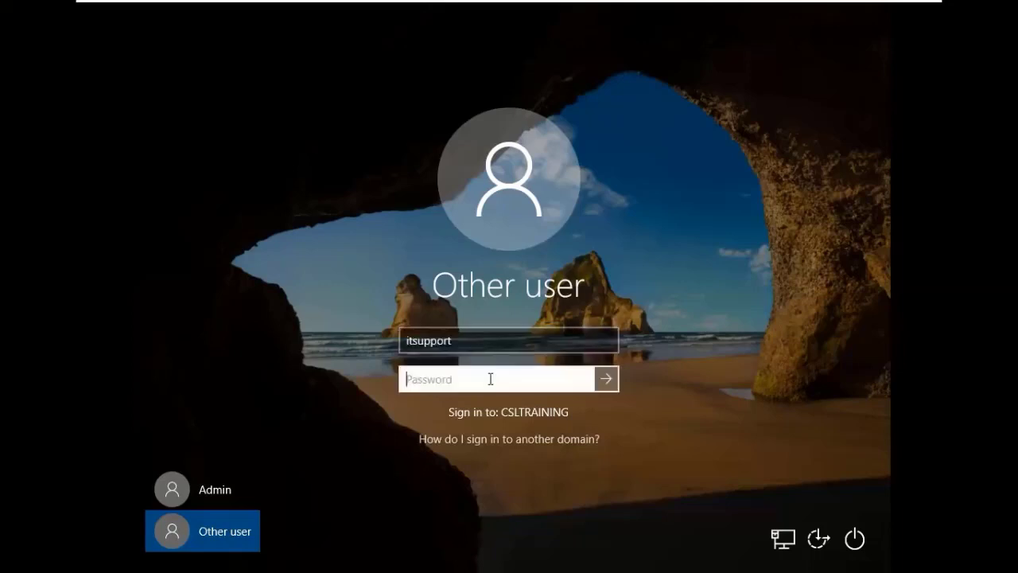
type("*********")
left_click(583, 378)
left_click(614, 382)
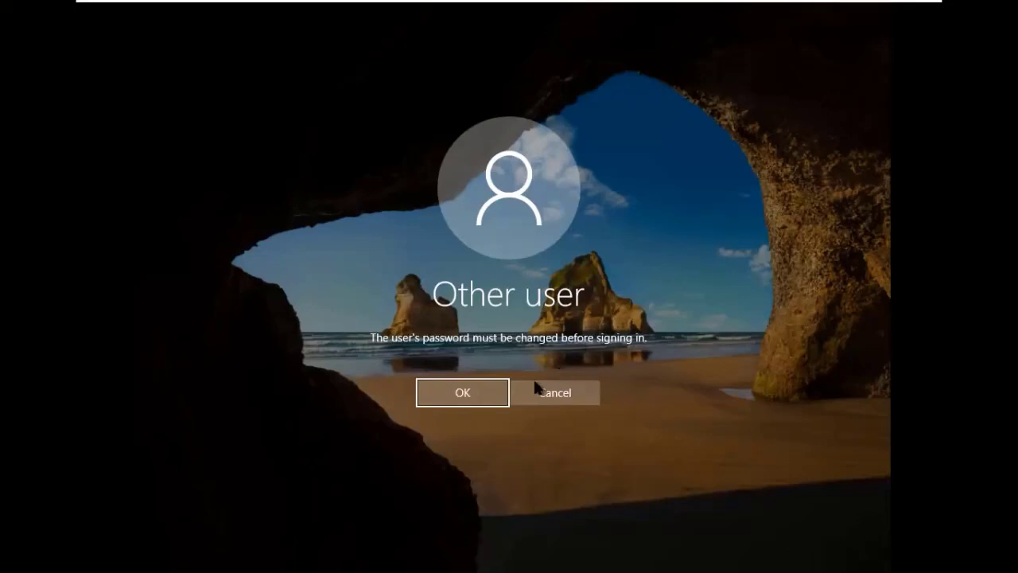
Acknowledge the must-change notice, then enter and confirm a new password for itsupport.
left_click(493, 390)
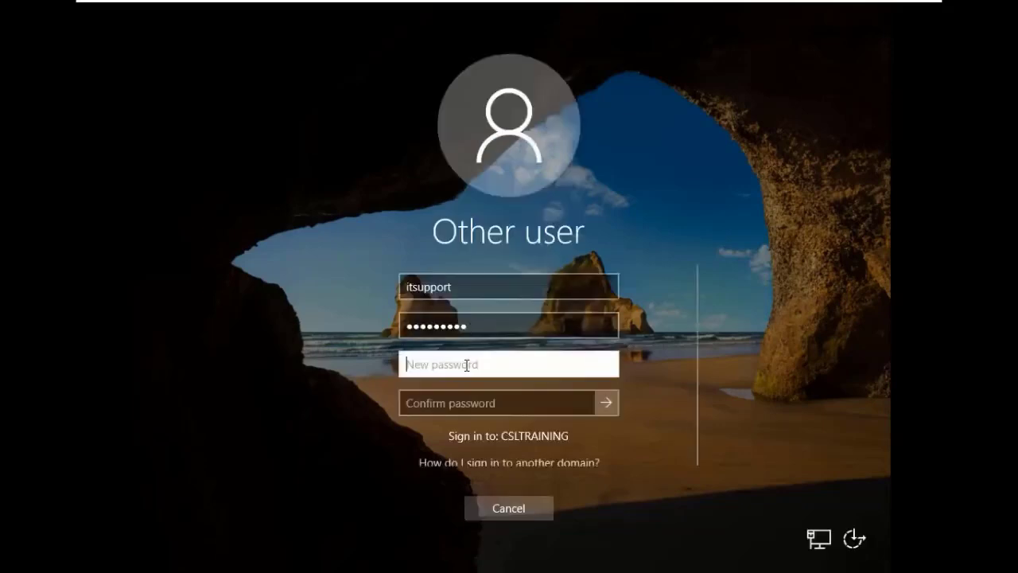
type("*****")
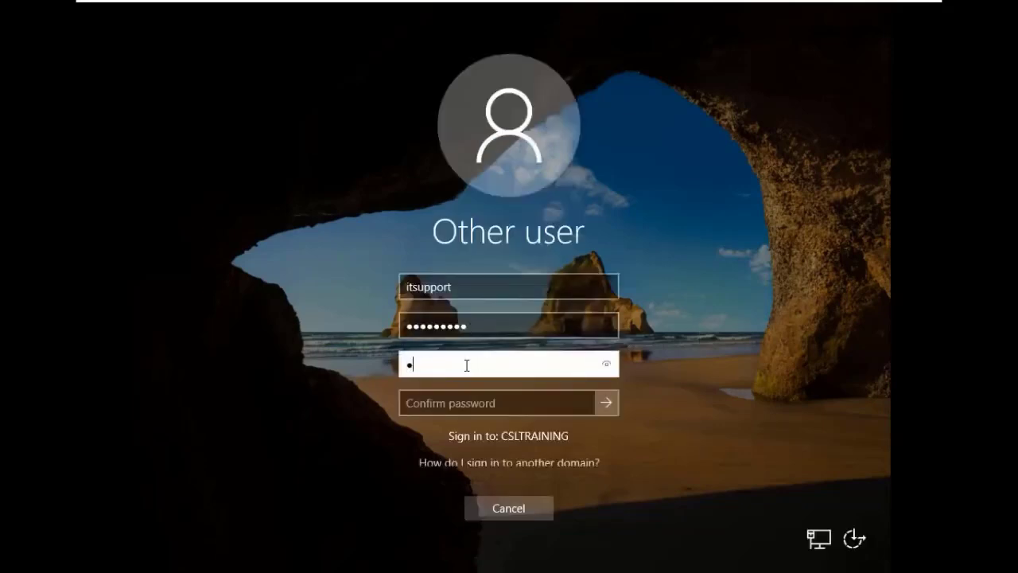
type("*****")
left_click(459, 403)
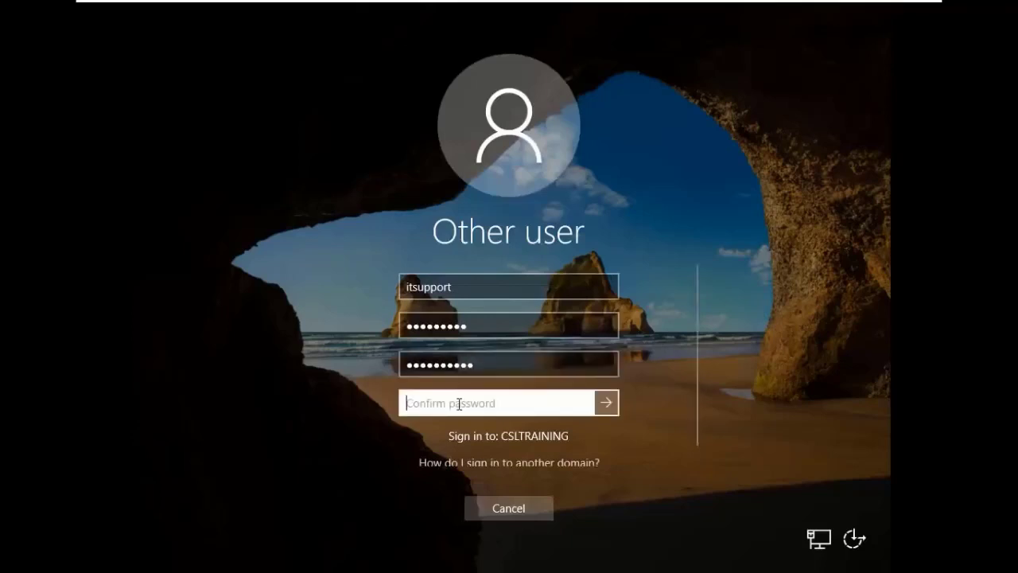
type("**********")
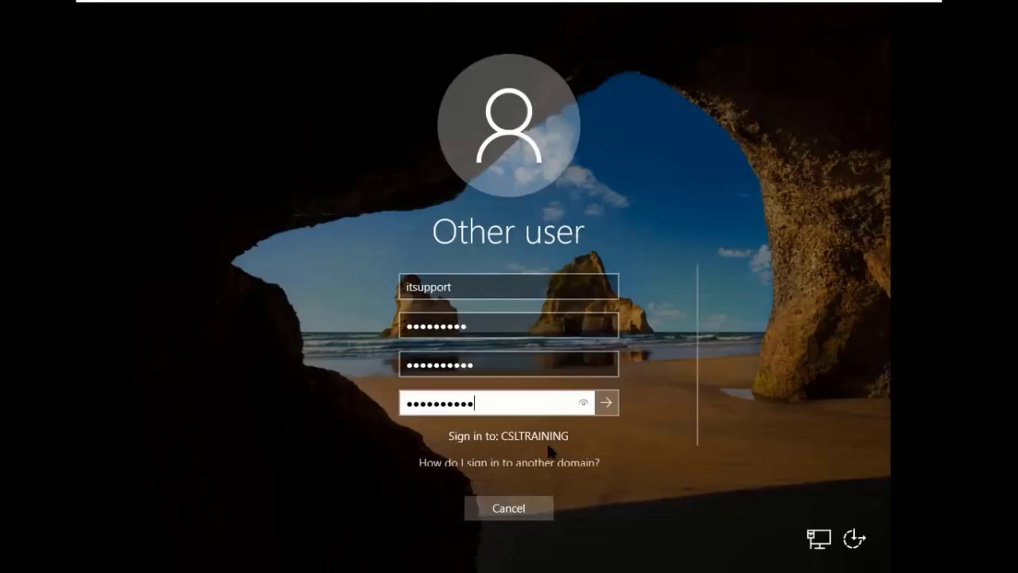
left_click(606, 402)
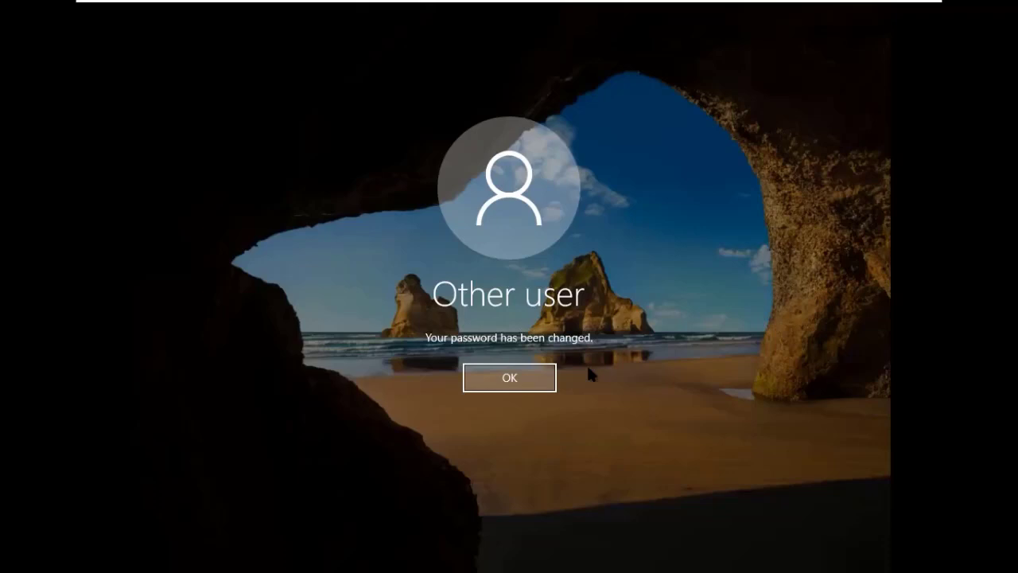
Dismiss the password-changed confirmation and sign in as ITSupport Center with the new password.
left_click(541, 369)
key("Return")
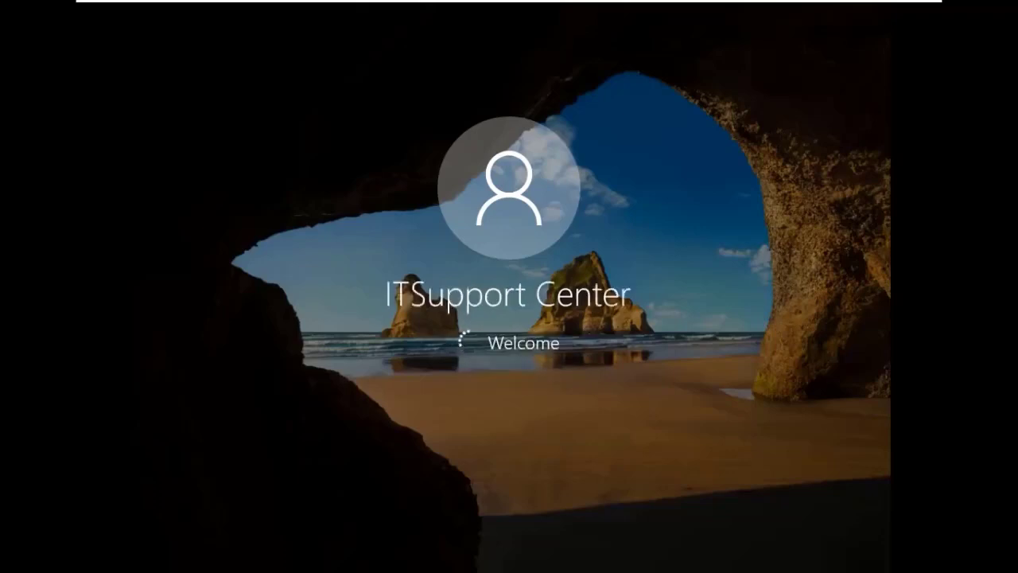